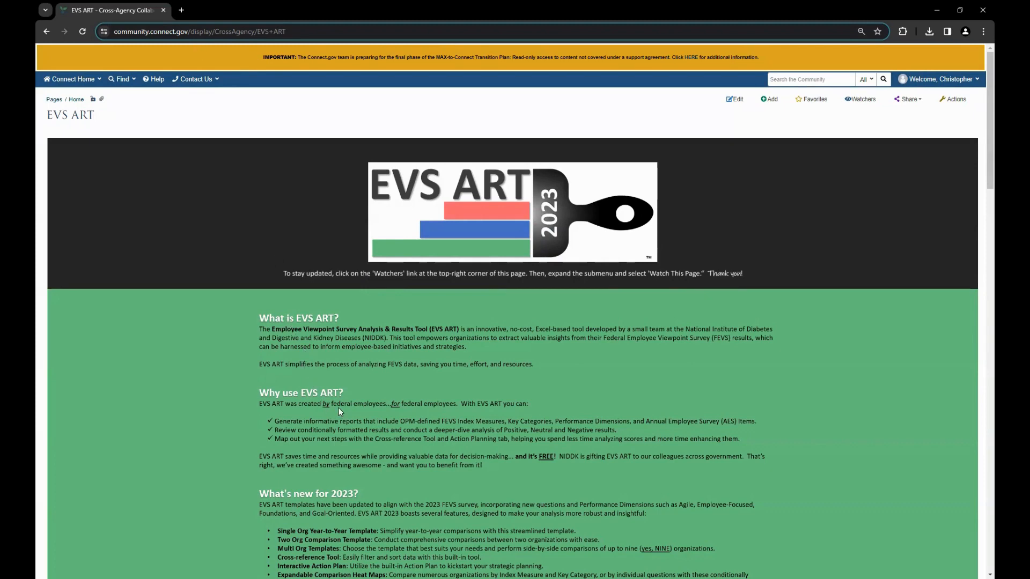
# - Review the EVS ART page's tool description and its 2023 templates for All Levels, Comparison & Breakout, and Heat Map use
pyautogui.scroll(-1, 339, 408)
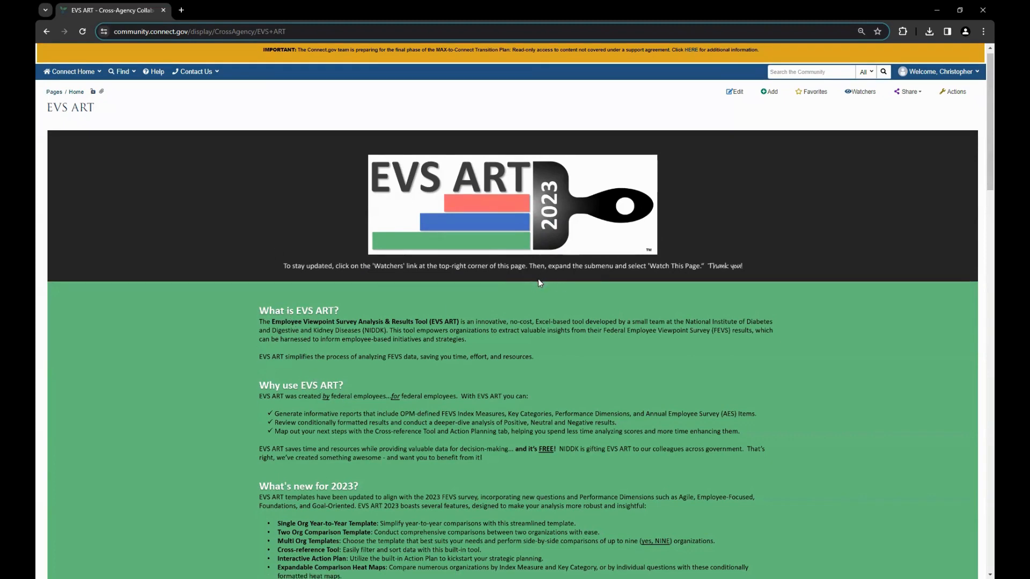
pyautogui.scroll(-6, 443, 308)
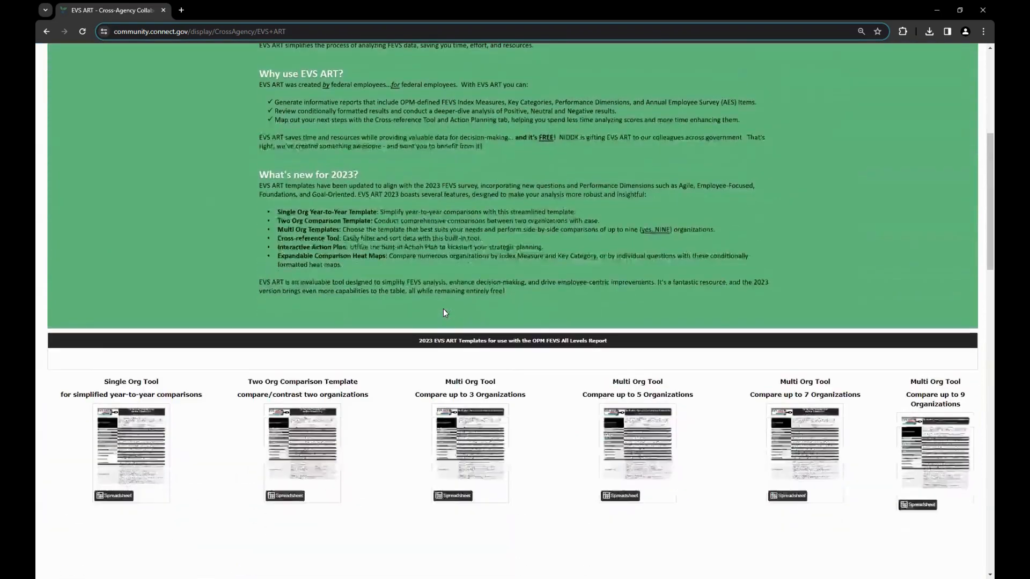
pyautogui.scroll(-1, 445, 311)
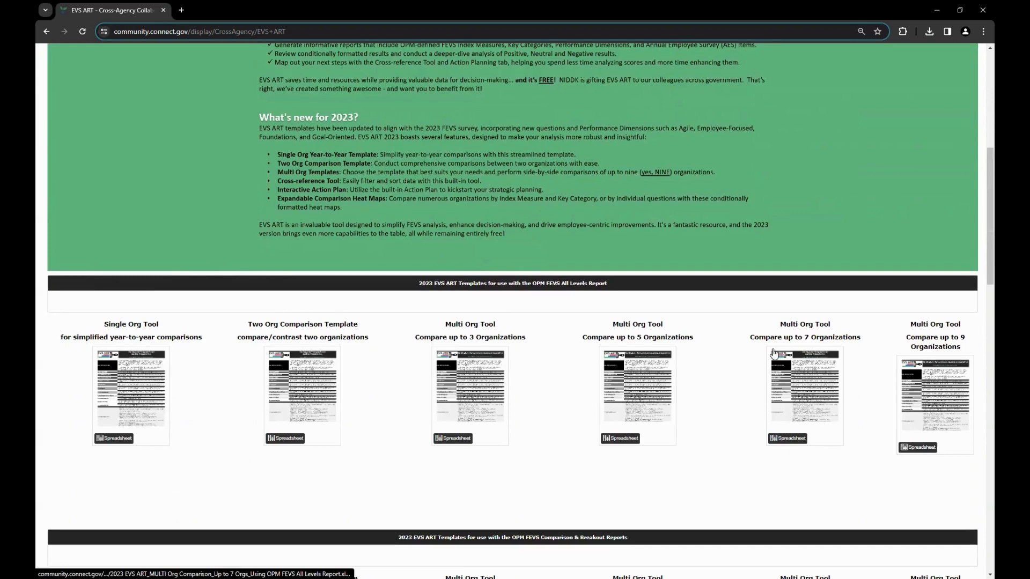
pyautogui.scroll(-1, 691, 354)
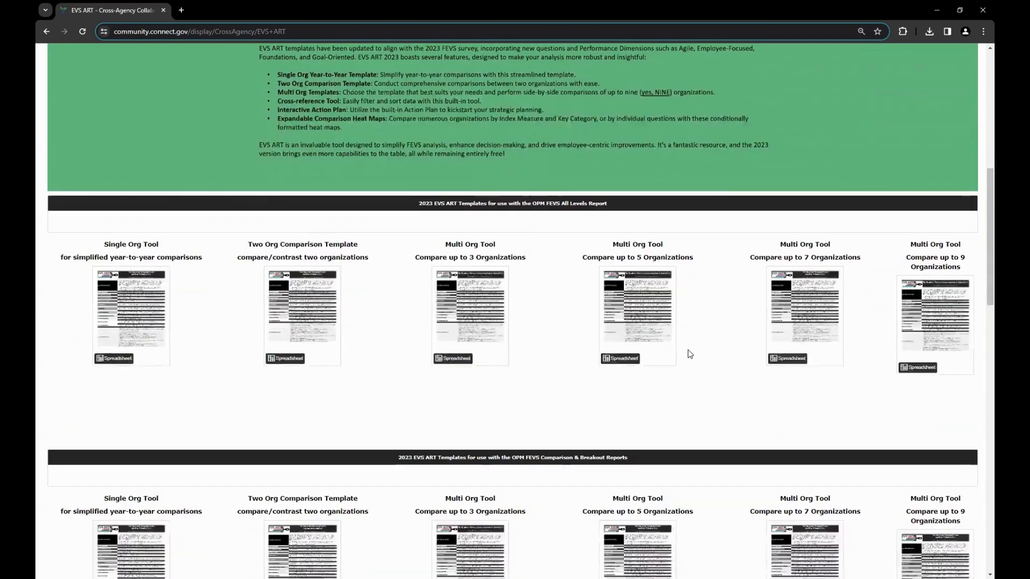
pyautogui.scroll(-1, 691, 355)
pyautogui.scroll(-3, 455, 386)
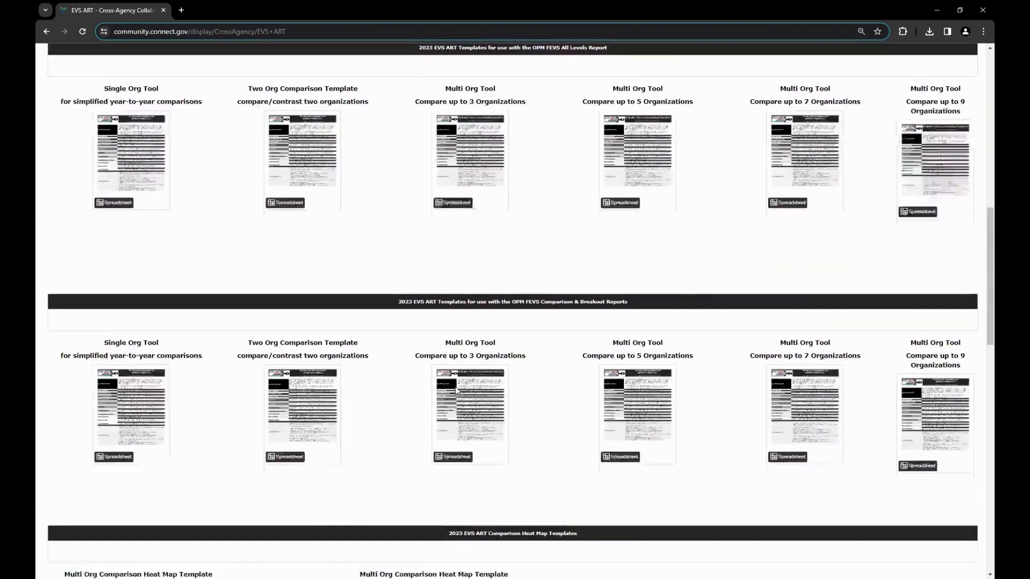
pyautogui.scroll(-1, 456, 392)
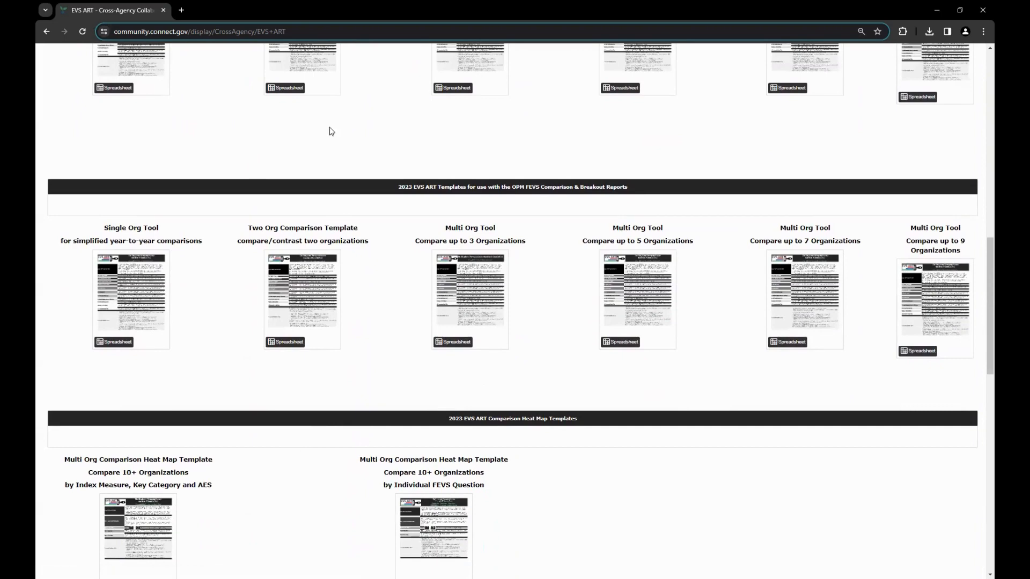
pyautogui.scroll(2, 331, 137)
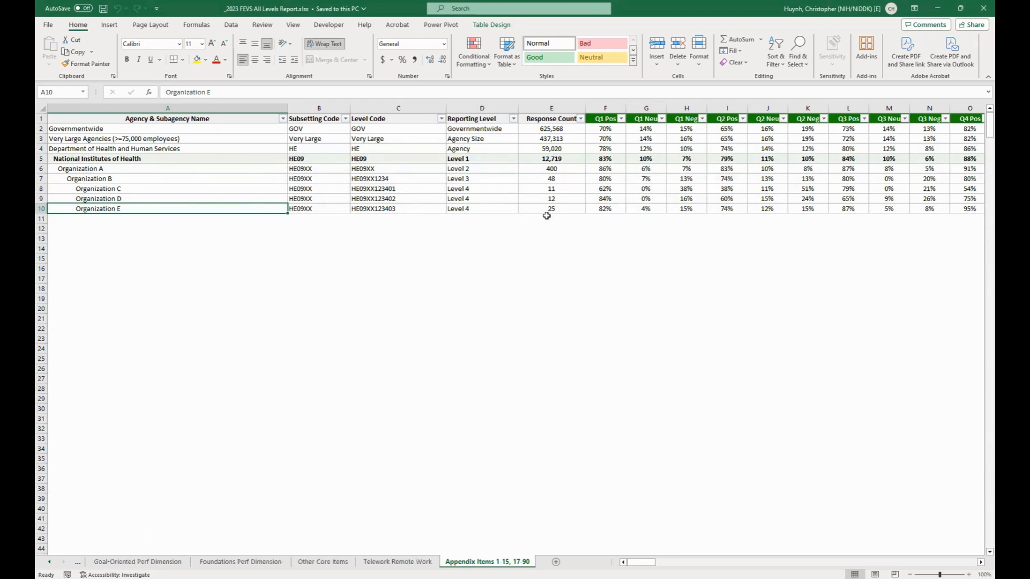
# - Switch to the single-organization year-to-year template workbook and read its About FEVS & EVS ART sheet through the terms of use
pyautogui.click(740, 80)
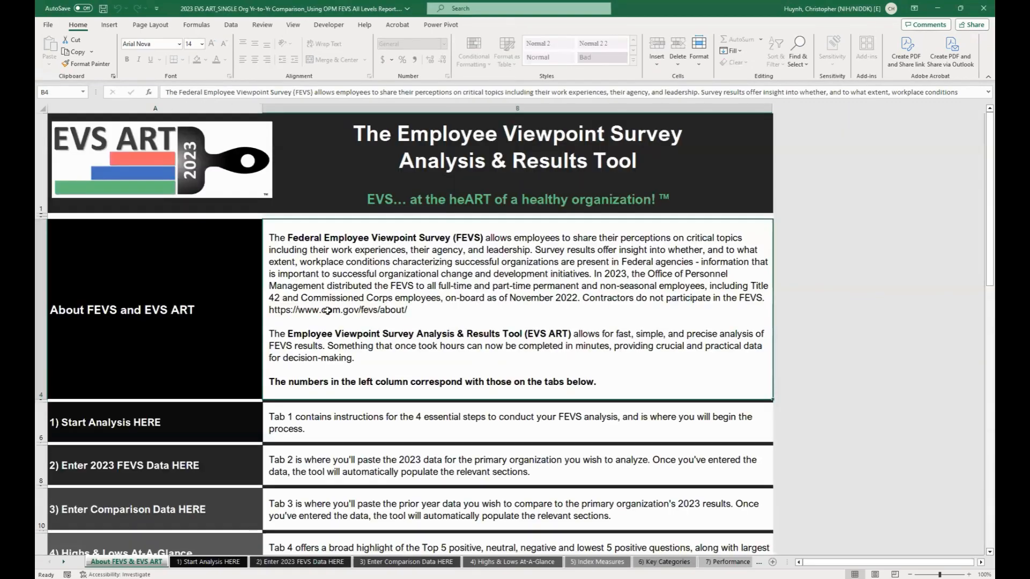
pyautogui.scroll(-3, 306, 335)
pyautogui.scroll(-3, 305, 335)
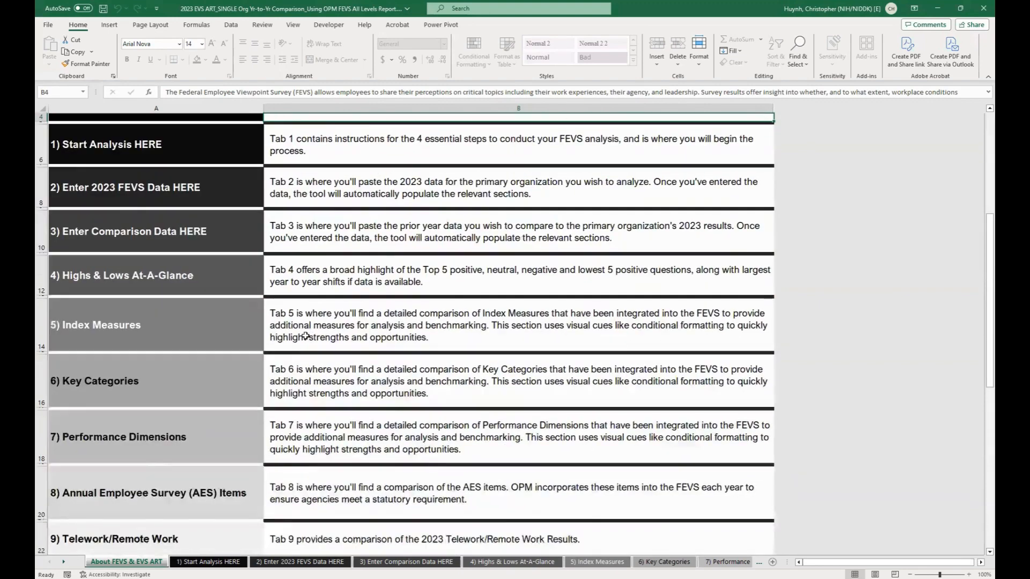
pyautogui.scroll(-3, 383, 466)
pyautogui.scroll(-3, 383, 466)
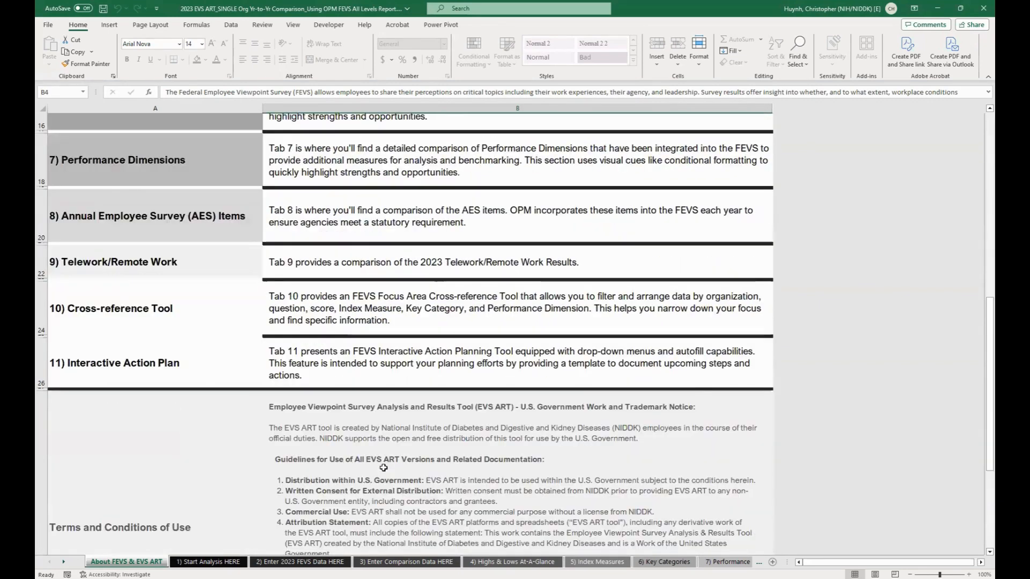
pyautogui.scroll(-3, 308, 456)
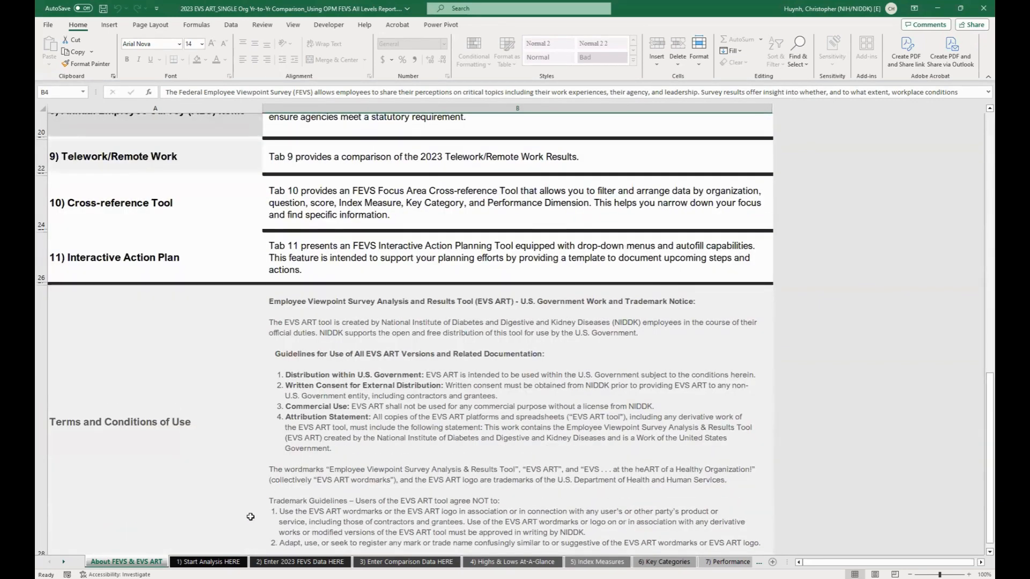
# - Enter Org B as the Step 1 organization acronym on the Start Analysis HERE sheet
pyautogui.click(230, 561)
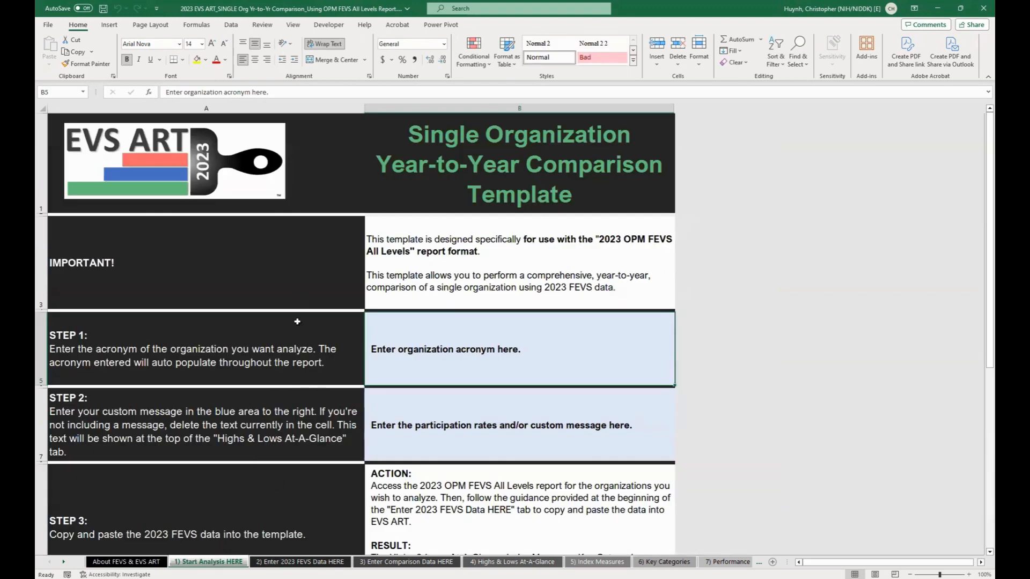
pyautogui.scroll(-1, 283, 439)
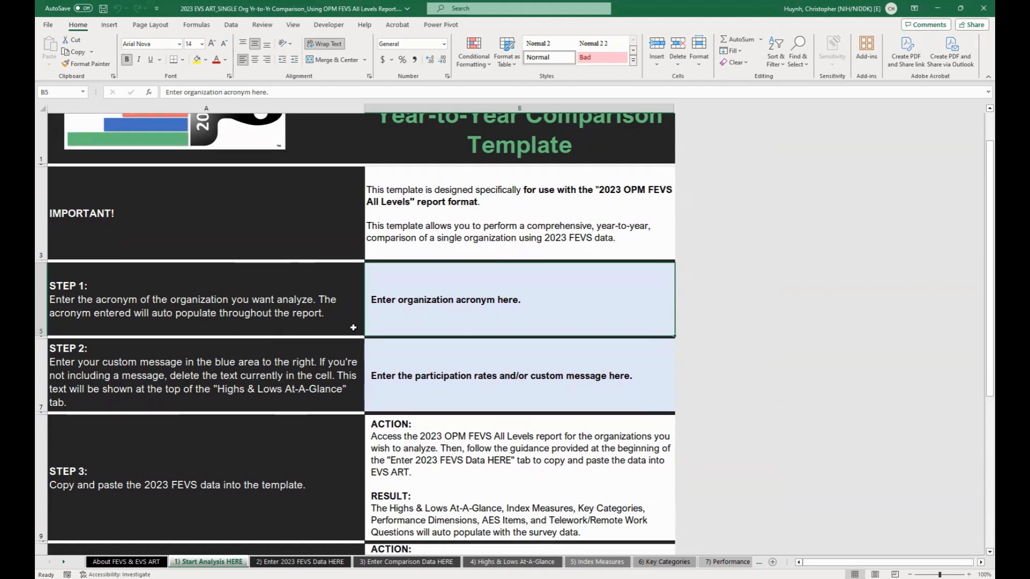
pyautogui.write('Org')
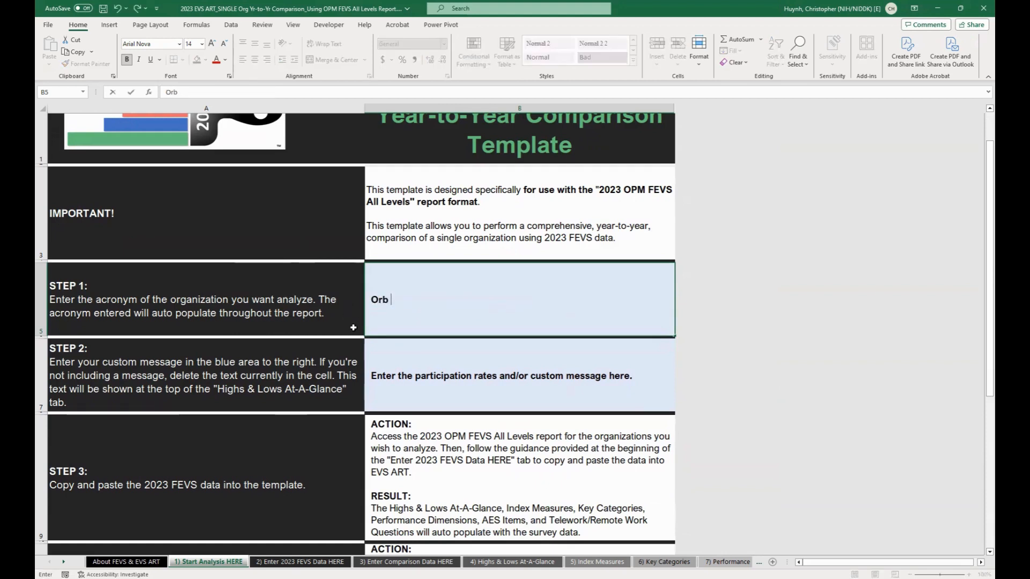
pyautogui.press('BackSpace')
pyautogui.write('g B')
pyautogui.press('Return')
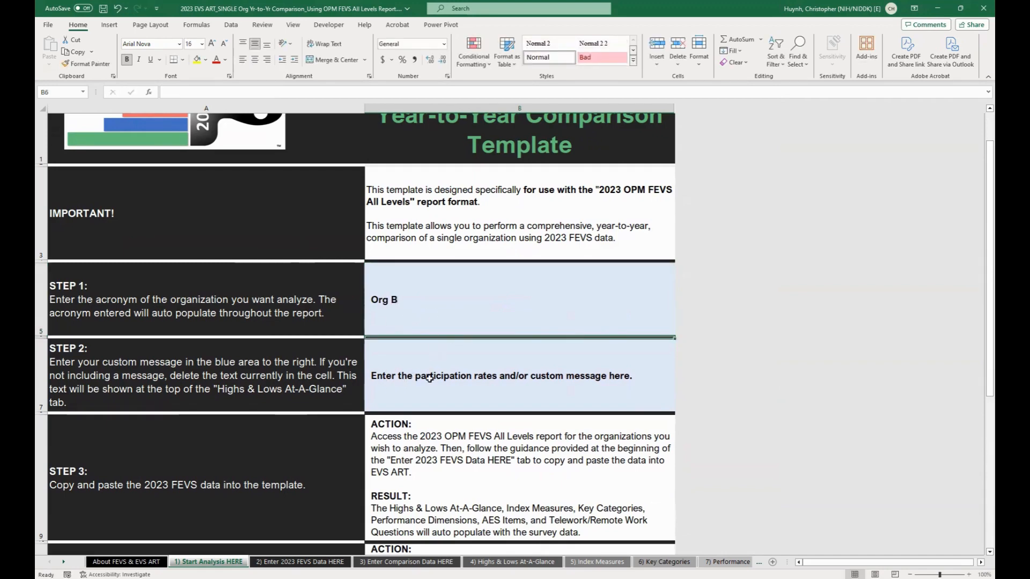
# - Open the Enter 2023 FEVS Data HERE sheet and select cell A16 in the Appendix Items Q1-15, 17-90 section
pyautogui.scroll(-1, 430, 379)
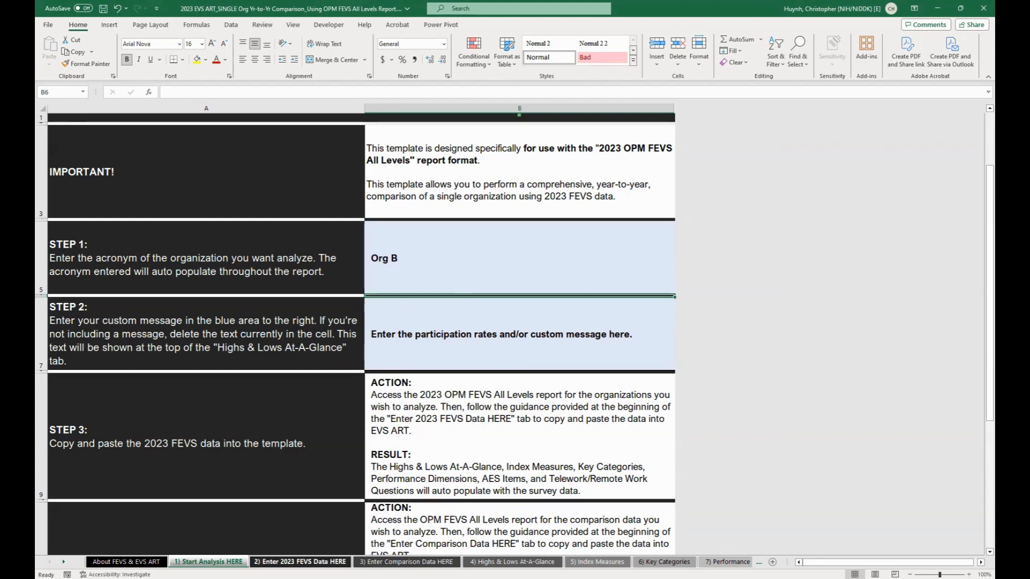
pyautogui.click(299, 561)
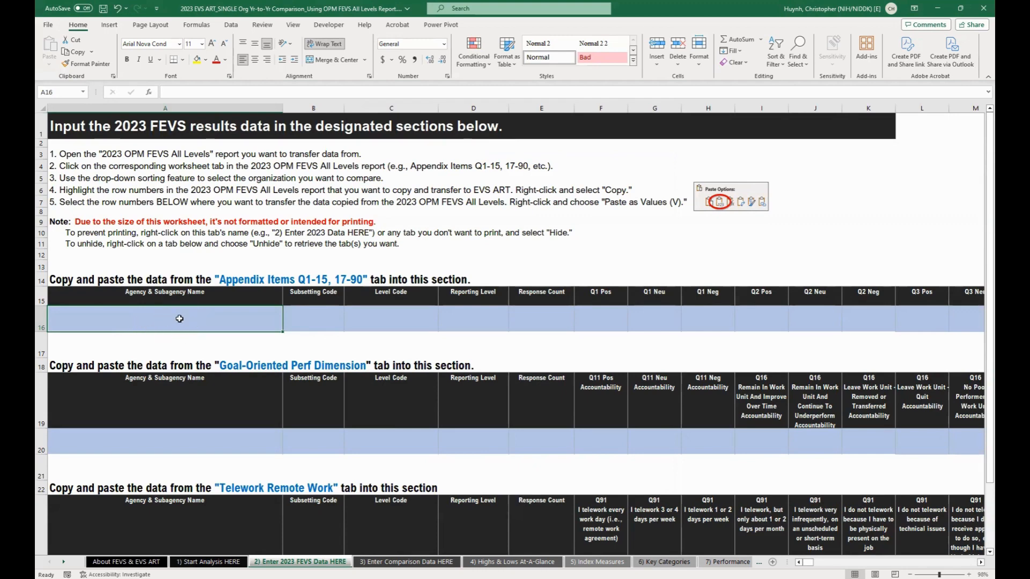
pyautogui.scroll(1, 108, 181)
pyautogui.scroll(-1, 108, 181)
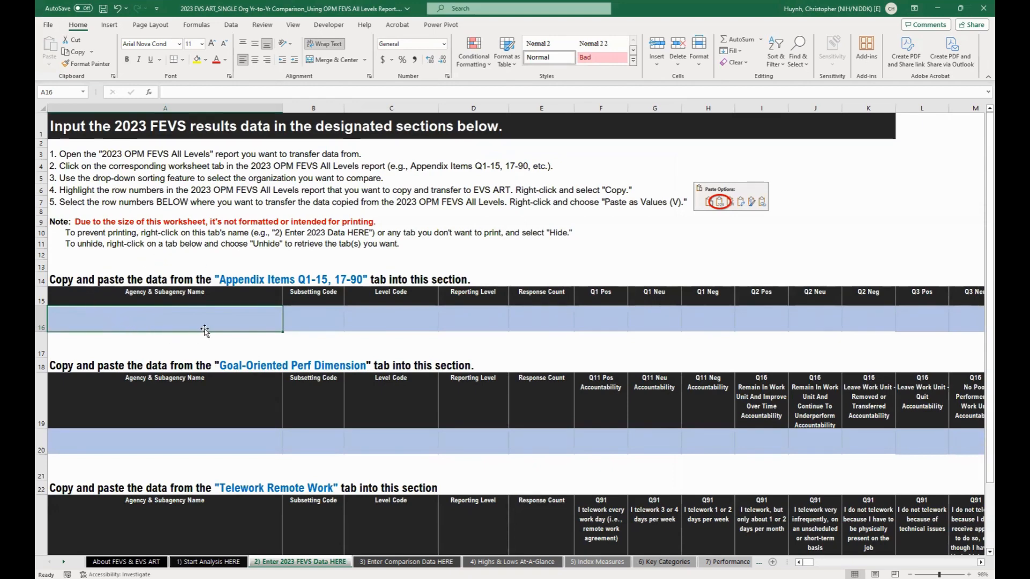
pyautogui.click(143, 284)
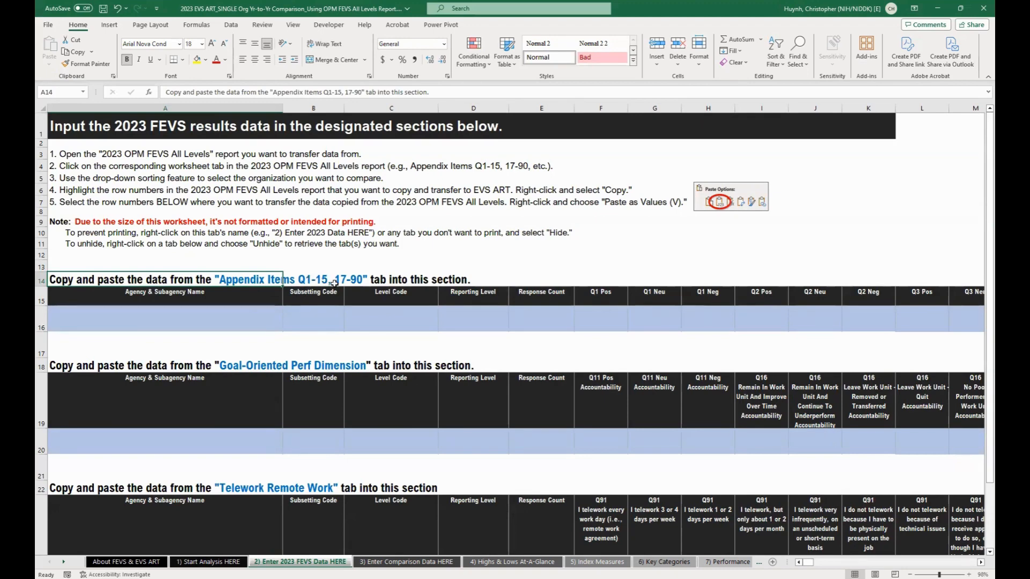
pyautogui.click(230, 324)
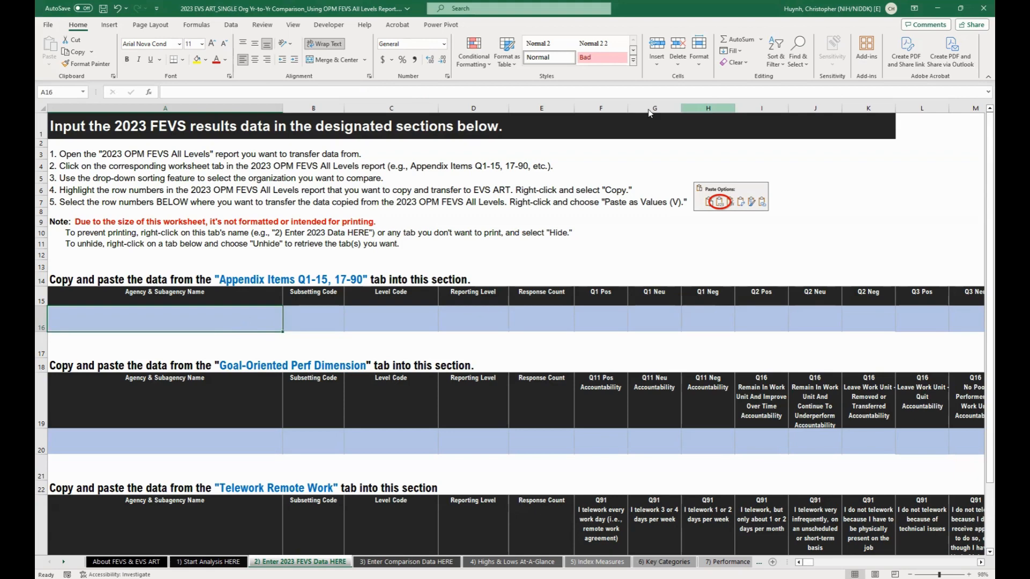
# - Copy the Organization B row from the All Levels Report's Appendix Items sheet and paste it as values at A16 of the template
pyautogui.hotkey('alt', 'Tab')
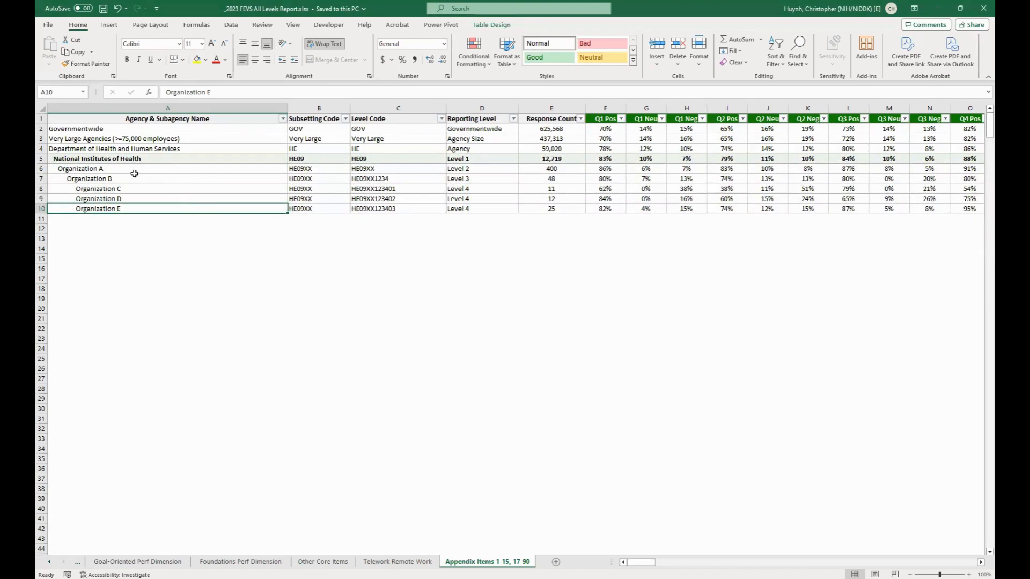
pyautogui.click(94, 180)
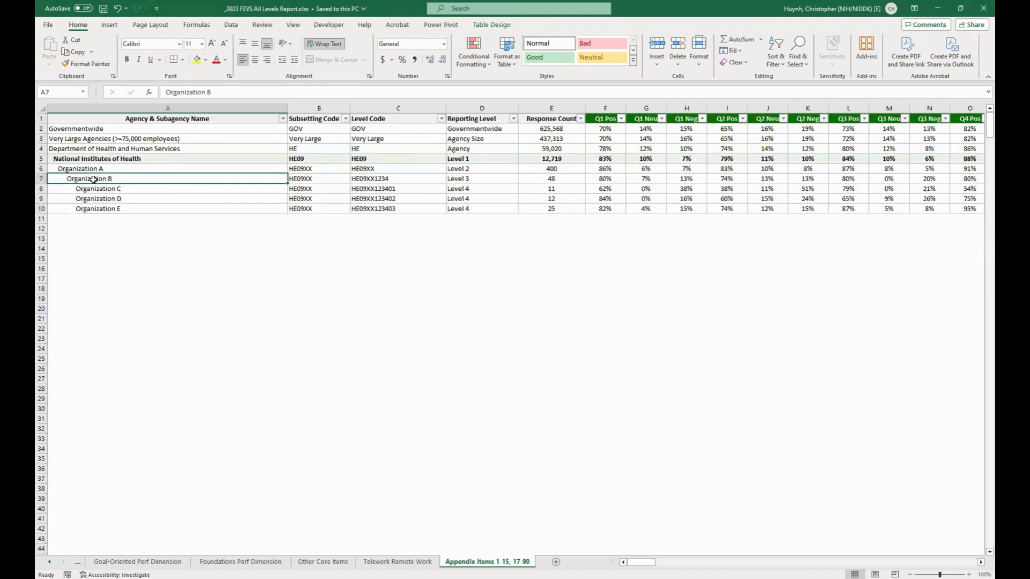
pyautogui.click(42, 178)
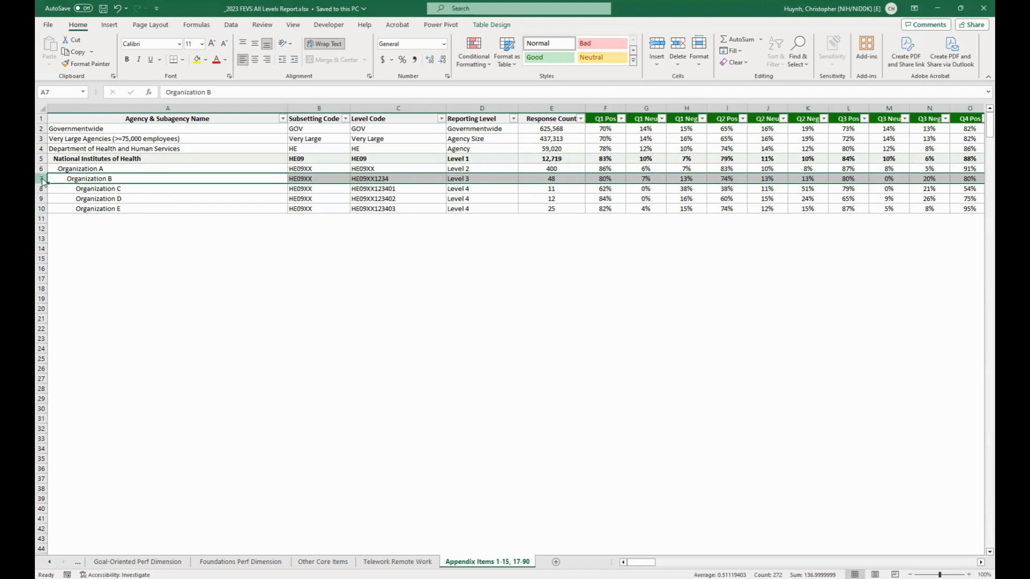
pyautogui.rightClick(43, 178)
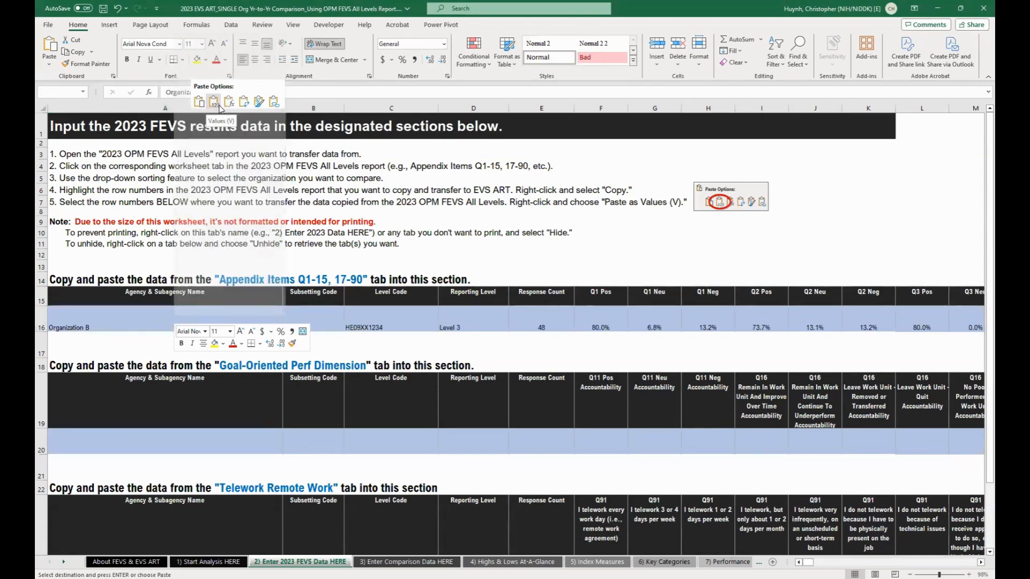
pyautogui.click(214, 103)
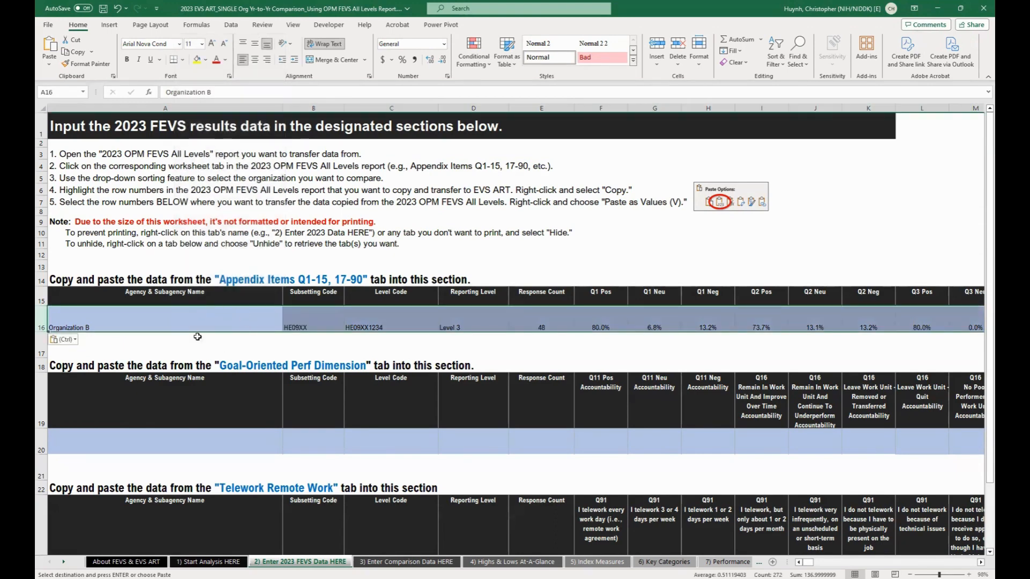
pyautogui.click(220, 311)
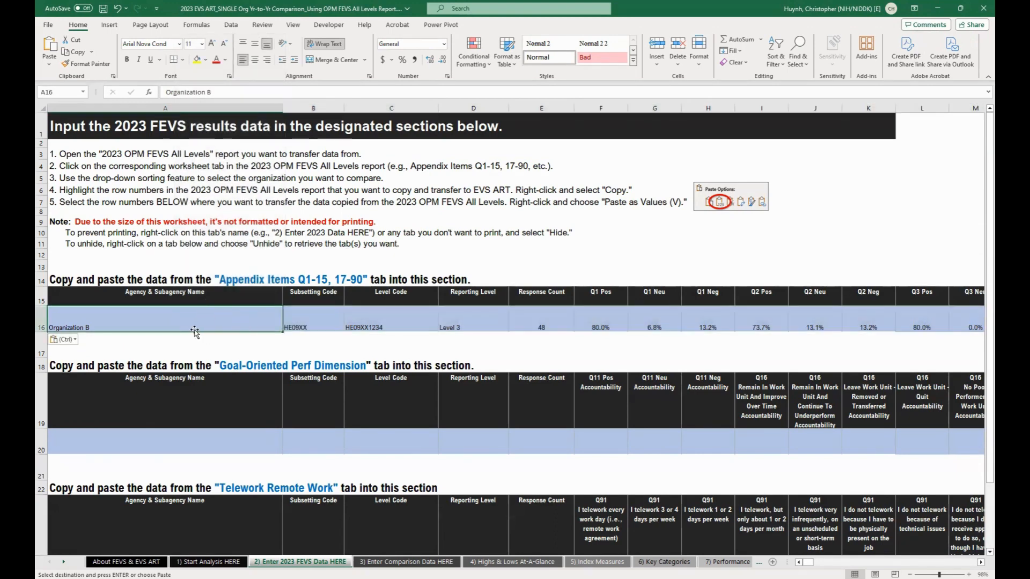
# - Select A20 as the template destination, and copy the Organization B row from the All Levels Report's Goal-Oriented Perf Dimension sheet
pyautogui.scroll(-1, 196, 330)
pyautogui.scroll(-1, 195, 332)
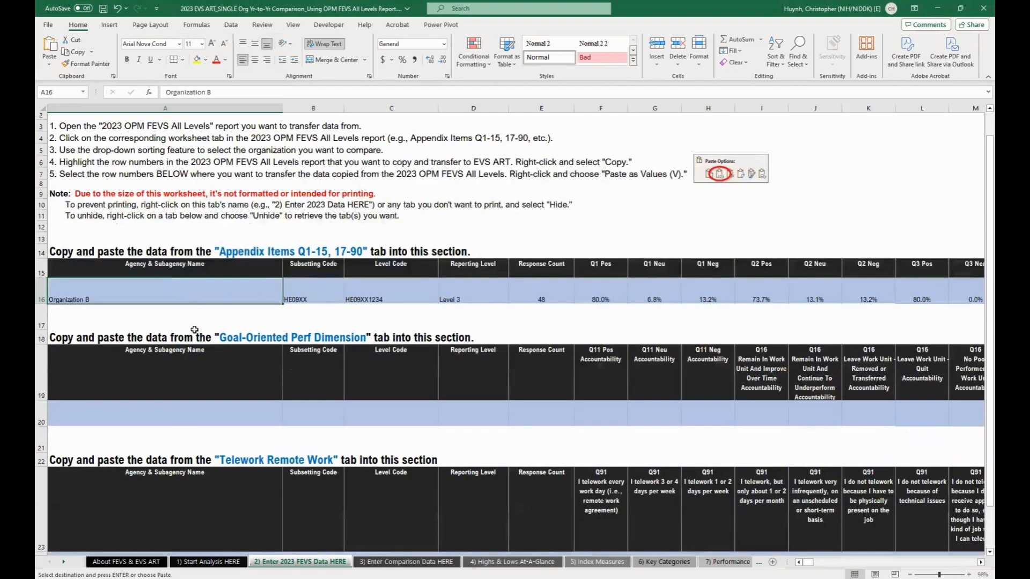
pyautogui.scroll(-2, 185, 354)
pyautogui.click(181, 355)
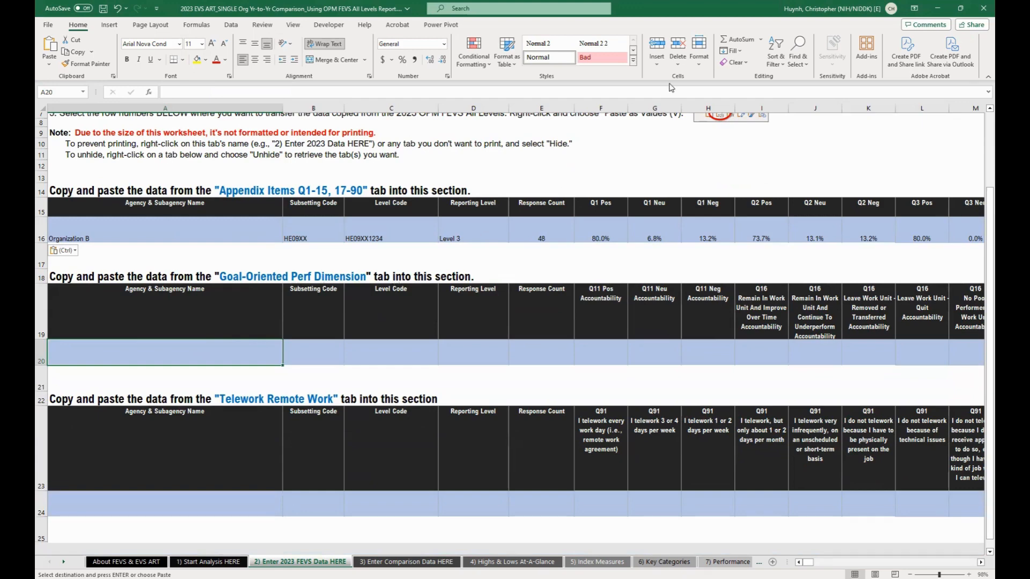
pyautogui.hotkey('alt', 'Tab')
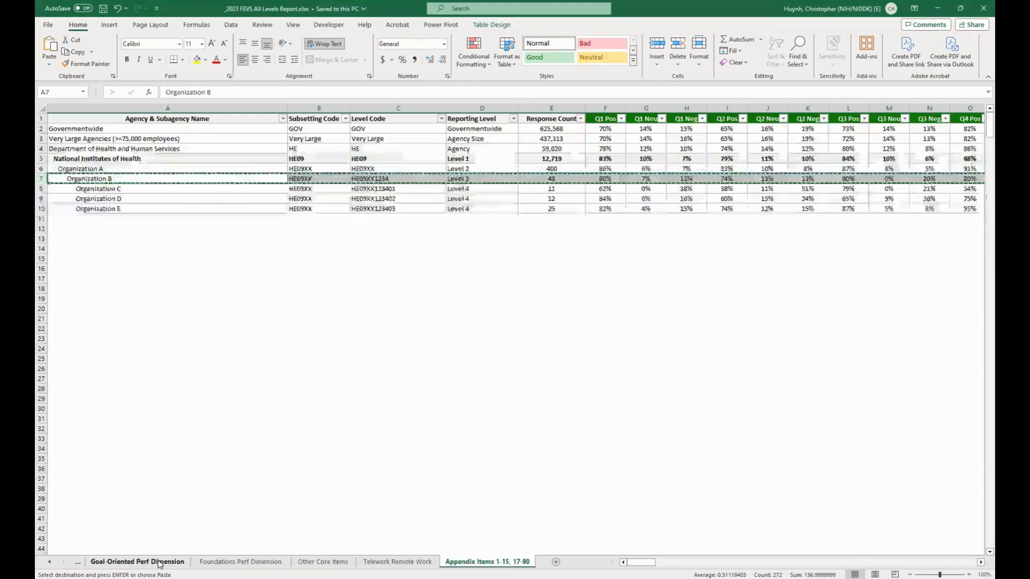
pyautogui.click(161, 562)
pyautogui.click(130, 239)
pyautogui.press('Home')
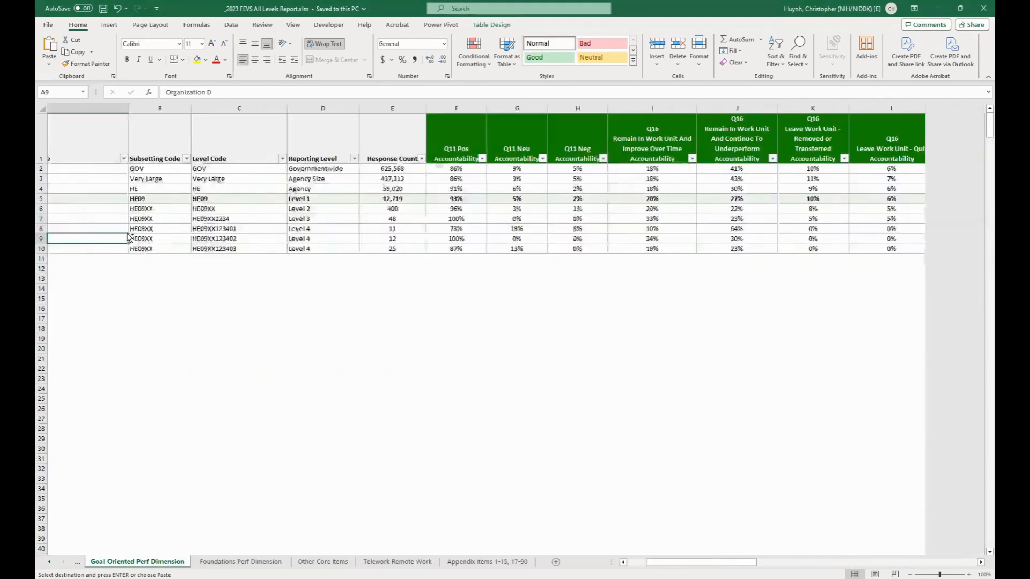
pyautogui.click(55, 218)
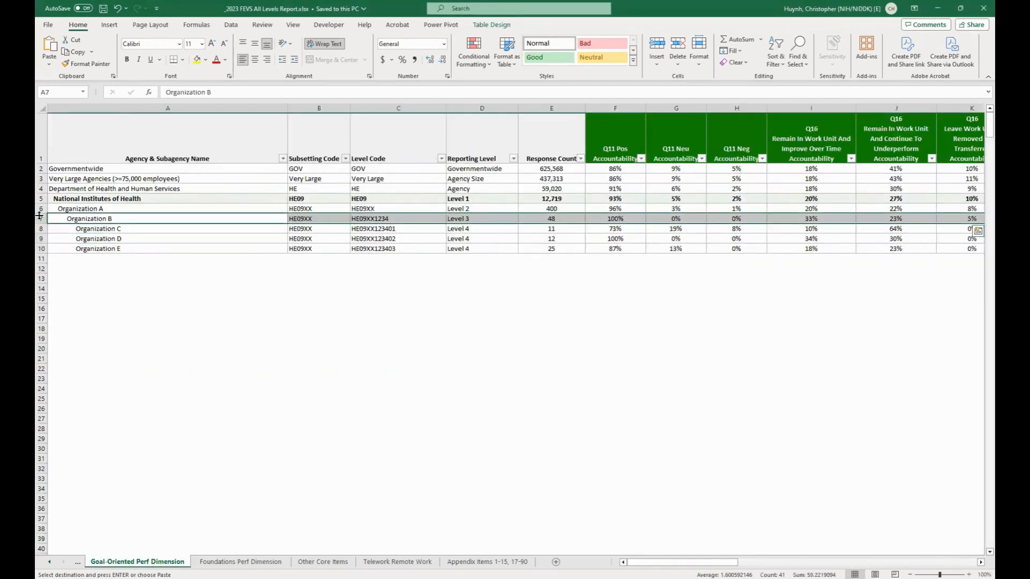
pyautogui.click(42, 219)
pyautogui.rightClick(43, 219)
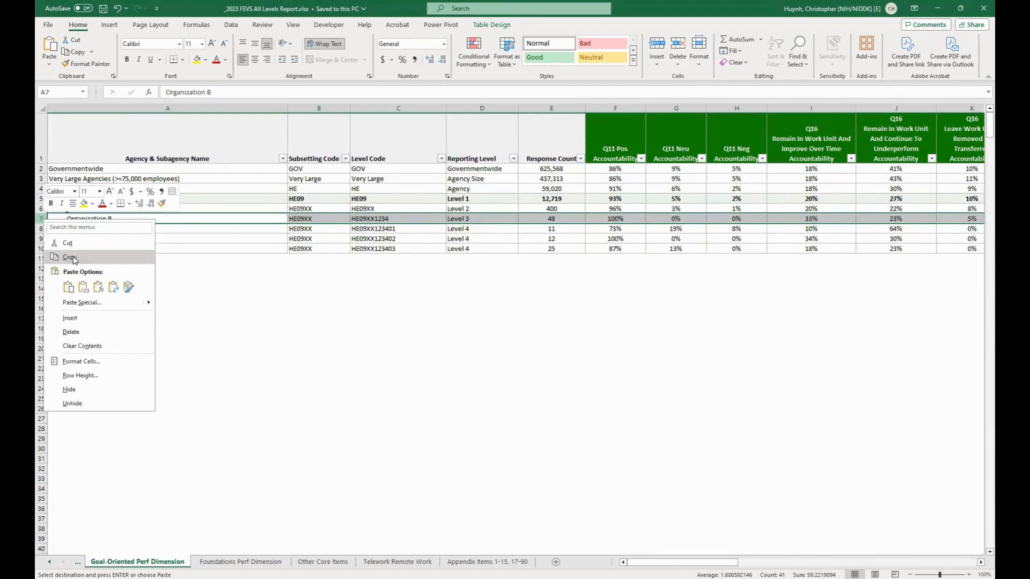
pyautogui.click(59, 268)
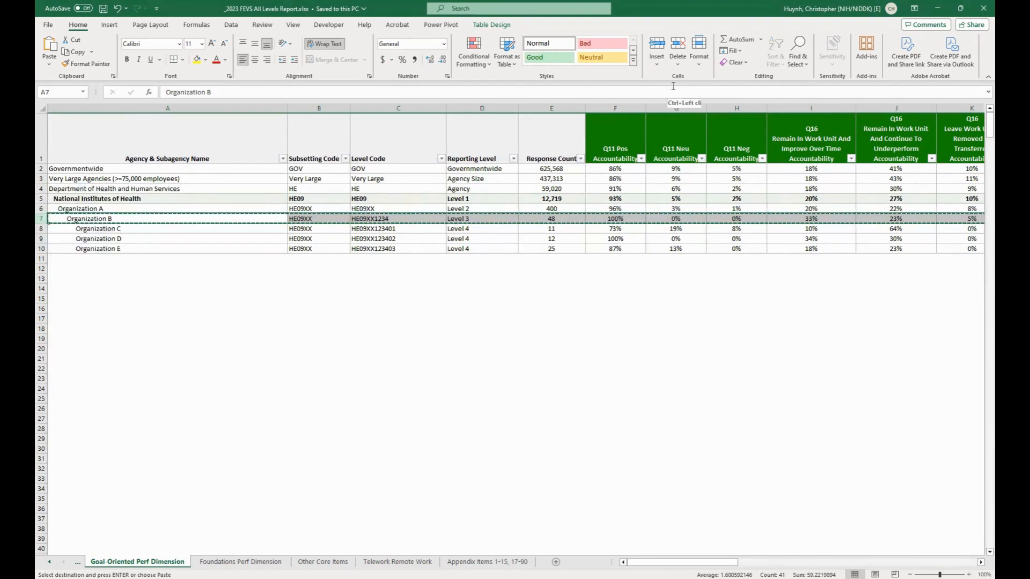
# - Paste the copied Organization B row as values at A20 in the template's Goal-Oriented Perf Dimension section
pyautogui.hotkey('alt', 'Tab')
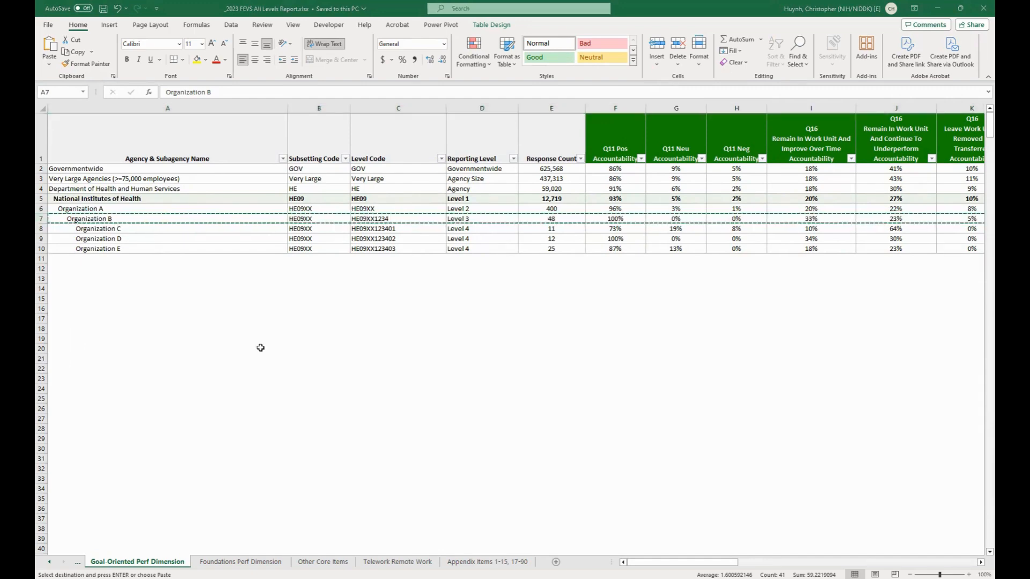
pyautogui.rightClick(88, 356)
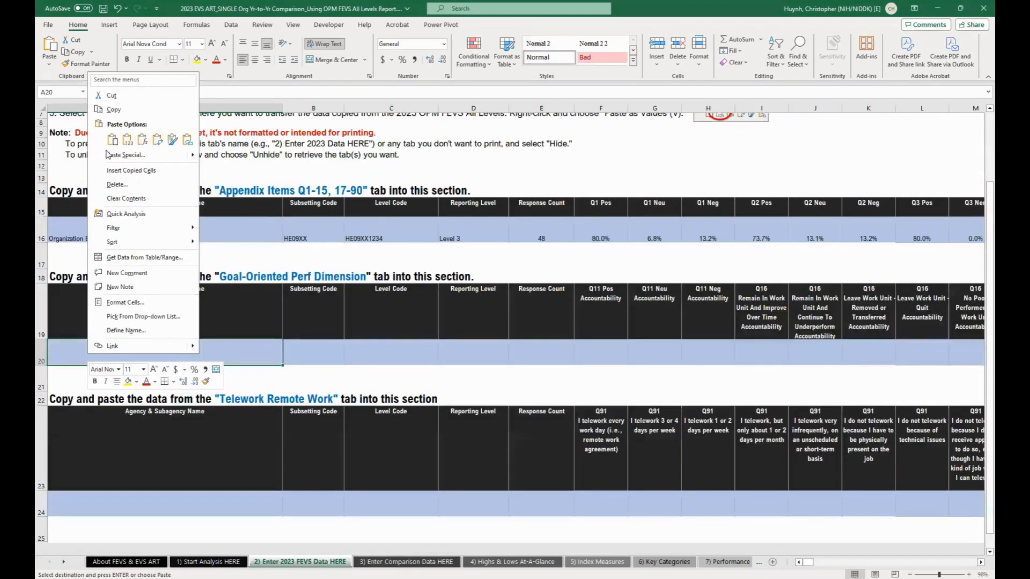
pyautogui.click(127, 140)
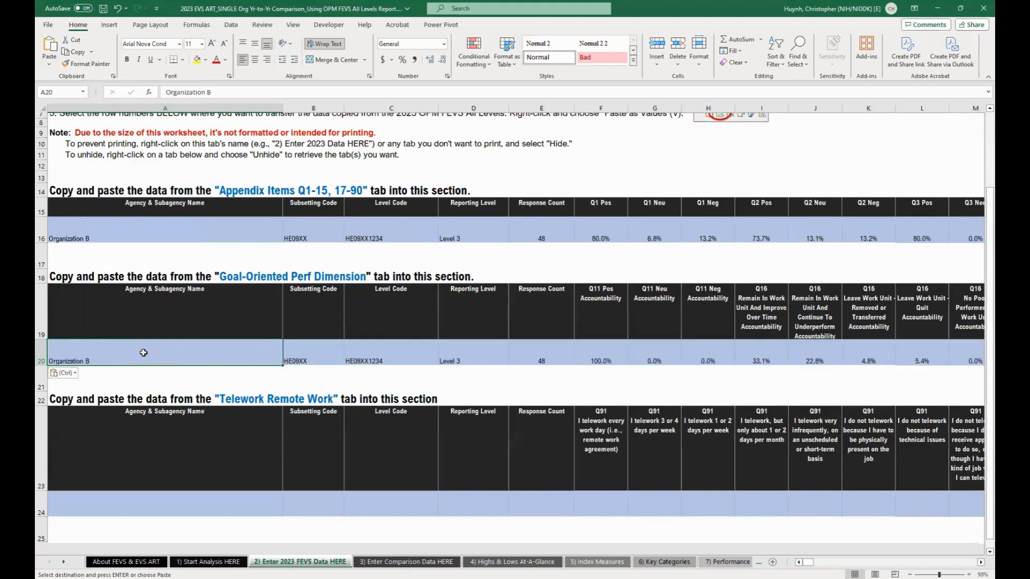
# - Copy the Organization B row from the 2023 All Levels Report's Telework Remote Work sheet and paste it as values at A24 of the template
pyautogui.scroll(-1, 225, 376)
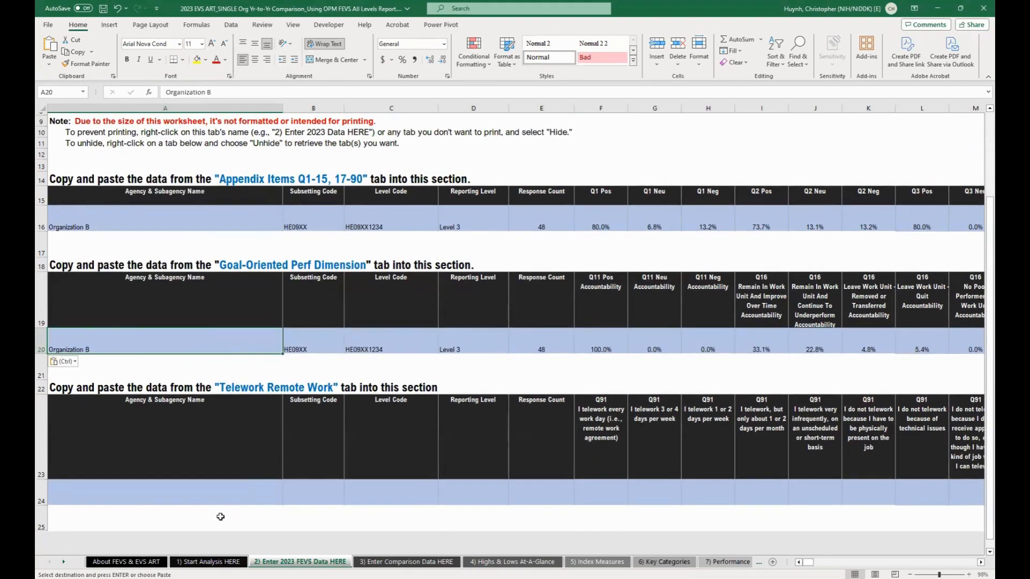
pyautogui.click(201, 502)
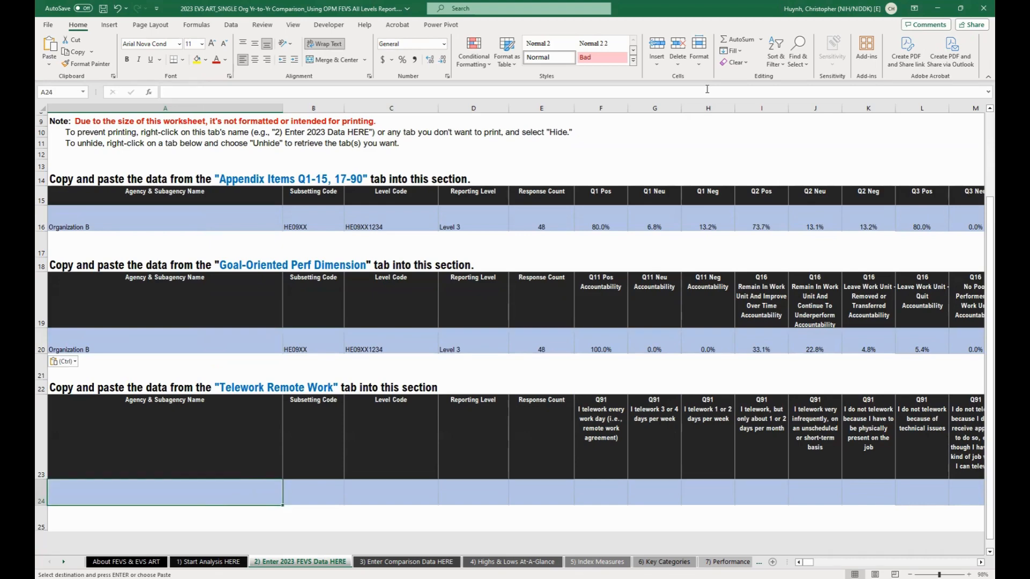
pyautogui.hotkey('alt', 'Tab')
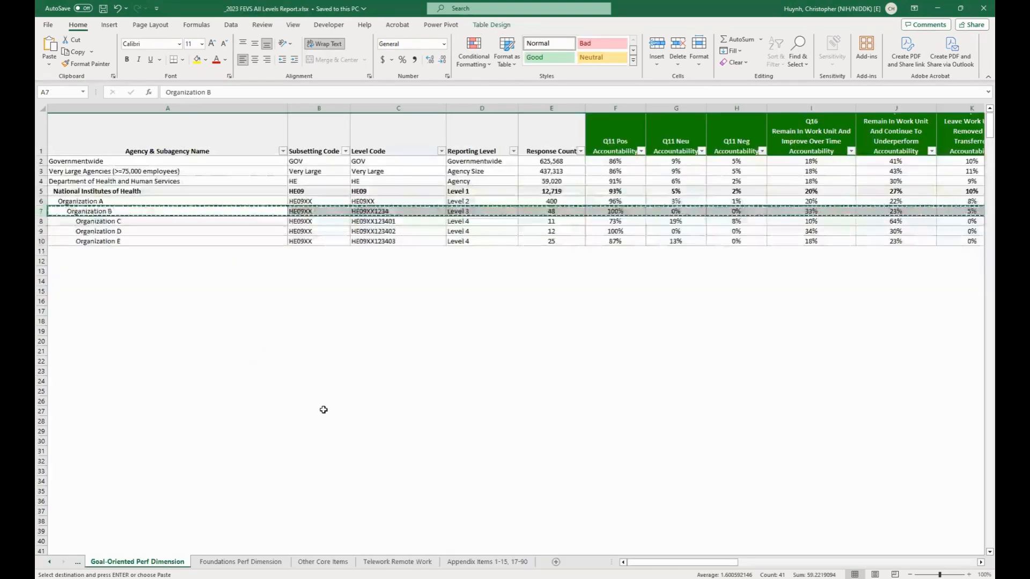
pyautogui.click(397, 562)
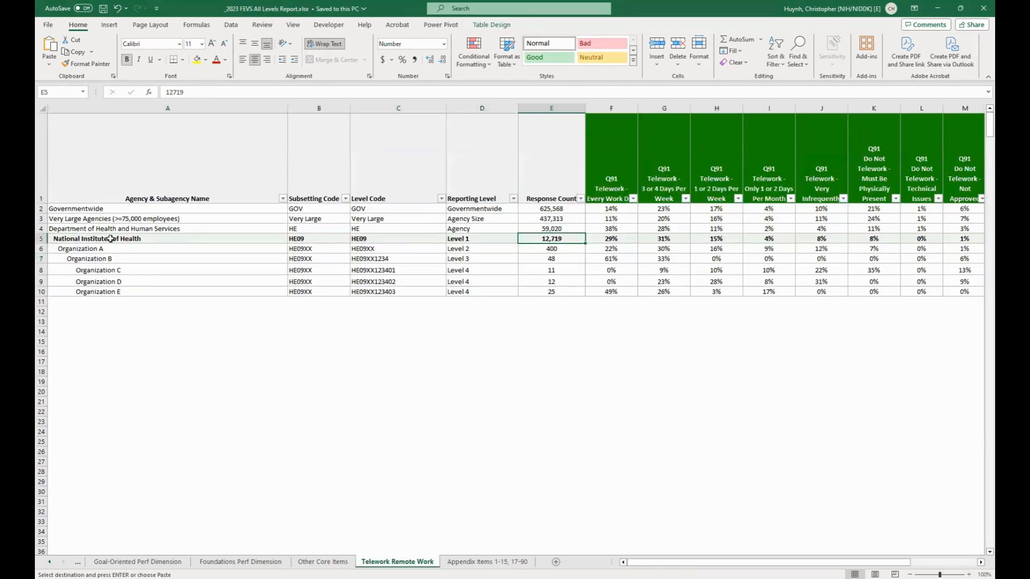
pyautogui.click(43, 258)
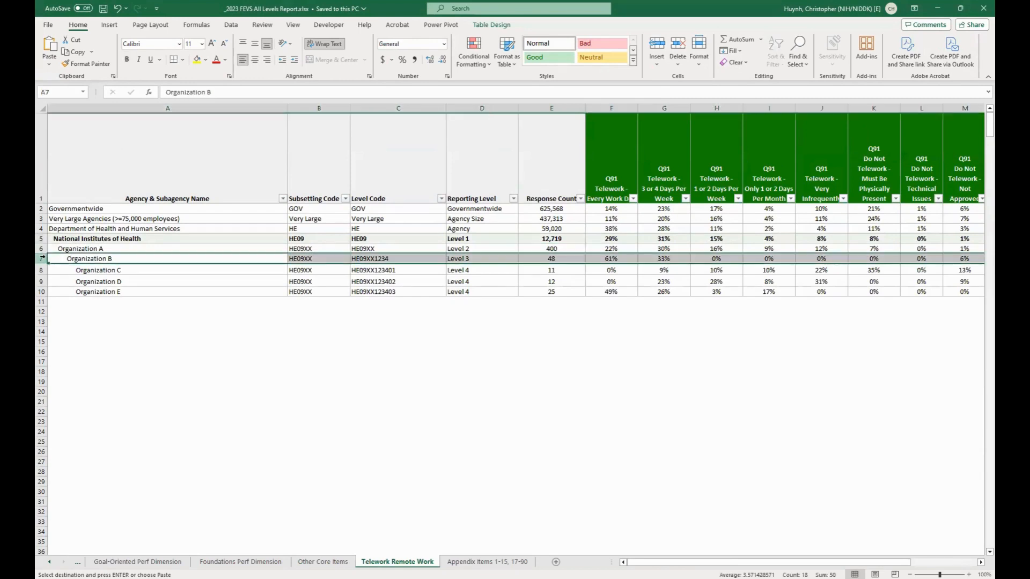
pyautogui.hotkey('ctrl', 'c')
pyautogui.rightClick(143, 502)
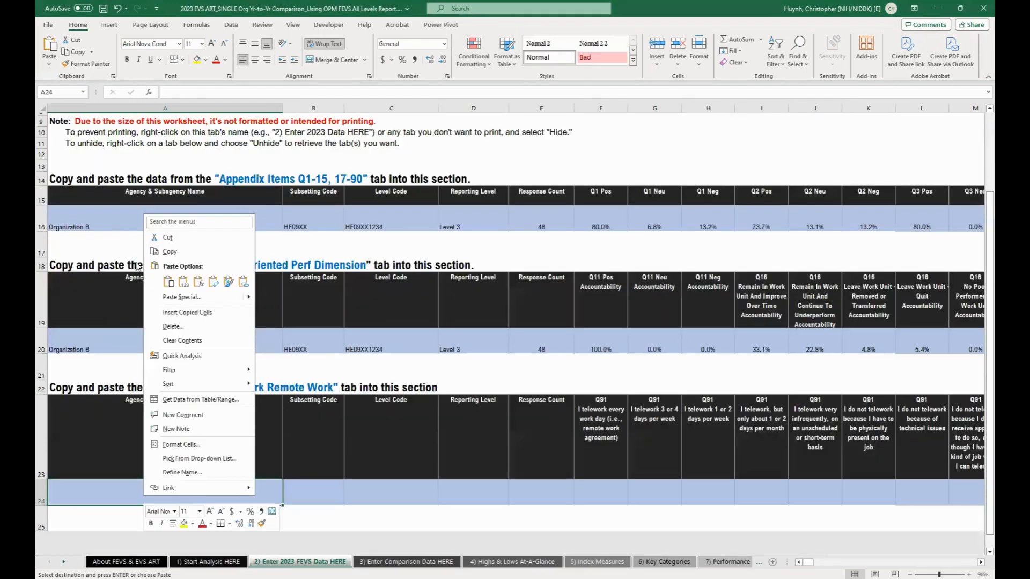
pyautogui.hotkey('ctrl', 'v')
# - Open the Enter Comparison Data HERE sheet and select the heading of the 2022 Core Q1-14, 16-89 section in A16
pyautogui.click(215, 228)
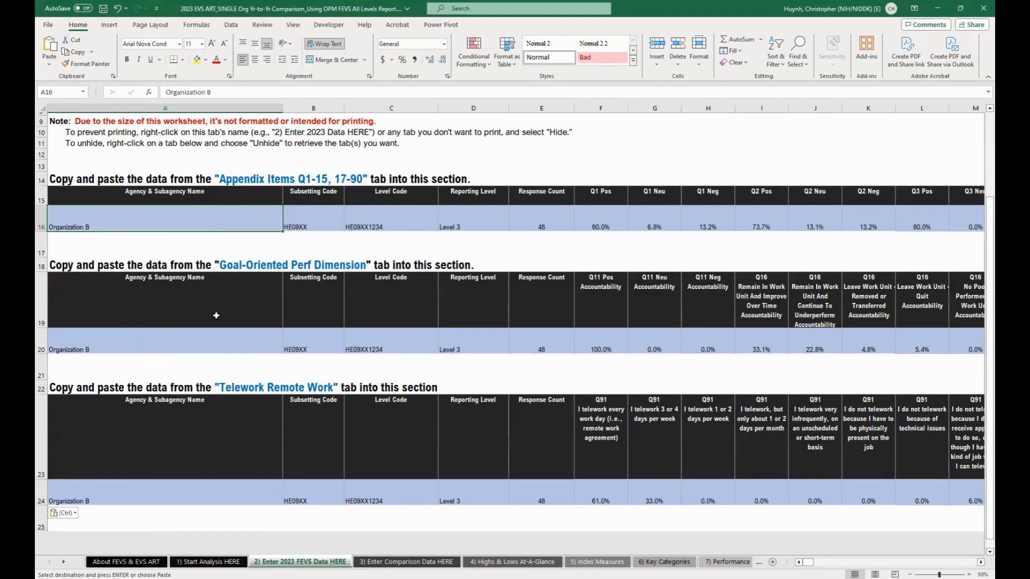
pyautogui.scroll(3, 216, 315)
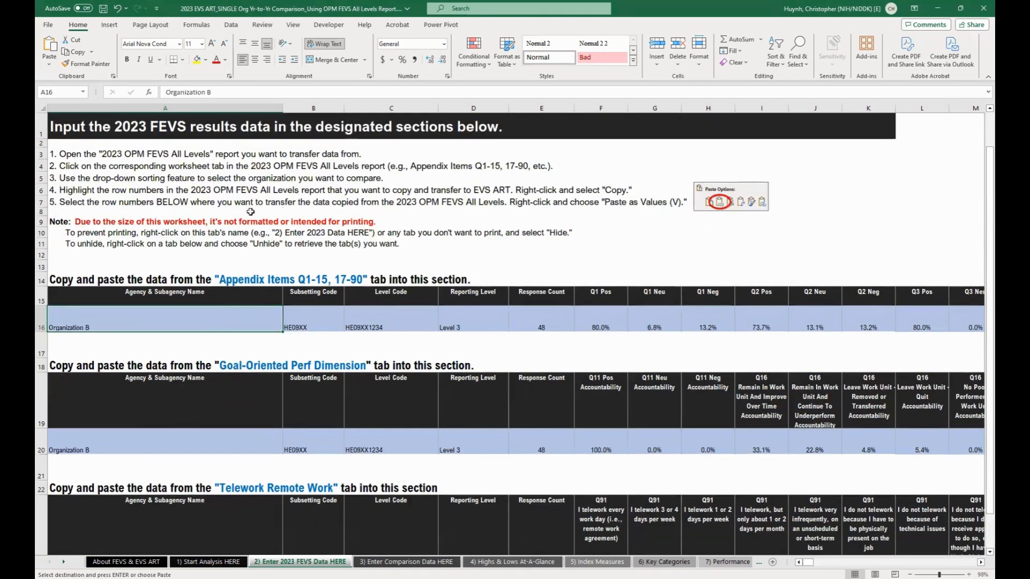
pyautogui.click(251, 211)
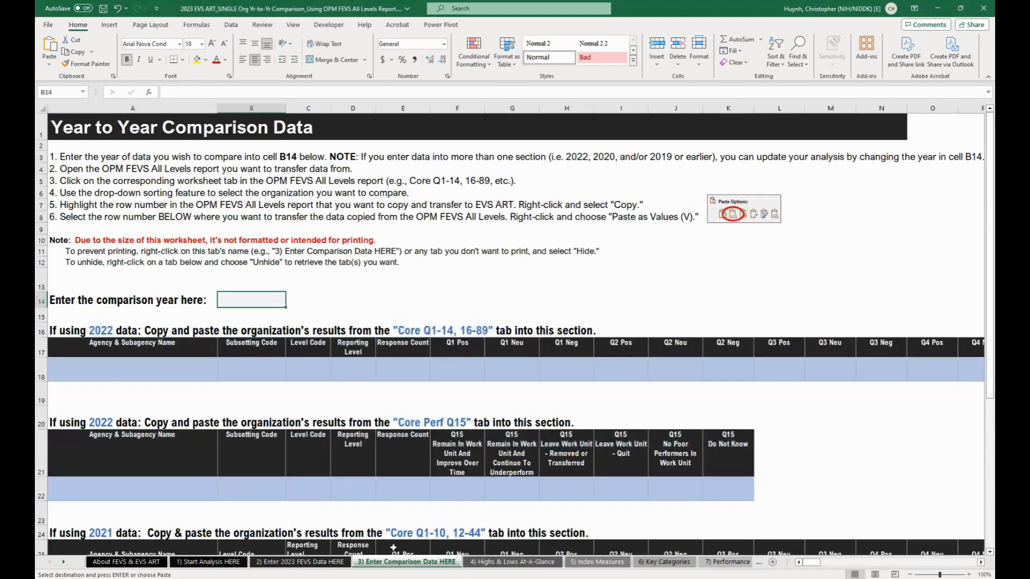
pyautogui.scroll(-1, 288, 442)
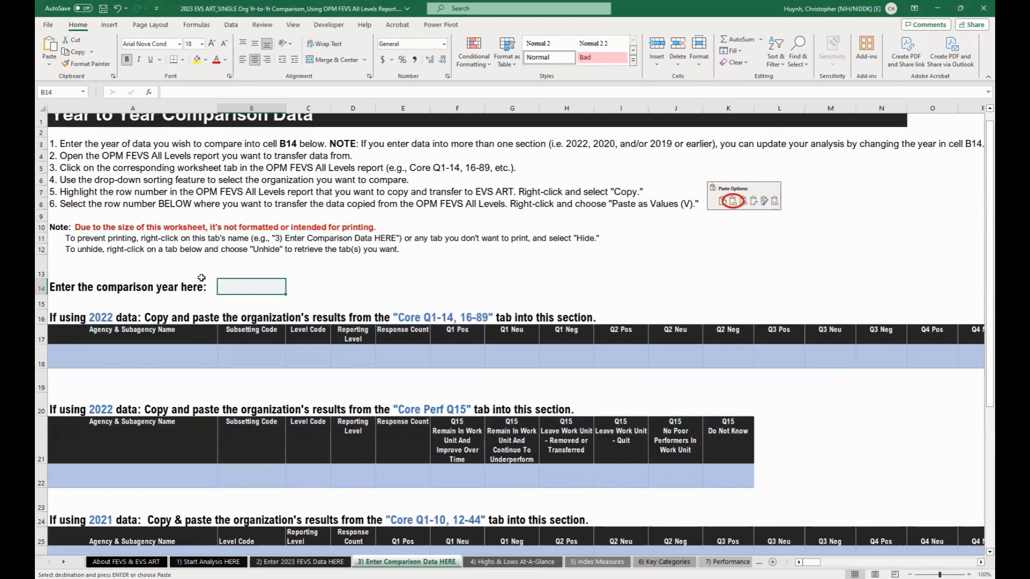
pyautogui.scroll(-1, 199, 324)
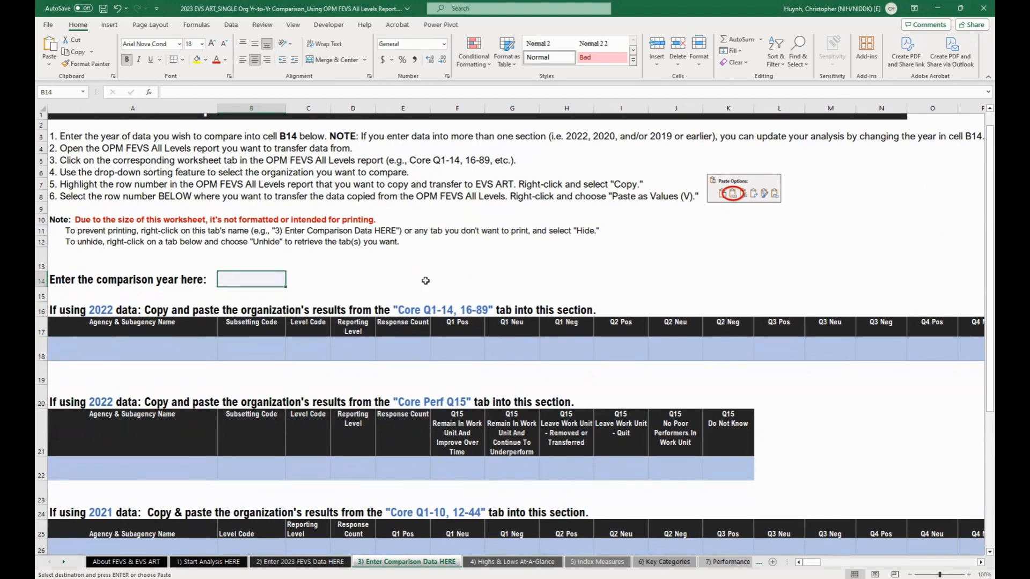
pyautogui.click(90, 317)
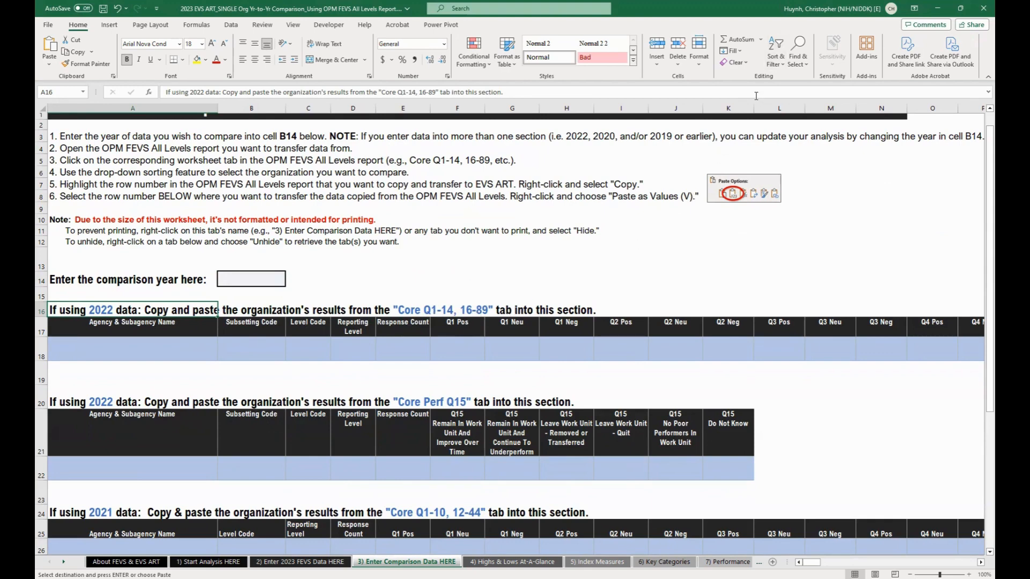
# - Copy the Organization B row from the 2022 All Levels Report's Core Q1-14, 16-89 sheet and paste it as values at A18 of the template
pyautogui.hotkey('alt', 'Tab')
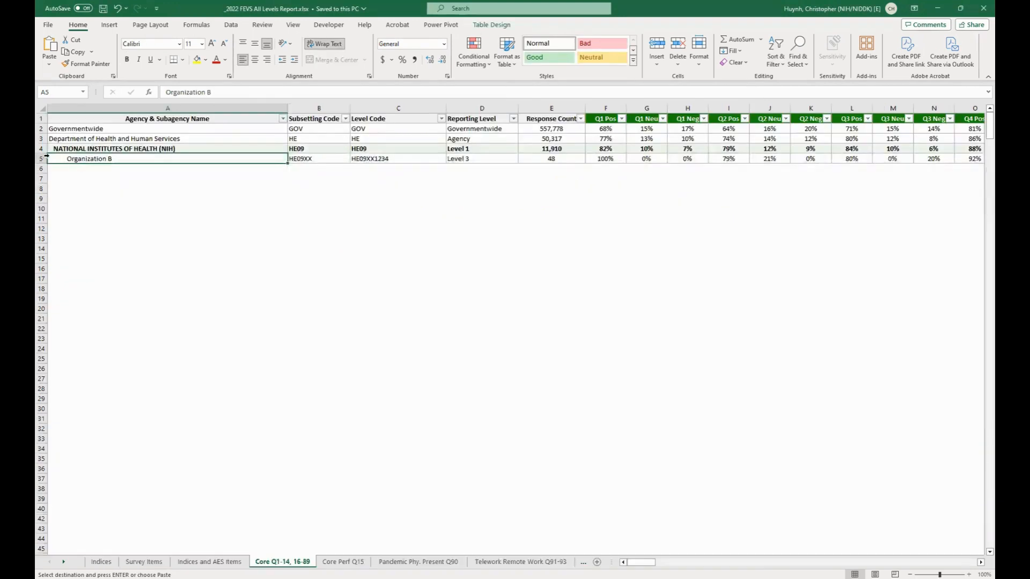
pyautogui.click(43, 159)
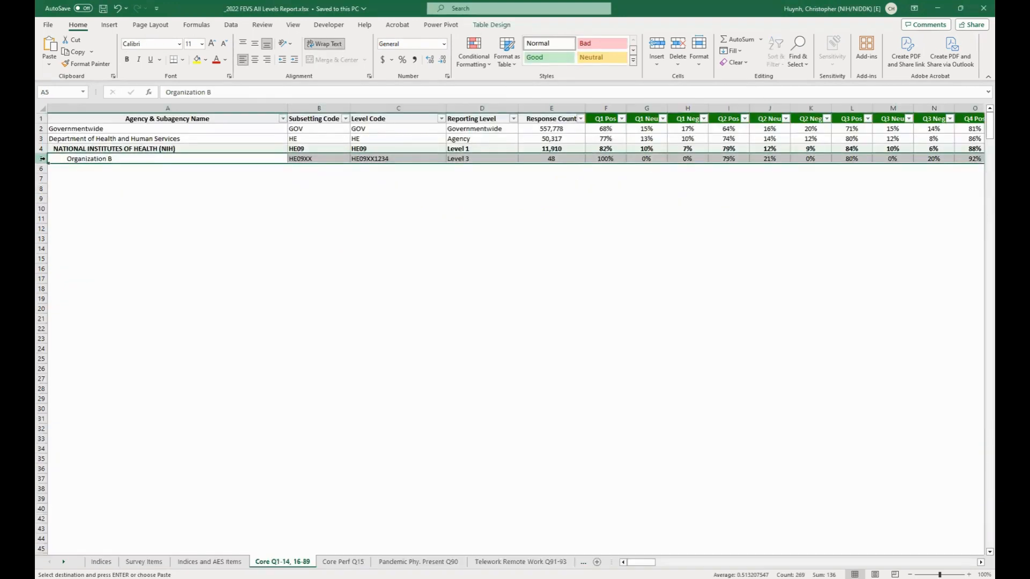
pyautogui.rightClick(43, 160)
pyautogui.click(61, 199)
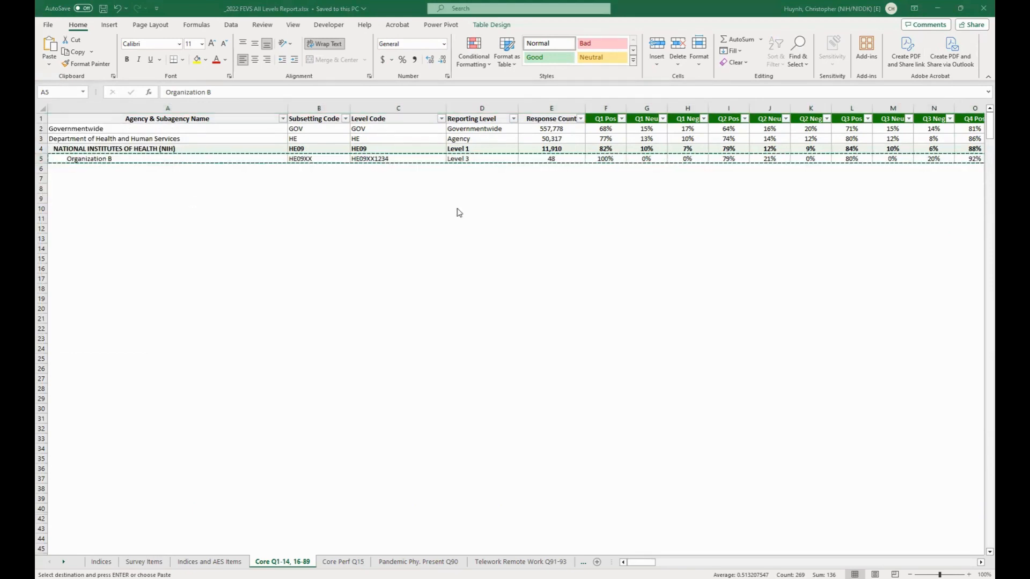
pyautogui.hotkey('alt', 'Tab')
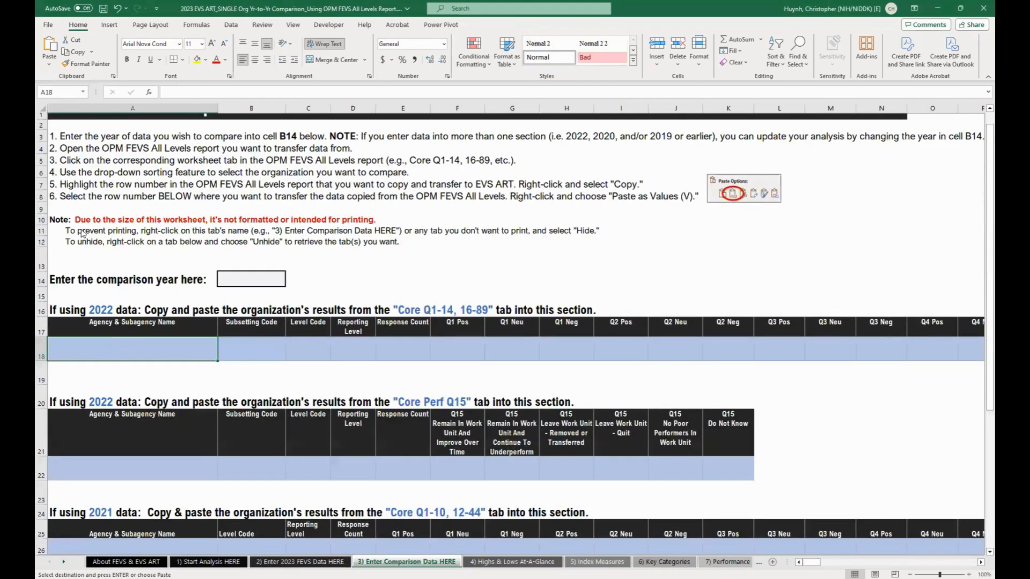
pyautogui.rightClick(109, 347)
pyautogui.click(149, 135)
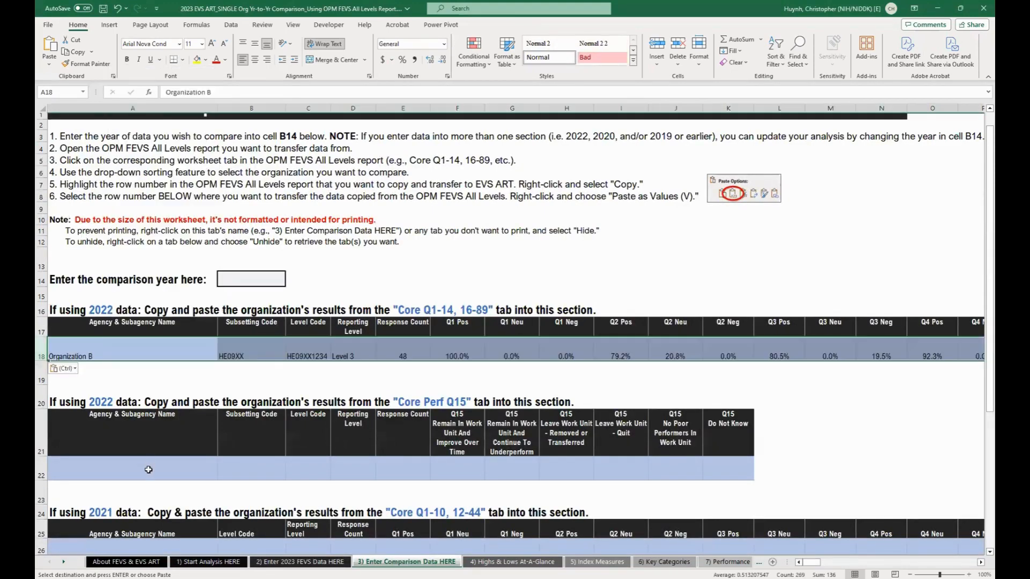
# - Copy the Organization B row from the 2022 report's Core Perf Q15 sheet and paste it as values at A22 of the template
pyautogui.click(148, 470)
pyautogui.scroll(-2, 112, 427)
pyautogui.scroll(-1, 111, 428)
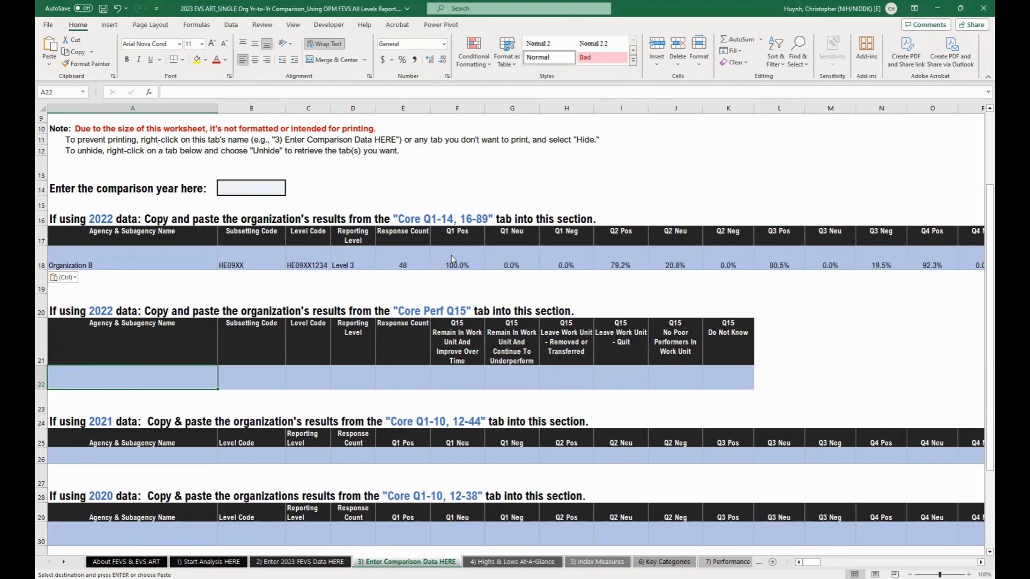
pyautogui.hotkey('alt', 'Tab')
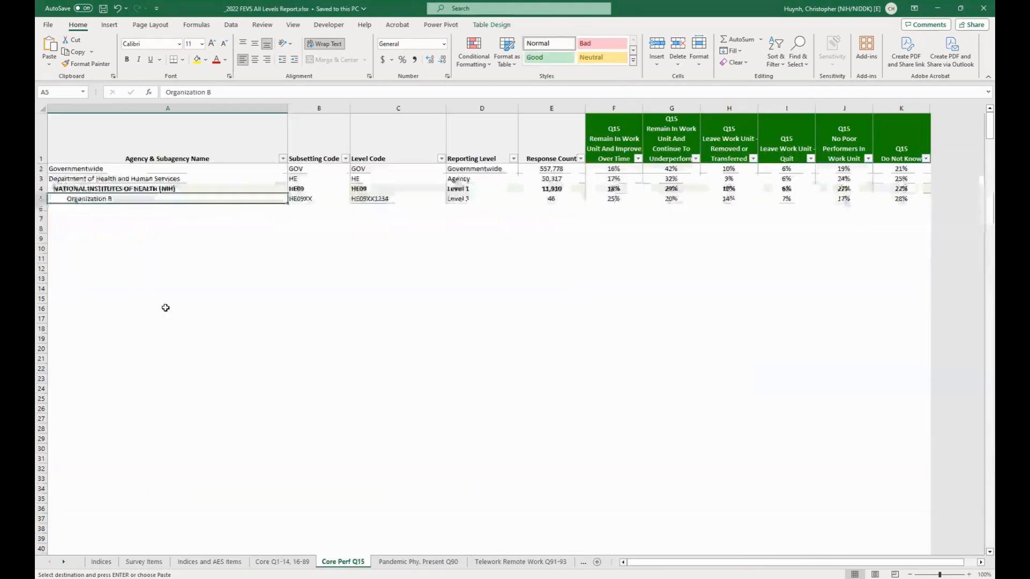
pyautogui.click(42, 198)
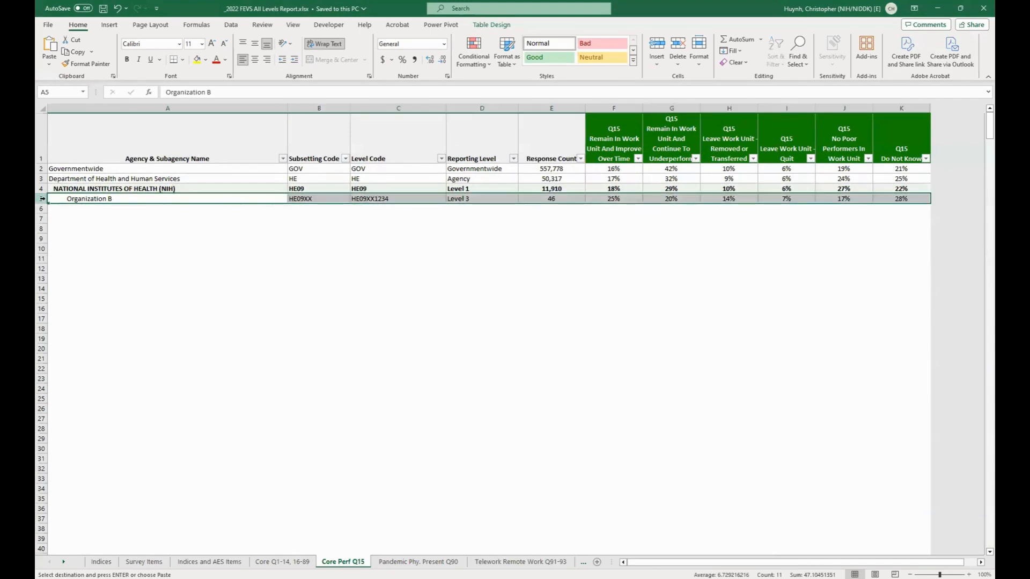
pyautogui.hotkey('ctrl', 'c')
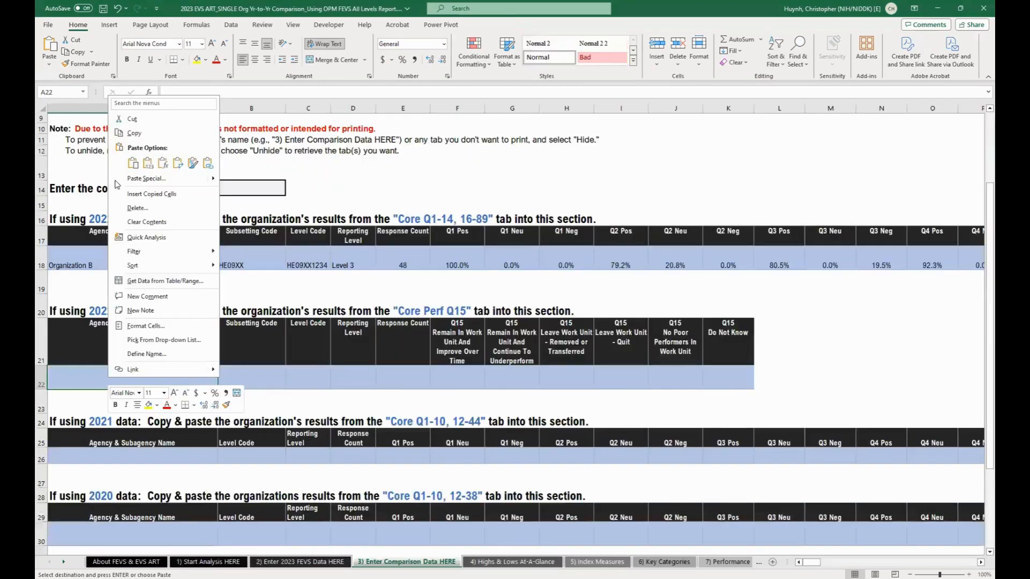
pyautogui.click(144, 166)
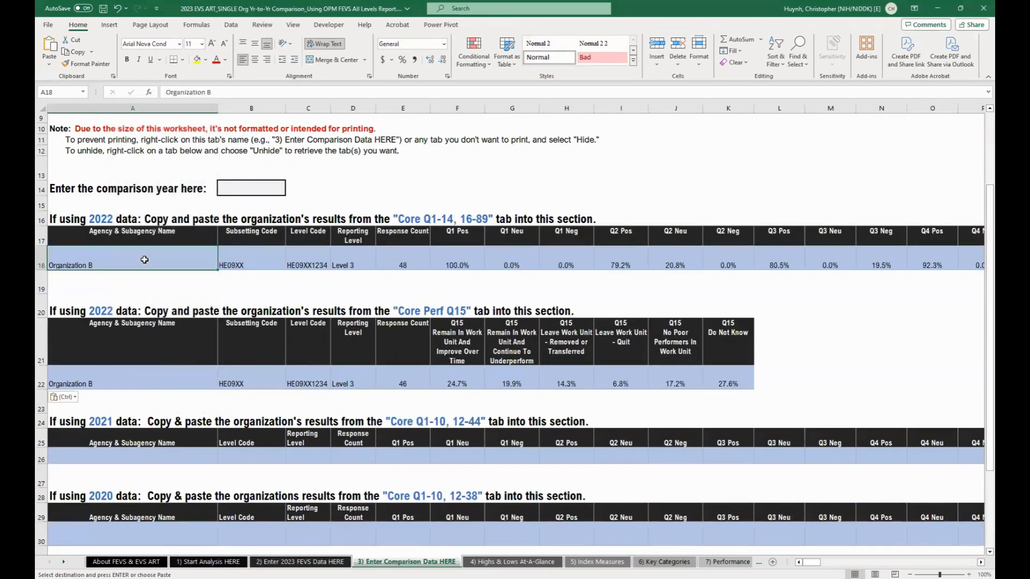
# - Enter 2022 as the comparison year in cell B14 of the Enter Comparison Data HERE sheet
pyautogui.scroll(3, 251, 291)
pyautogui.click(251, 291)
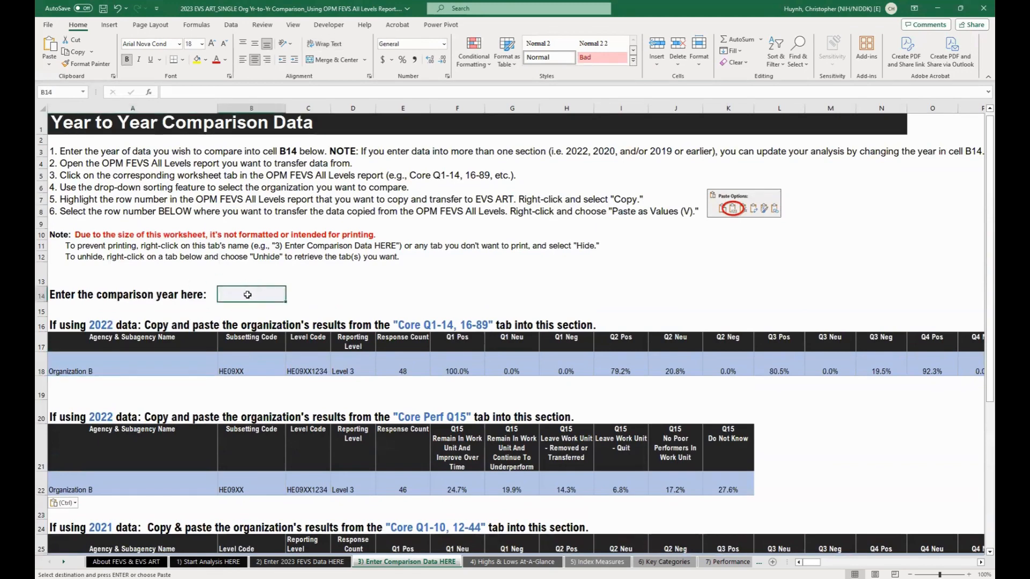
pyautogui.write('2022')
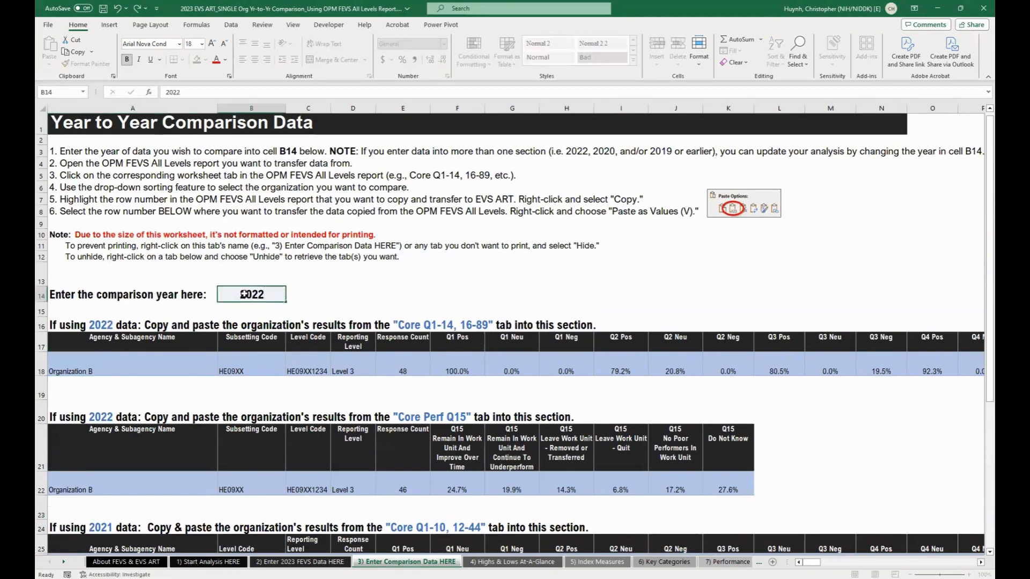
pyautogui.press('Return')
# - Try 2020 and 2018 as the comparison year in B14, and re-enter 2022
pyautogui.click(270, 295)
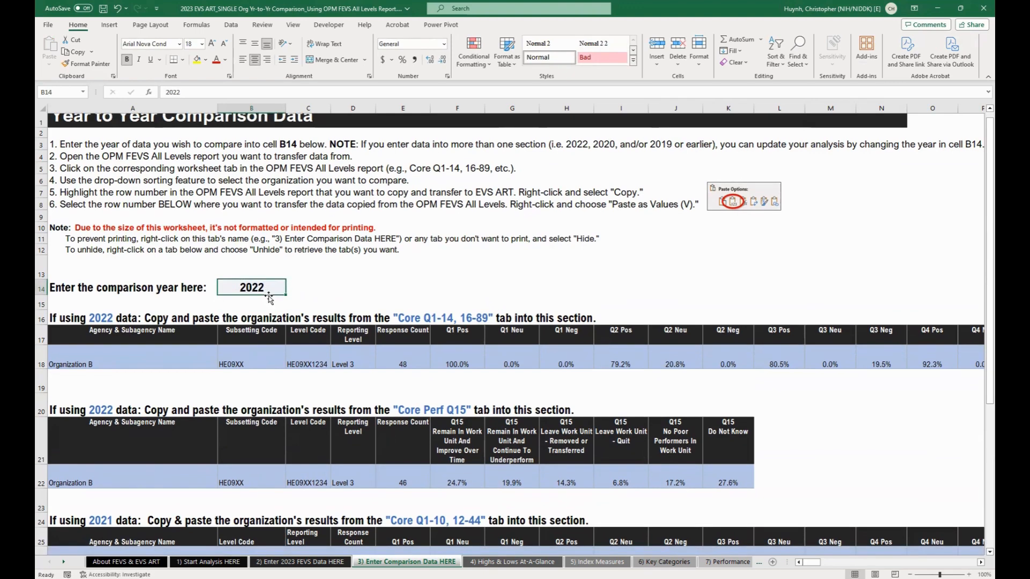
pyautogui.scroll(-1, 269, 294)
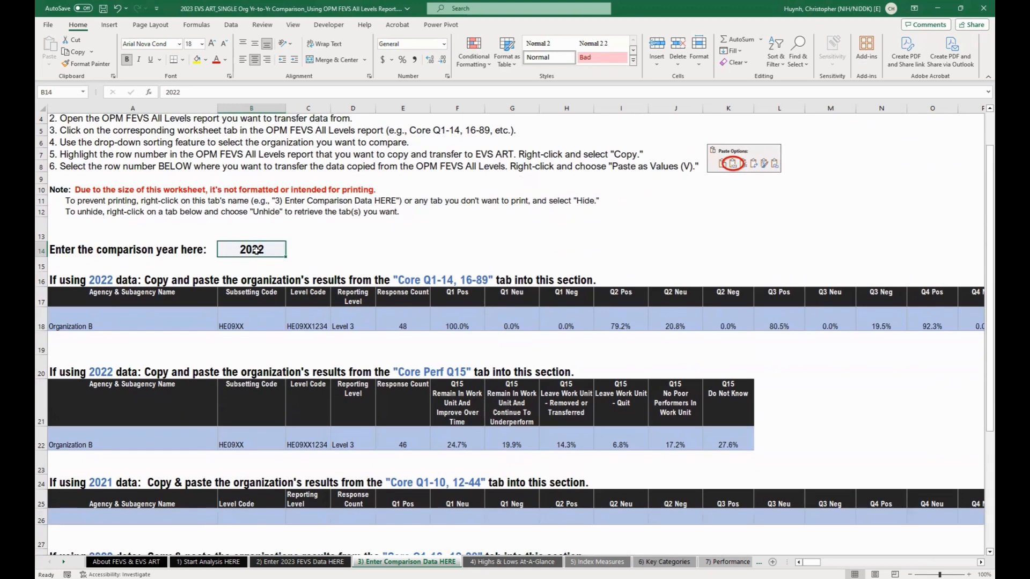
pyautogui.write('2020')
pyautogui.press('BackSpace')
pyautogui.press('BackSpace')
pyautogui.write('18')
pyautogui.press('Return')
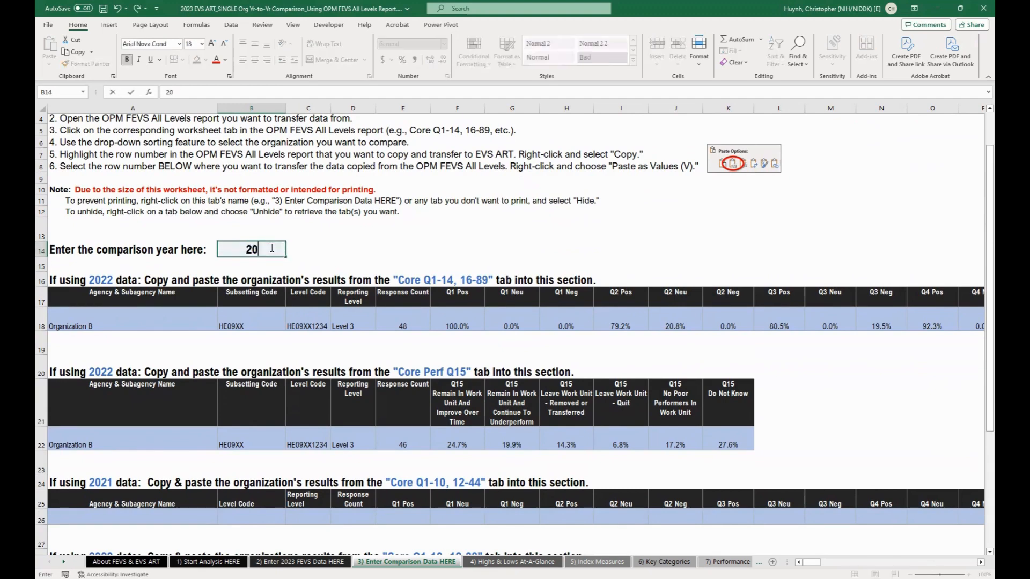
pyautogui.write('22')
pyautogui.press('Return')
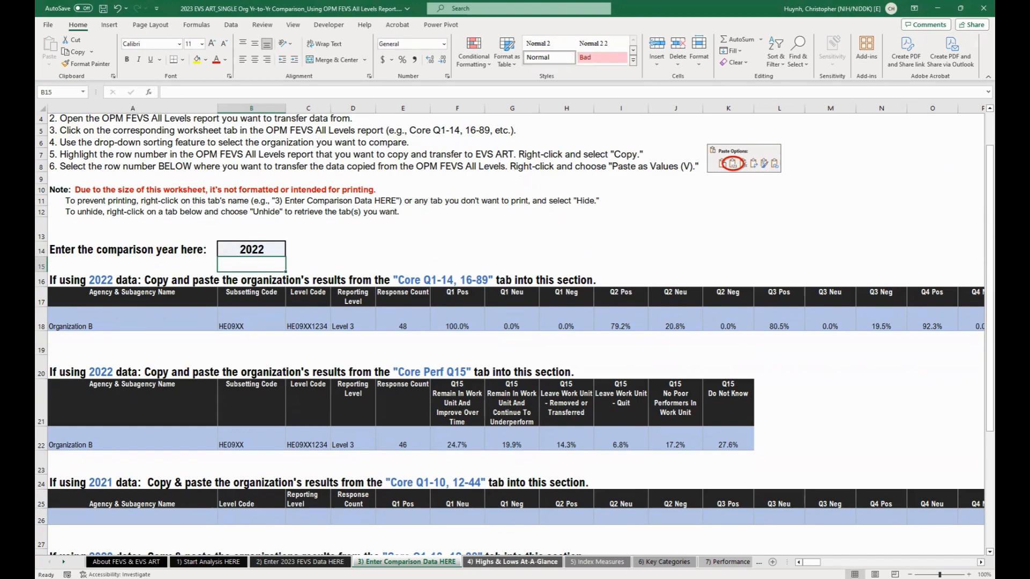
# - Review the highest and lowest positive, neutral and negative response charts on the Highs & Lows At-A-Glance sheet
pyautogui.click(512, 561)
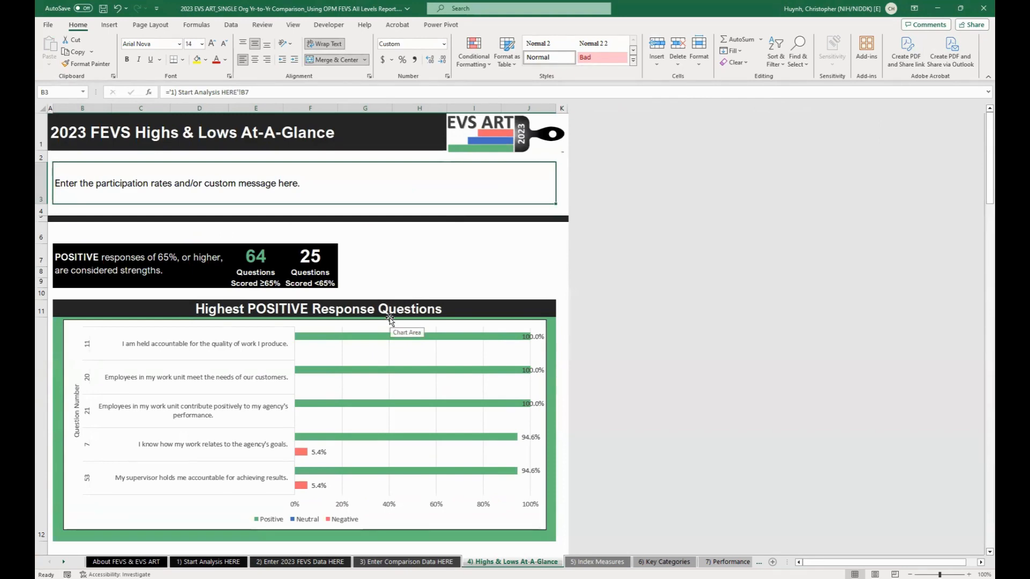
pyautogui.scroll(-1, 403, 281)
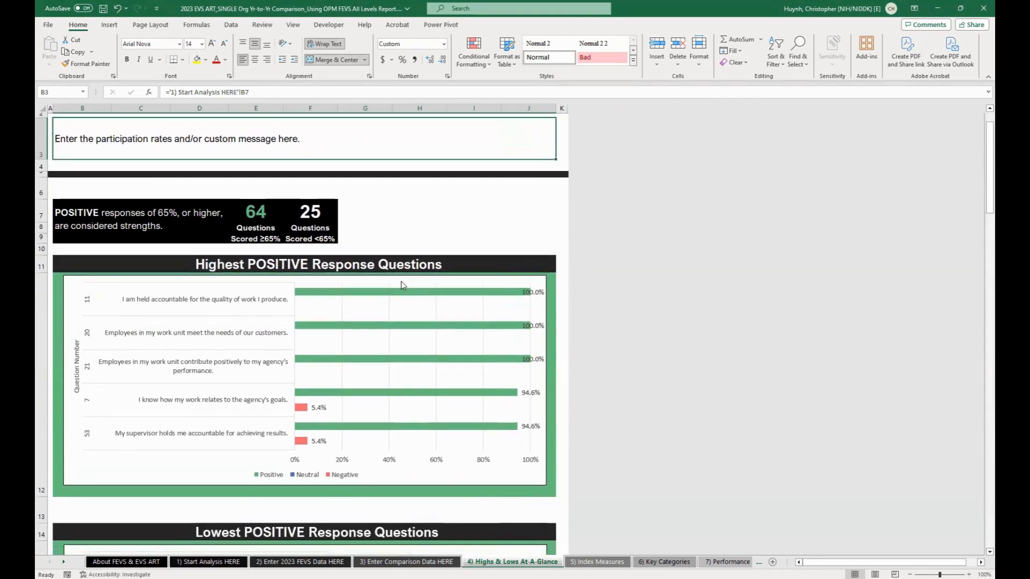
pyautogui.scroll(-3, 361, 413)
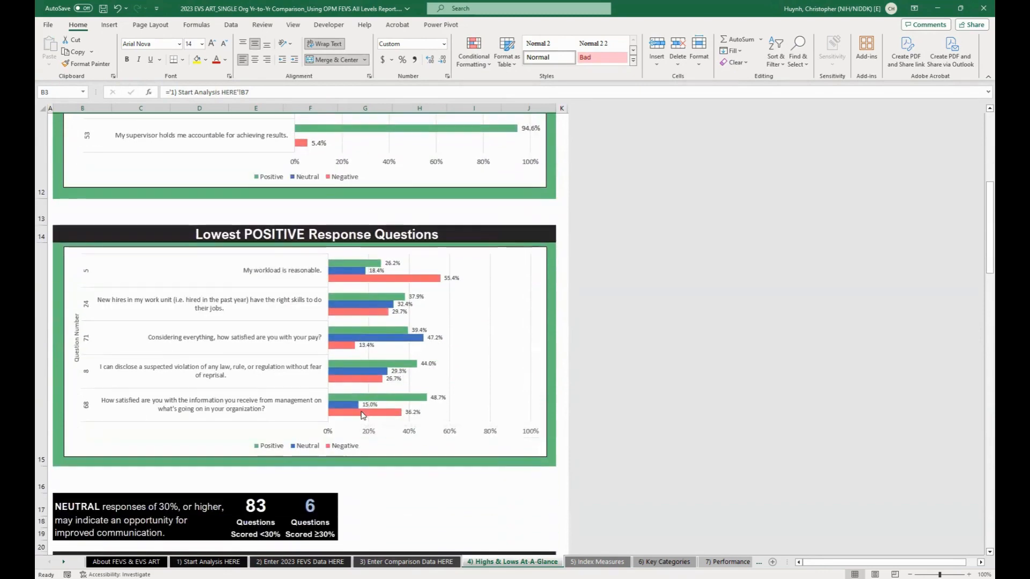
pyautogui.scroll(-2, 354, 375)
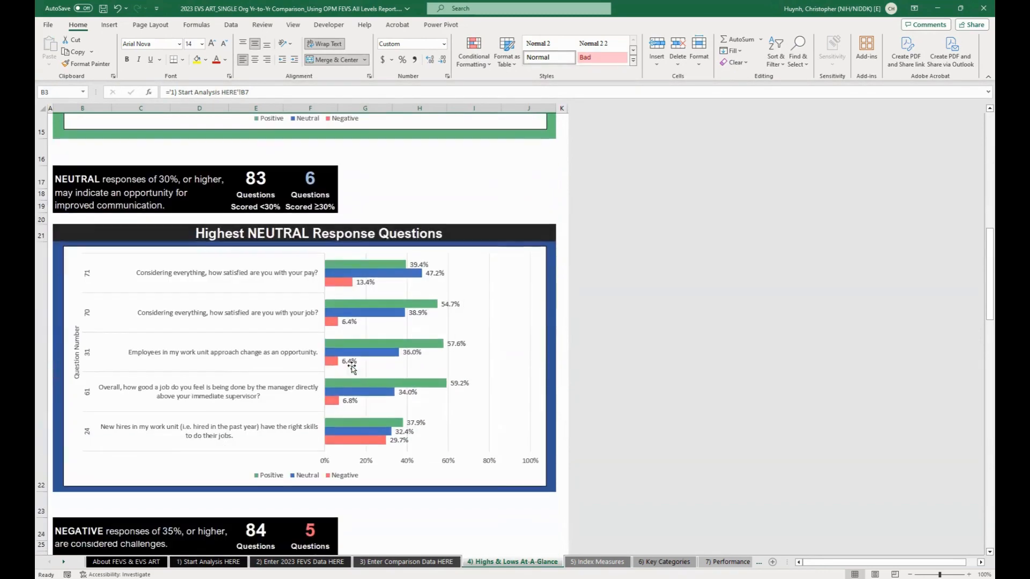
pyautogui.scroll(-1, 317, 405)
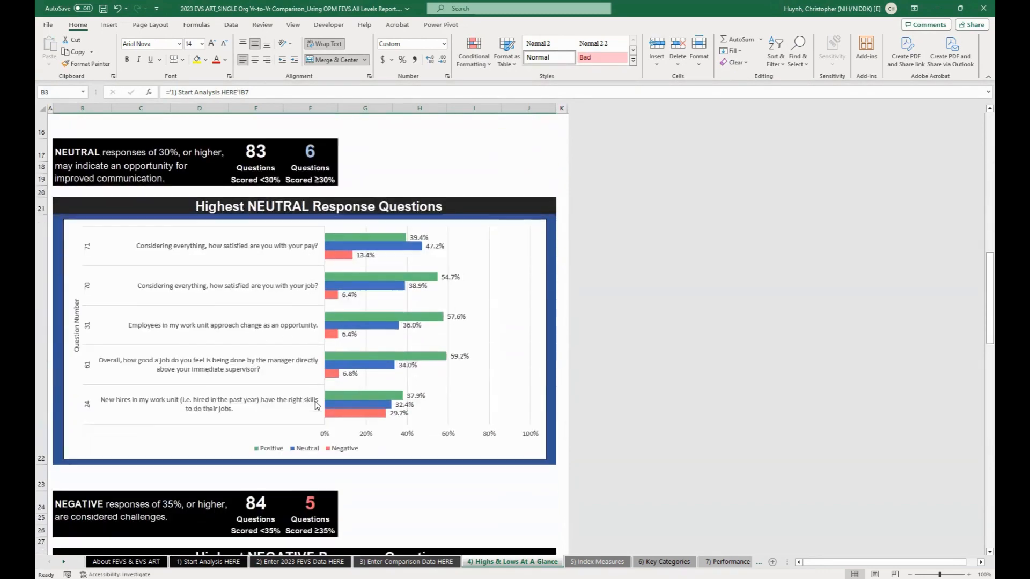
pyautogui.scroll(-3, 317, 405)
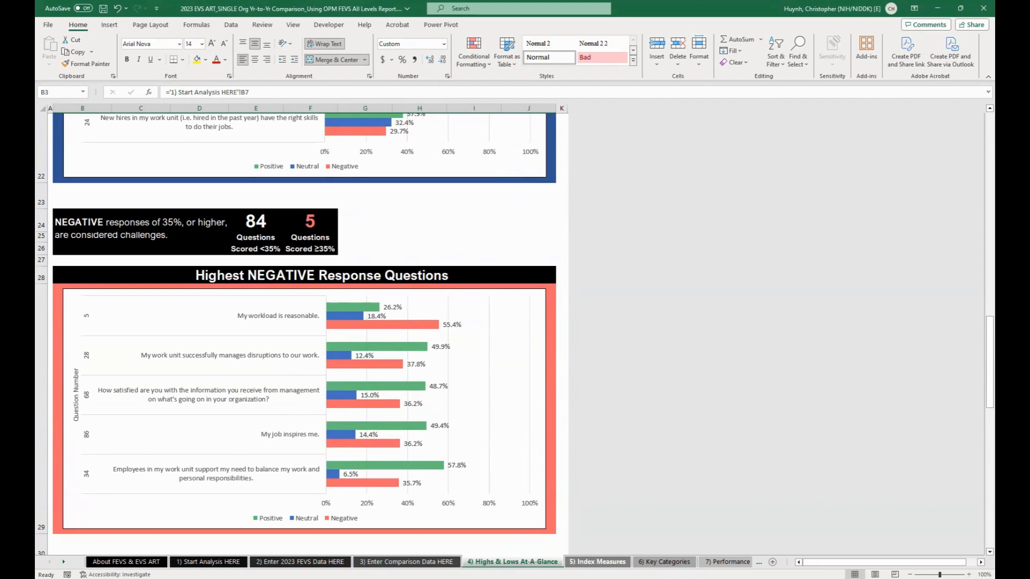
# - Examine the year-to-year summary table and conditional formatting keys on the Index Measures sheet
pyautogui.click(598, 562)
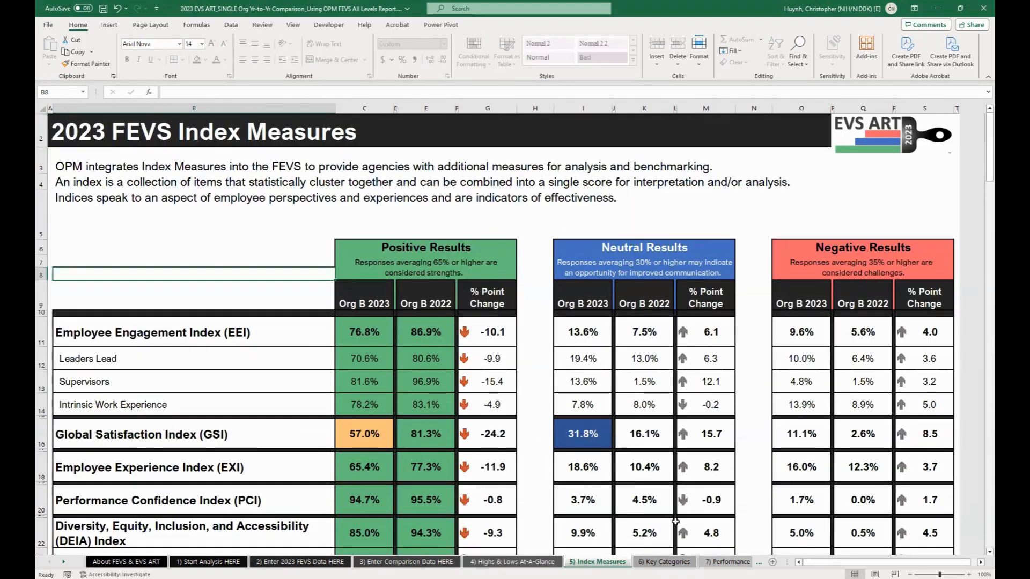
pyautogui.scroll(-1, 676, 521)
pyautogui.scroll(-1, 675, 521)
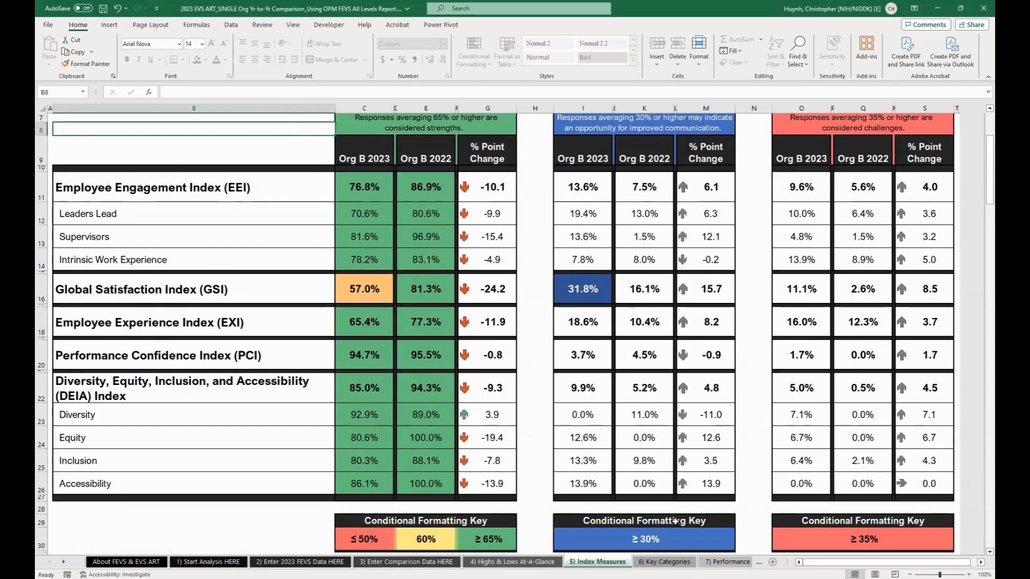
pyautogui.scroll(-1, 676, 521)
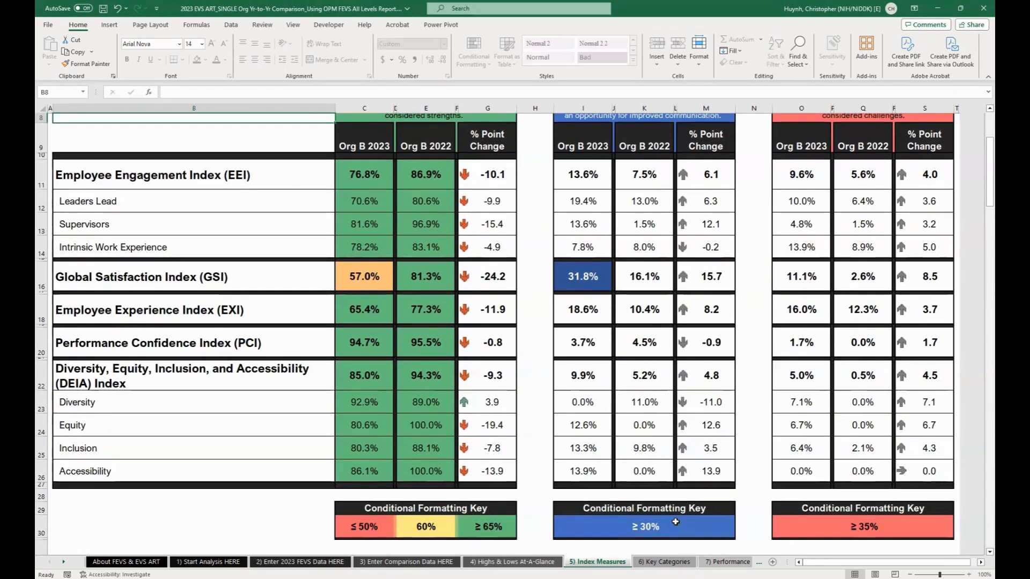
pyautogui.scroll(-1, 676, 521)
# - Review the Index Measure Deeper Dives, from the Employee Engagement Index through the DEIA Index's Accessibility questions
pyautogui.scroll(-6, 676, 521)
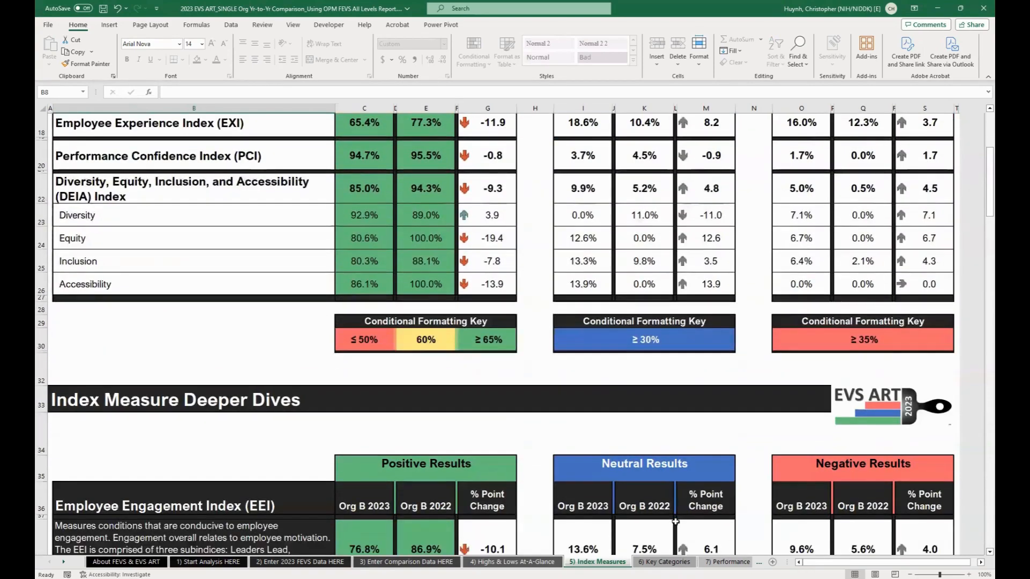
pyautogui.scroll(-7, 676, 522)
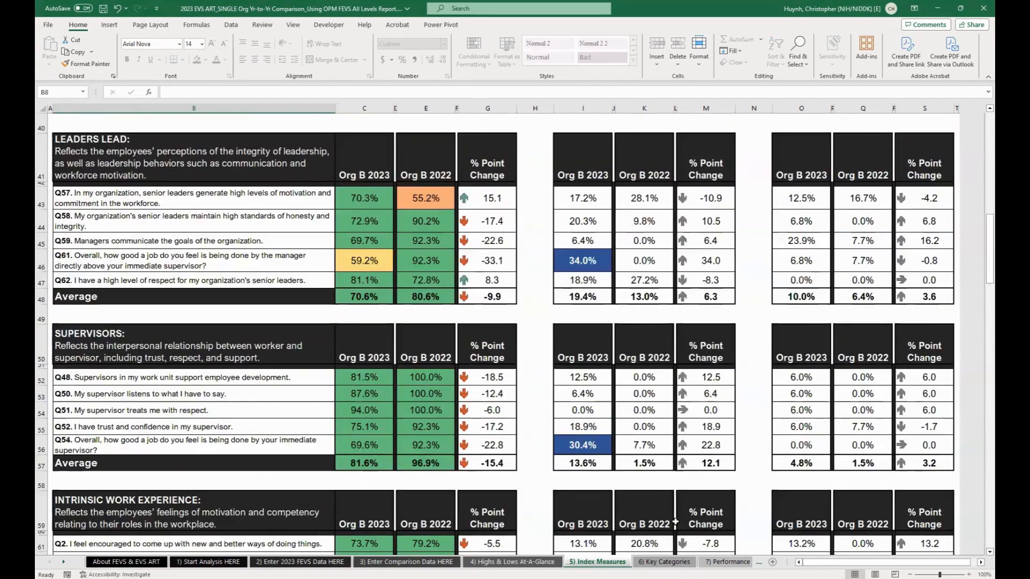
pyautogui.scroll(-6, 676, 521)
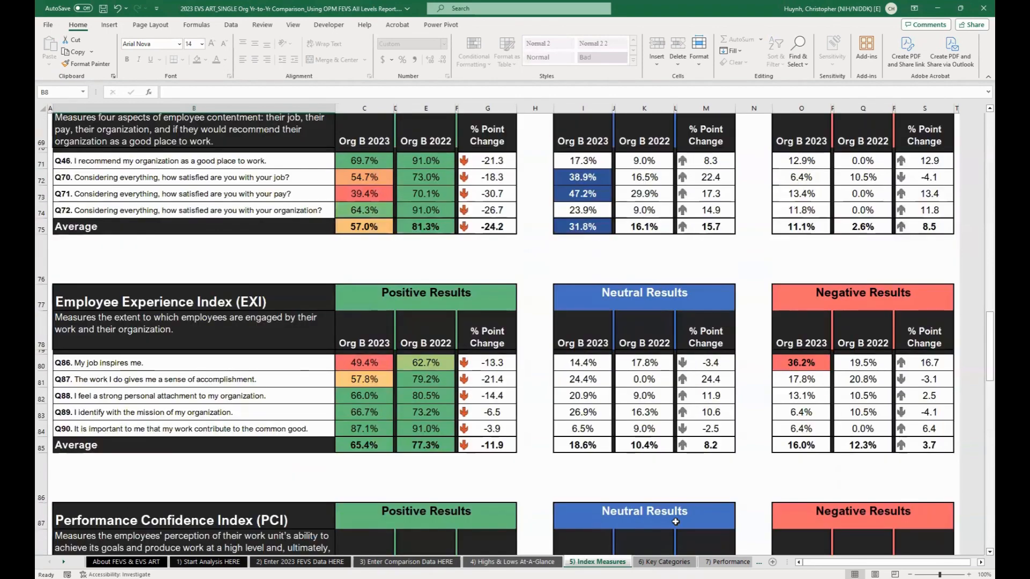
pyautogui.scroll(-2, 675, 521)
pyautogui.scroll(-8, 675, 522)
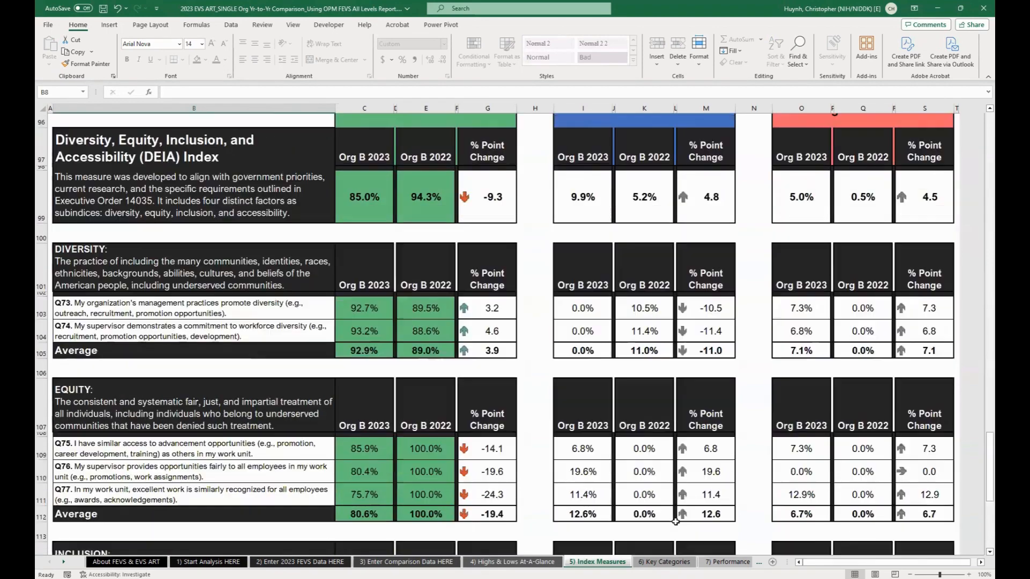
pyautogui.scroll(-2, 676, 521)
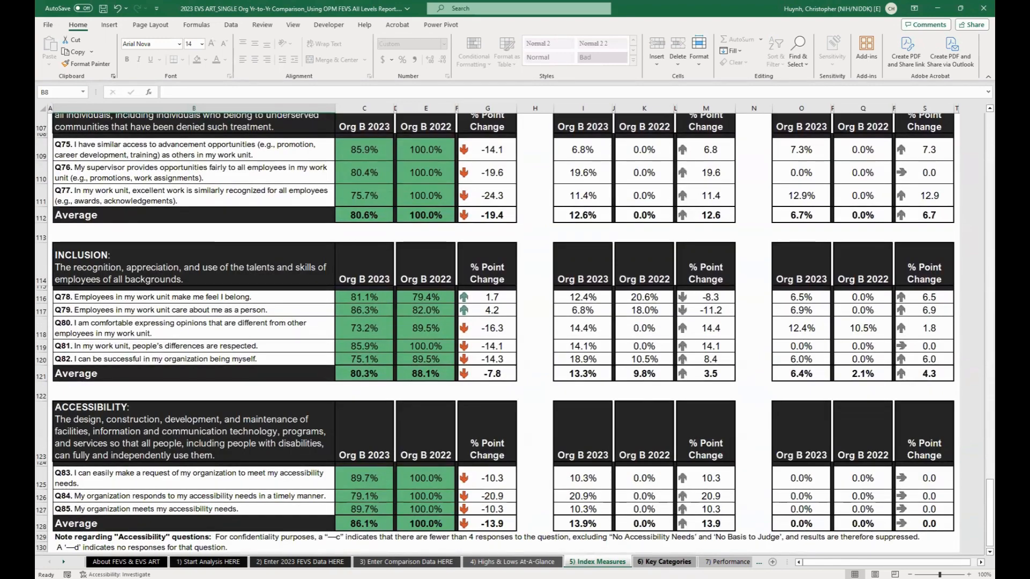
# - Review the Key Categories sheet from the category summary through the My Work Experience, My Work Unit and My Organization questions
pyautogui.hotkey('ctrl', 'pagedown')
pyautogui.scroll(-4, 615, 468)
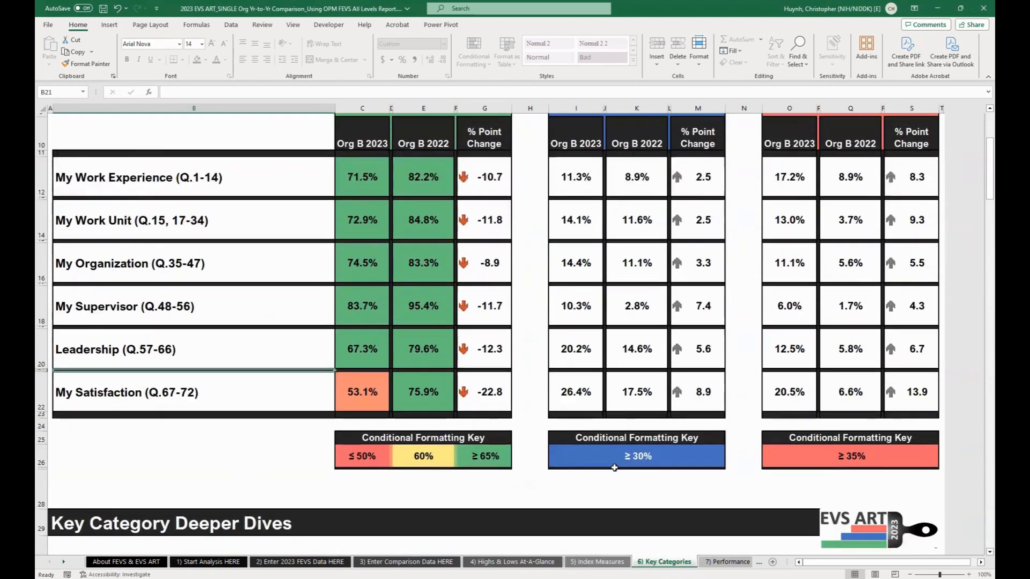
pyautogui.scroll(-8, 615, 468)
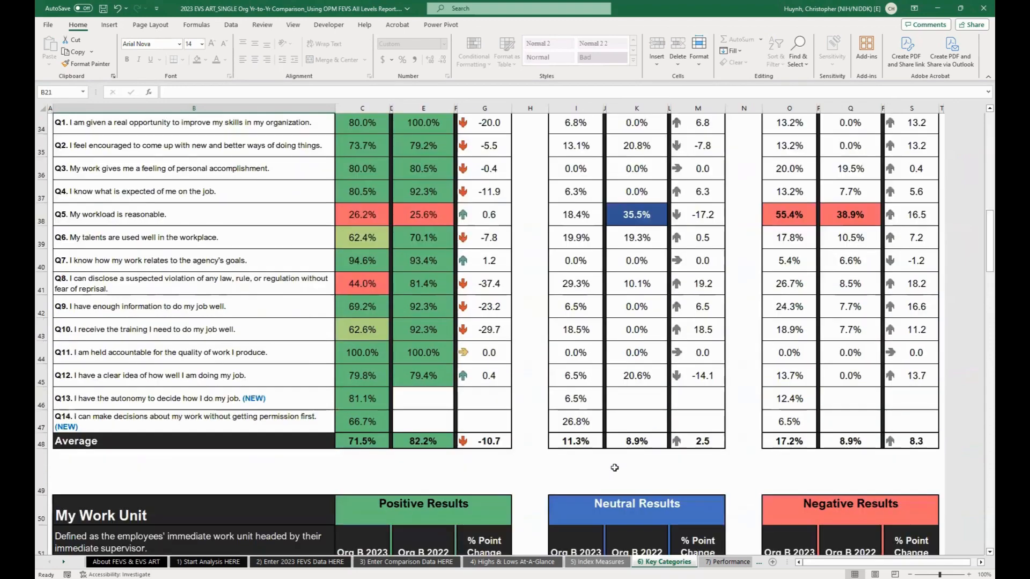
pyautogui.scroll(-8, 615, 468)
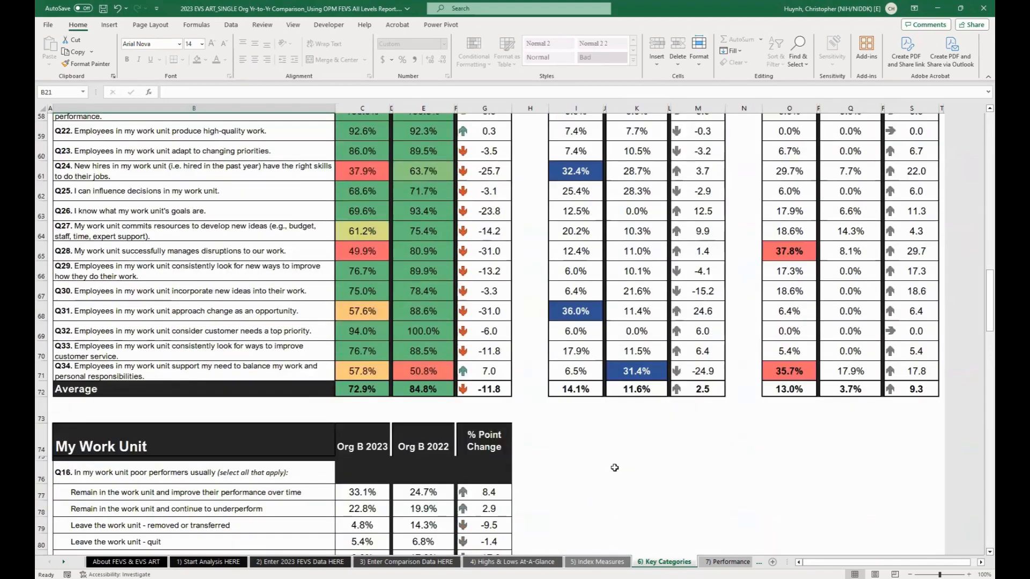
pyautogui.scroll(-10, 615, 468)
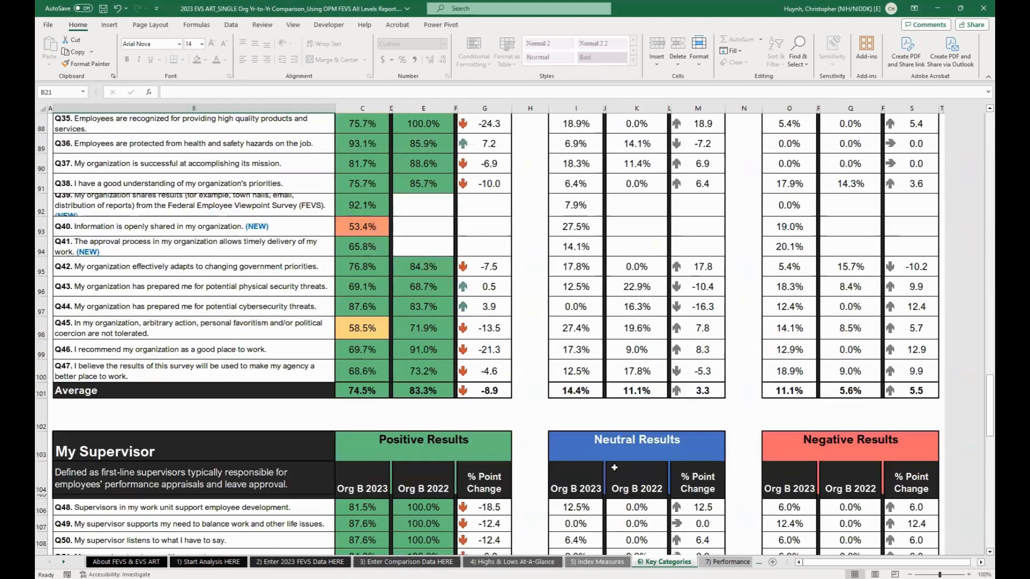
# - Inspect the Org B 2022 positive and neutral cells for the new questions Q39 to Q41 under My Organization
pyautogui.scroll(1, 551, 376)
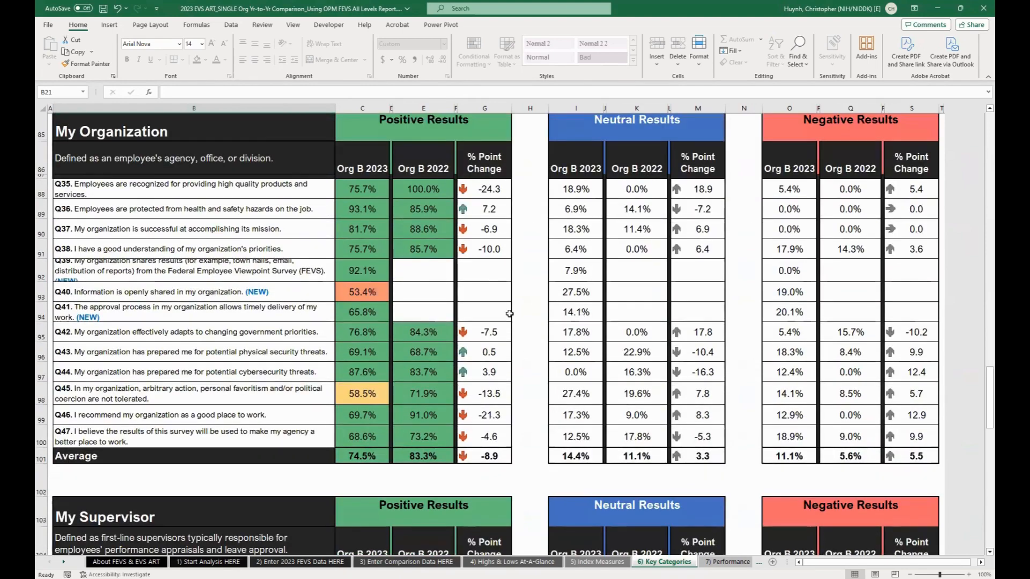
pyautogui.click(435, 268)
pyautogui.click(433, 294)
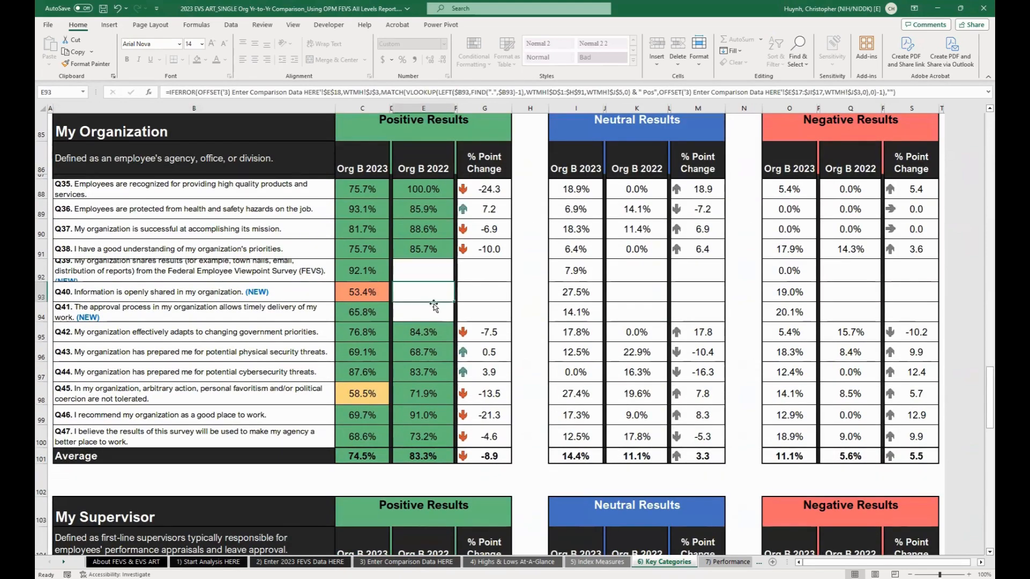
pyautogui.click(431, 271)
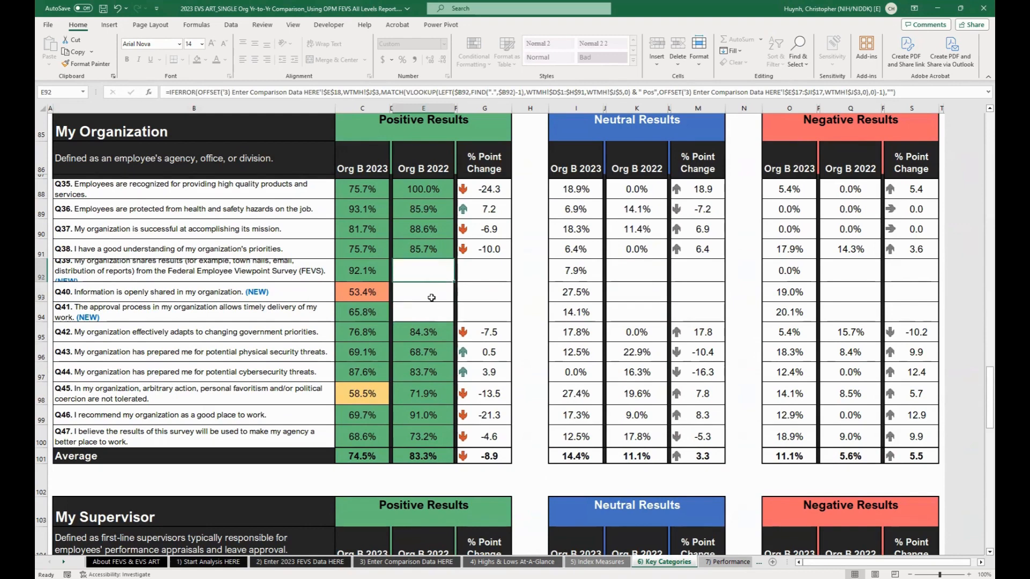
pyautogui.click(432, 298)
pyautogui.click(431, 314)
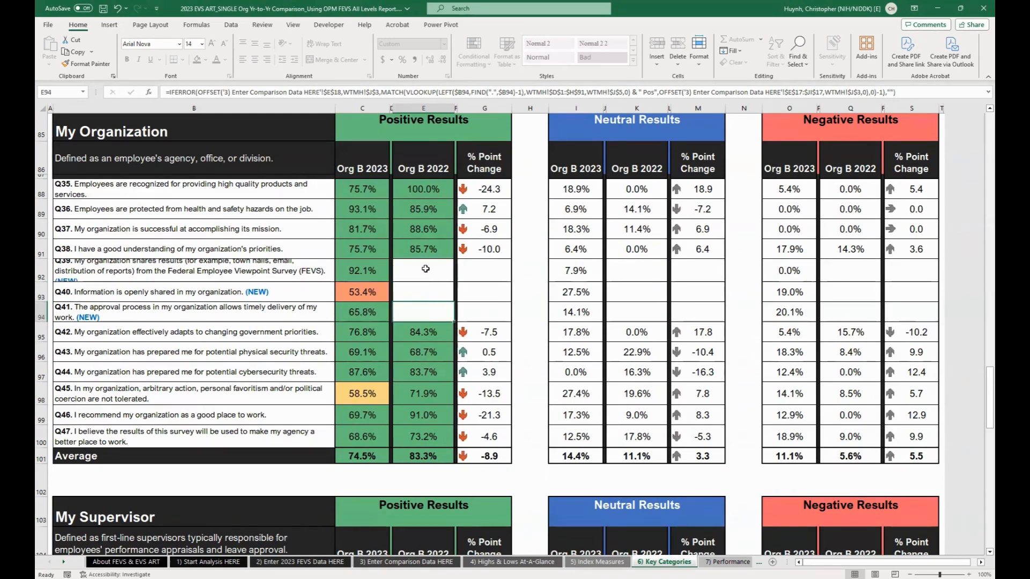
pyautogui.click(426, 268)
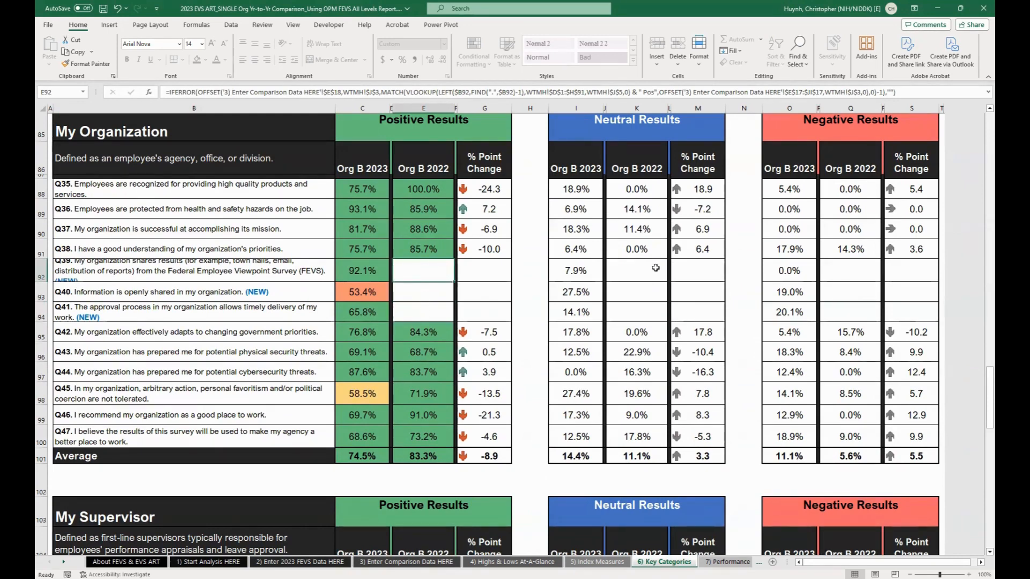
pyautogui.click(655, 267)
pyautogui.click(646, 292)
pyautogui.click(420, 272)
pyautogui.click(417, 297)
# - Review the My Supervisor, Leadership and My Satisfaction results on the Key Categories sheet
pyautogui.scroll(-1, 428, 333)
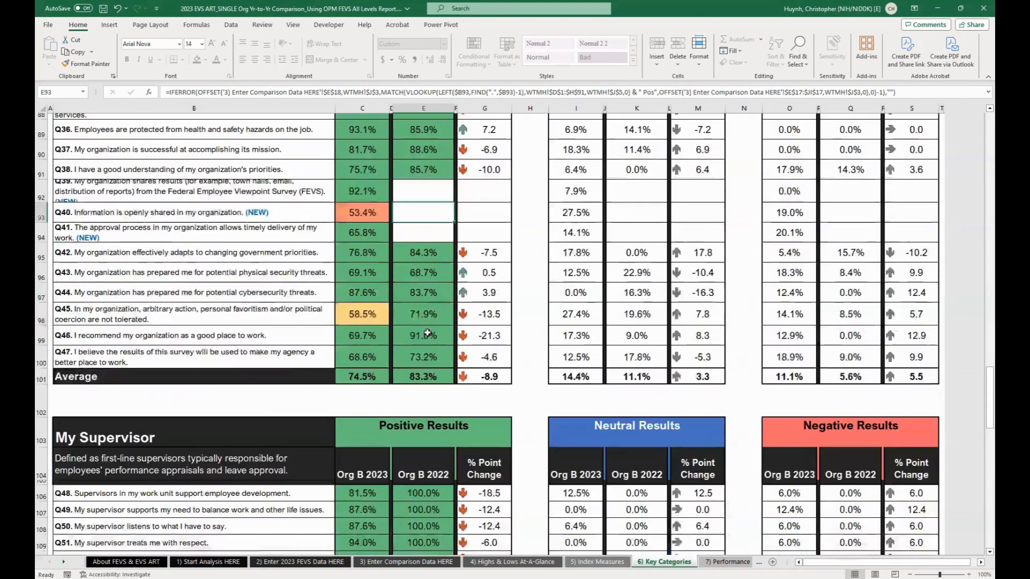
pyautogui.scroll(-10, 428, 333)
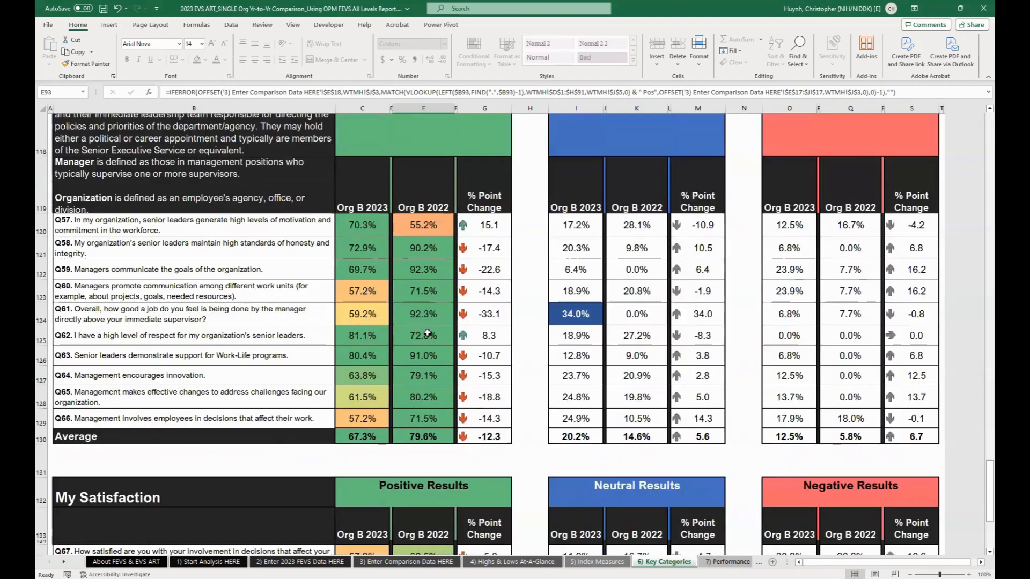
pyautogui.scroll(-3, 428, 332)
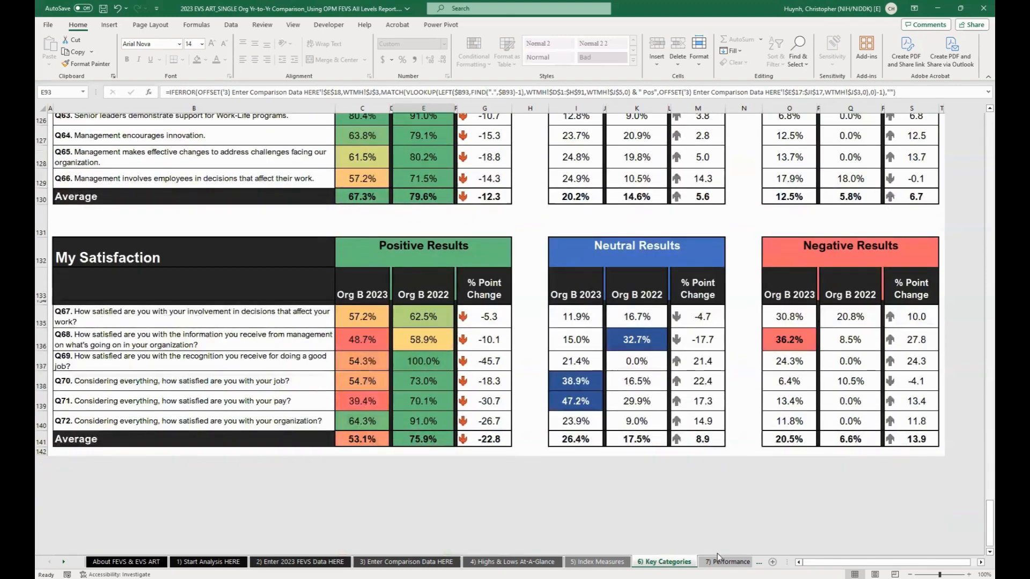
# - Review the Performance Dimensions sheet from the agile results through the Employee-Focused dimensions
pyautogui.click(724, 563)
pyautogui.scroll(-9, 546, 406)
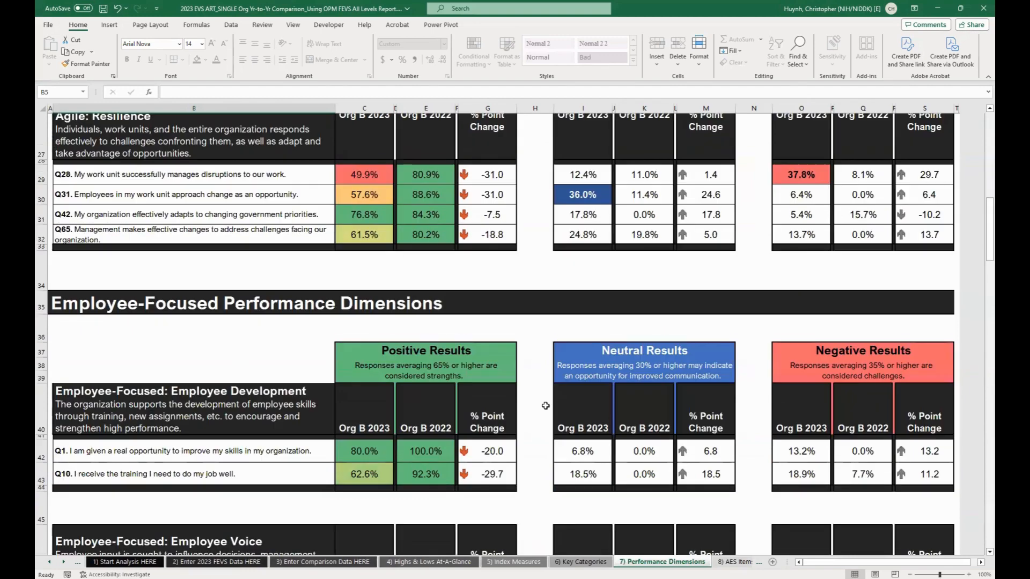
pyautogui.scroll(-2, 546, 406)
pyautogui.scroll(-1, 546, 406)
pyautogui.scroll(-1, 546, 406)
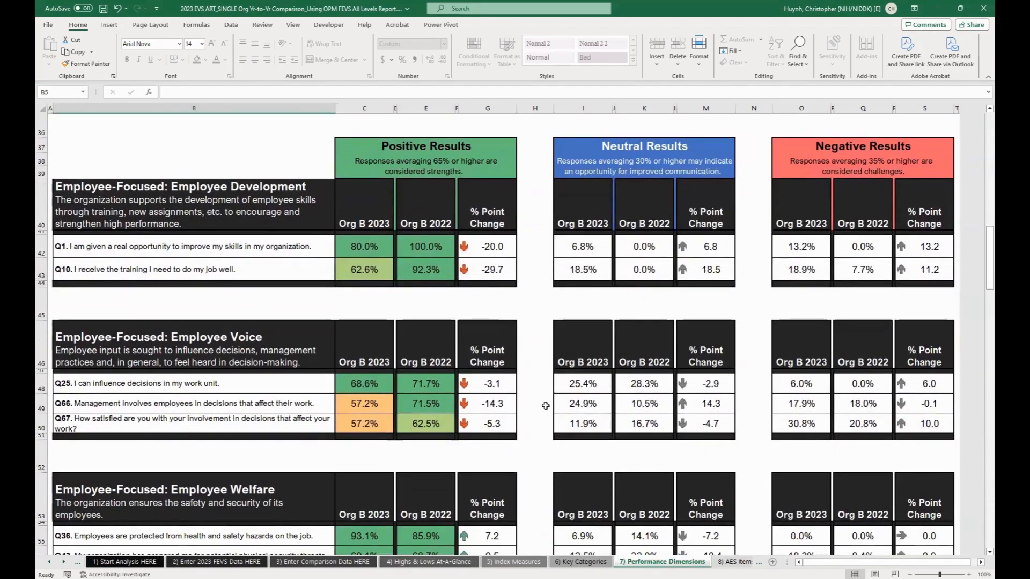
pyautogui.scroll(-1, 545, 406)
pyautogui.scroll(-3, 545, 406)
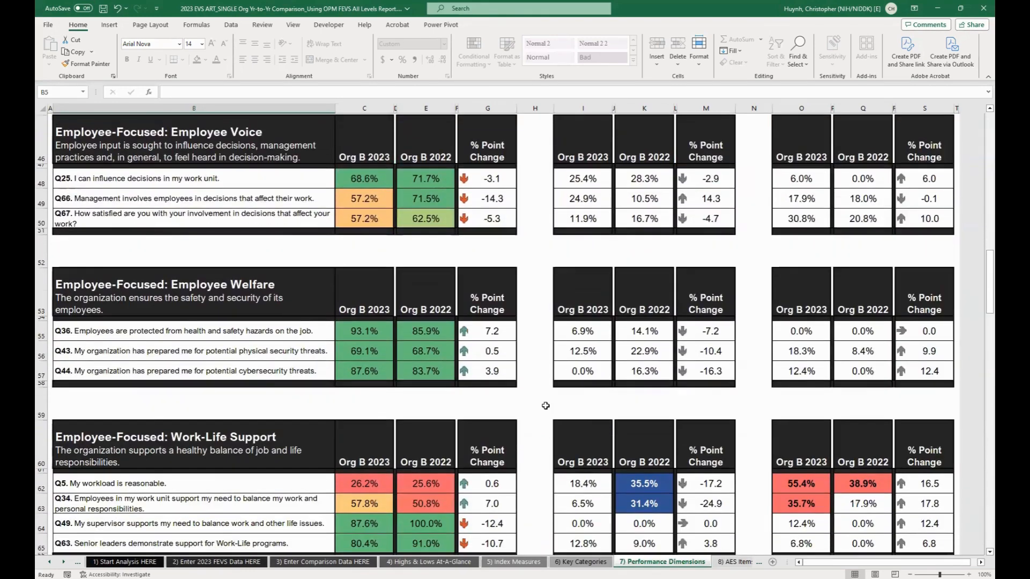
# - Inspect Q5's 2022 neutral and 2023 negative cells under Work-Life Support, and review the Foundations Performance Dimensions
pyautogui.click(648, 409)
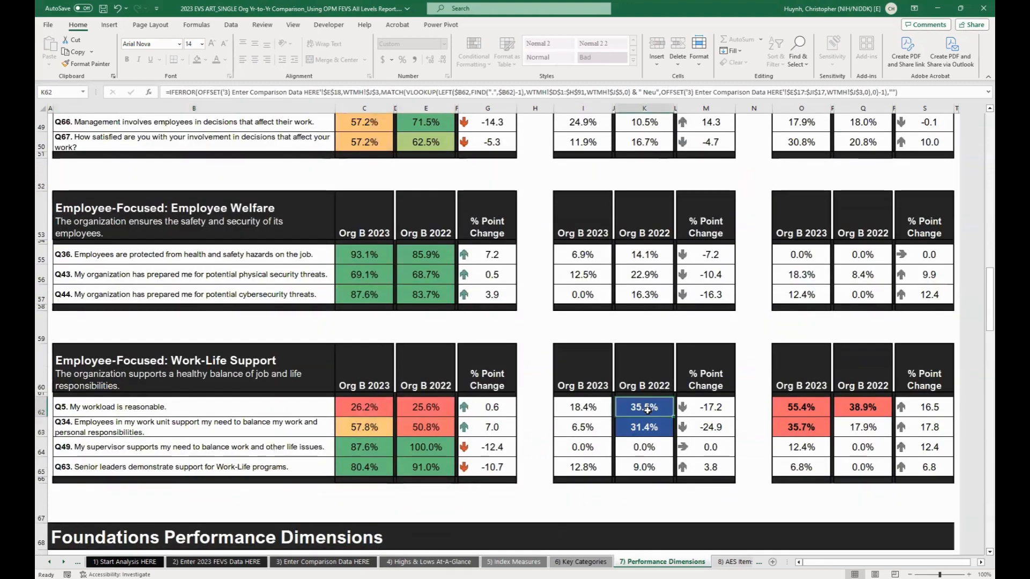
pyautogui.click(813, 406)
pyautogui.scroll(-1, 577, 409)
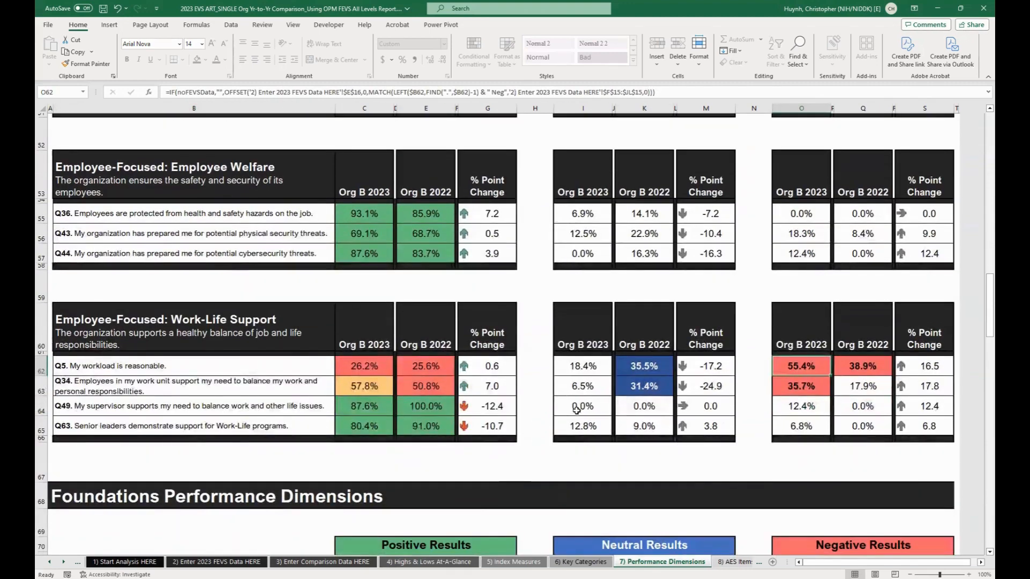
pyautogui.scroll(-1, 576, 410)
pyautogui.scroll(-1, 576, 411)
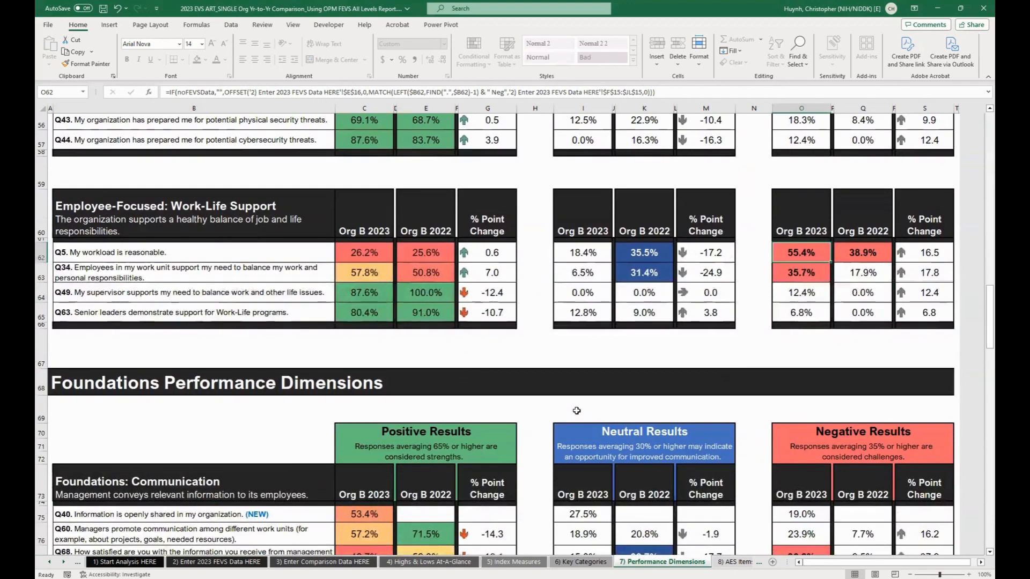
pyautogui.scroll(-1, 576, 410)
pyautogui.scroll(-3, 577, 410)
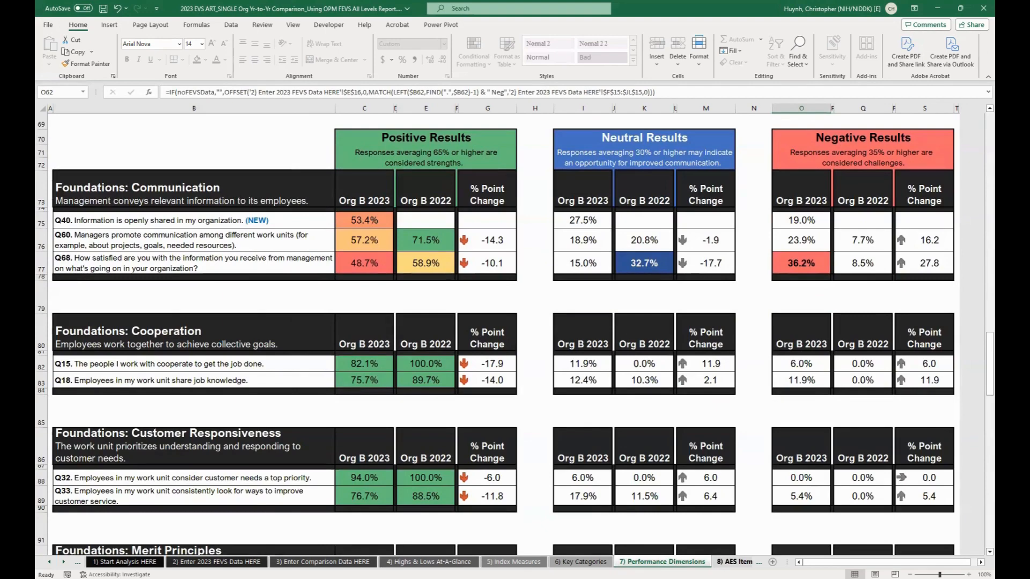
# - View the Annual Employee Survey results from the start of the AES Items sheet
pyautogui.hotkey('ctrl', 'pagedown')
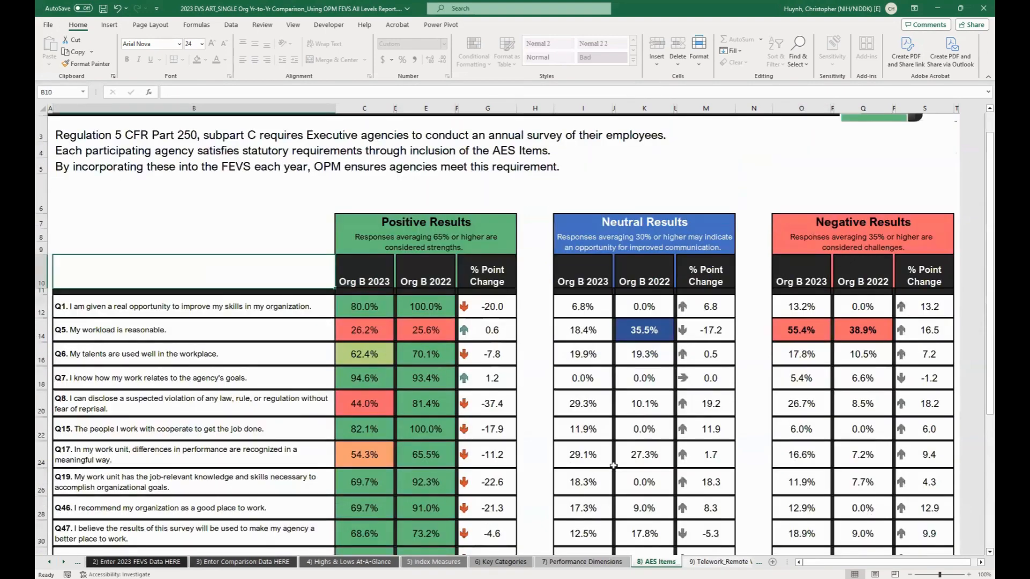
pyautogui.scroll(1, 613, 466)
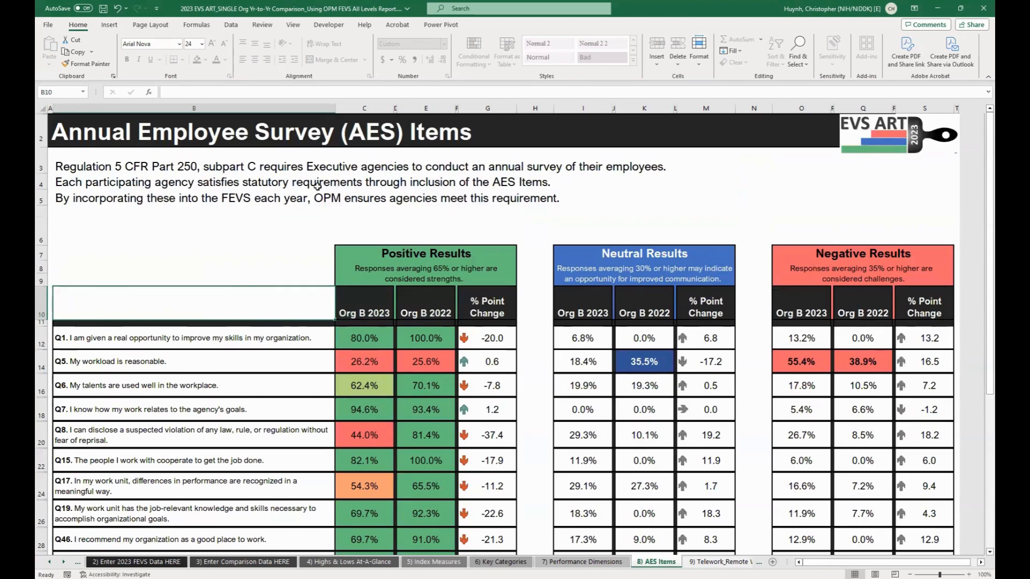
# - Review the remaining AES Items results and the Q91 and Q91A results on the Telework_Remote Work sheet
pyautogui.scroll(-3, 318, 187)
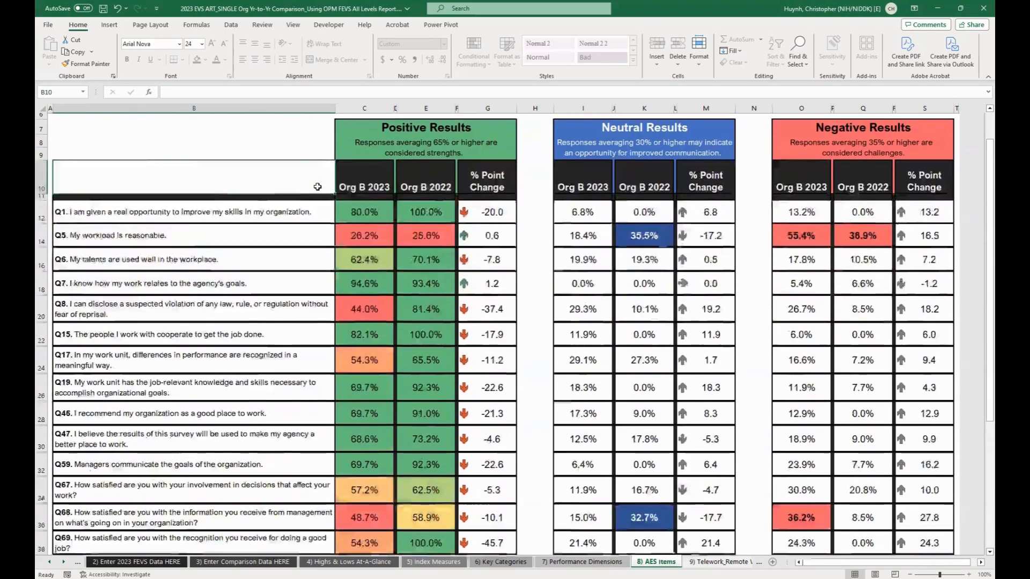
pyautogui.scroll(-2, 318, 186)
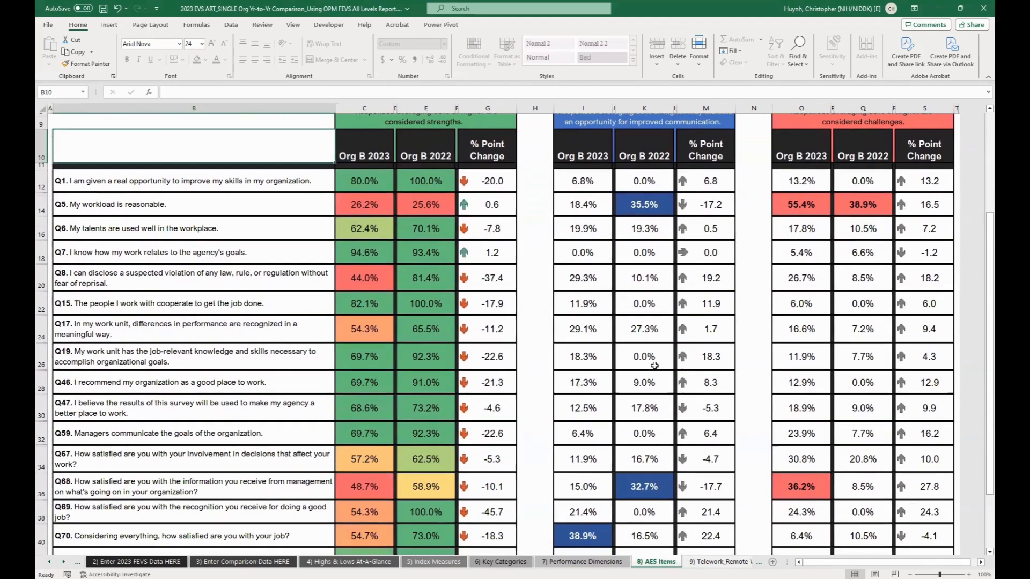
pyautogui.click(719, 562)
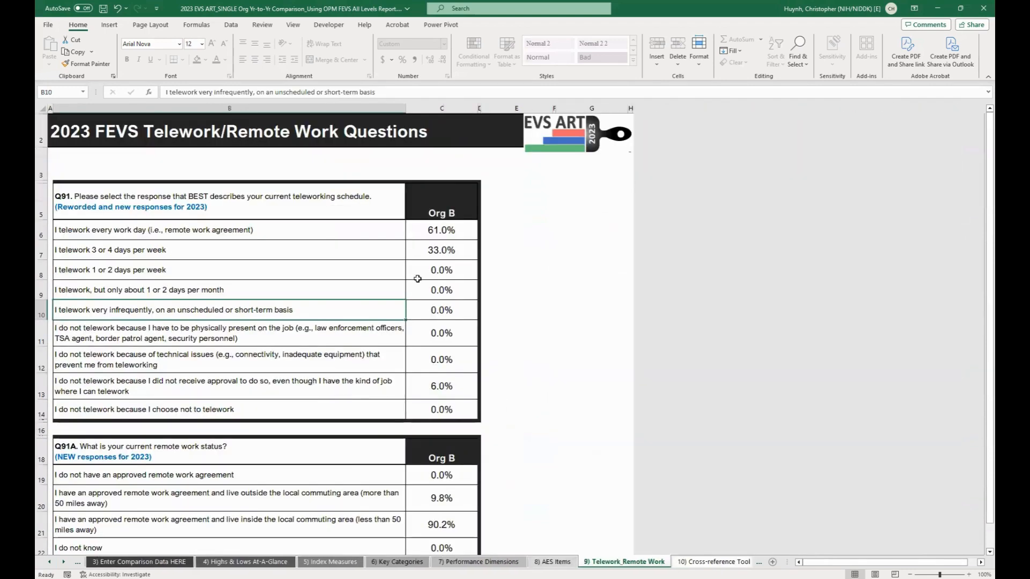
pyautogui.scroll(-1, 418, 278)
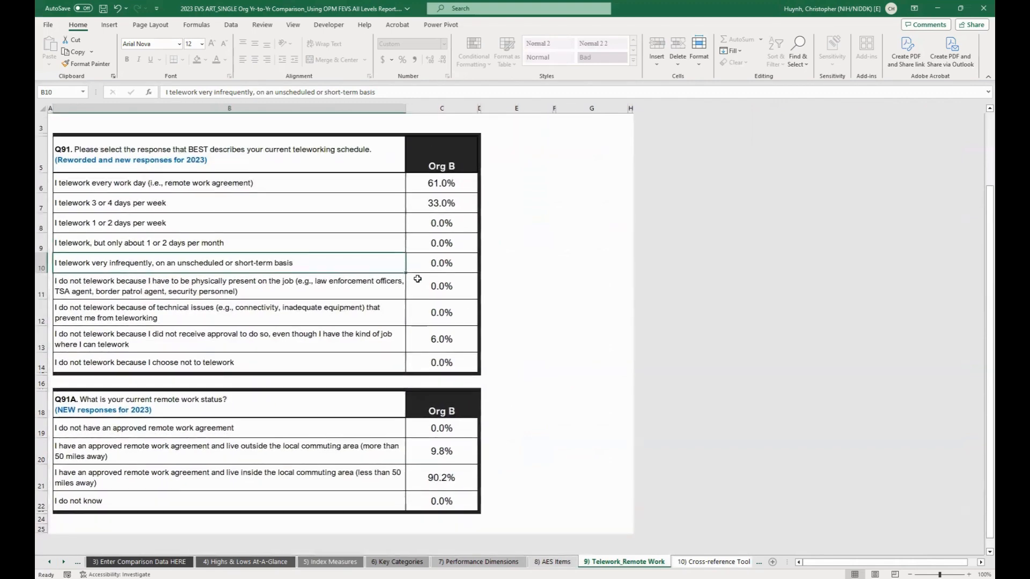
# - Review the question scores and focus areas listed on the Cross-reference Tool sheet
pyautogui.click(706, 561)
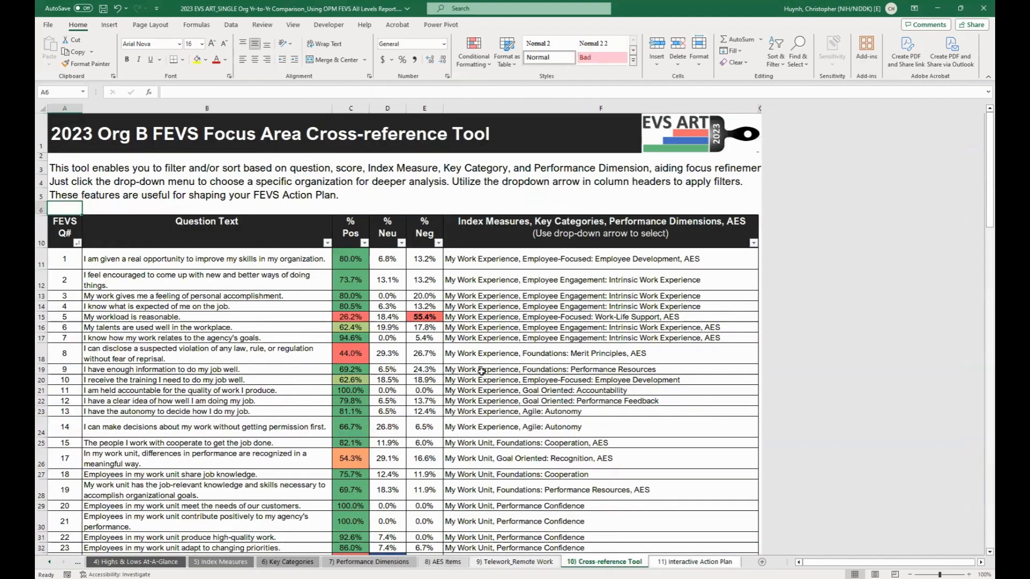
pyautogui.scroll(-1, 264, 270)
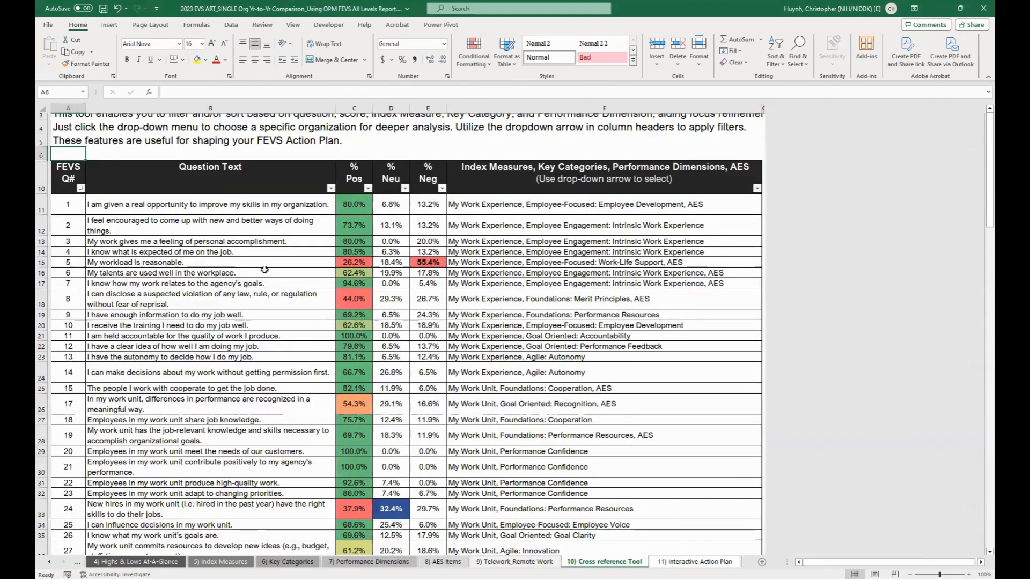
pyautogui.scroll(-4, 265, 270)
pyautogui.scroll(5, 265, 270)
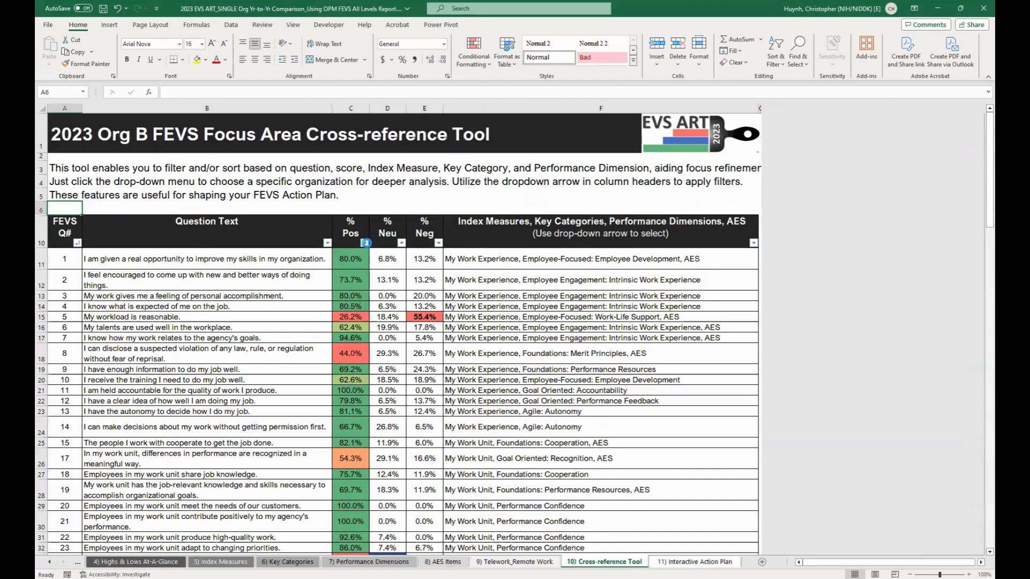
# - Inspect the sort and filter options of the % Pos and Index Measures, Key Categories, Performance Dimensions, AES columns without applying any
pyautogui.click(365, 244)
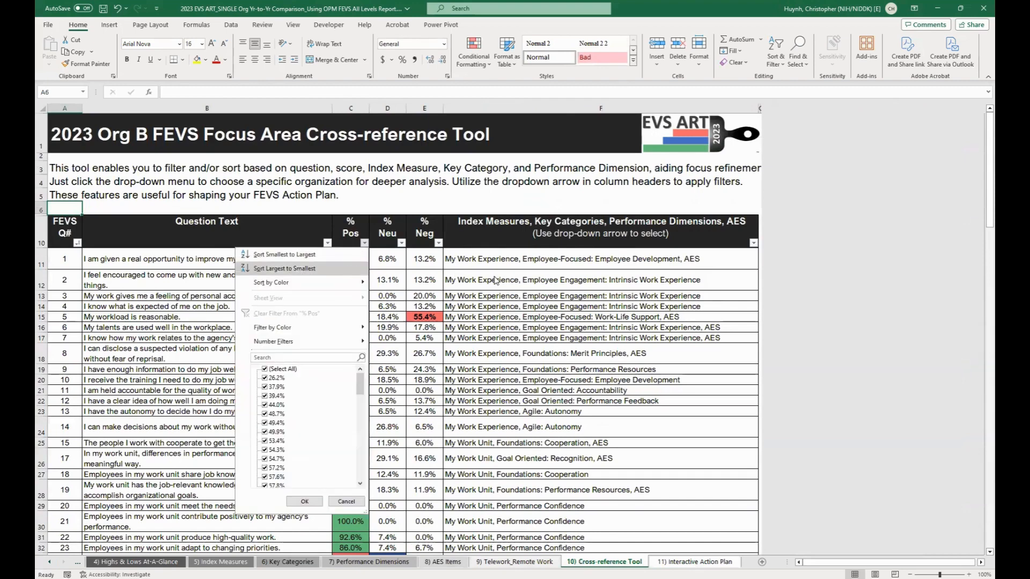
pyautogui.click(753, 245)
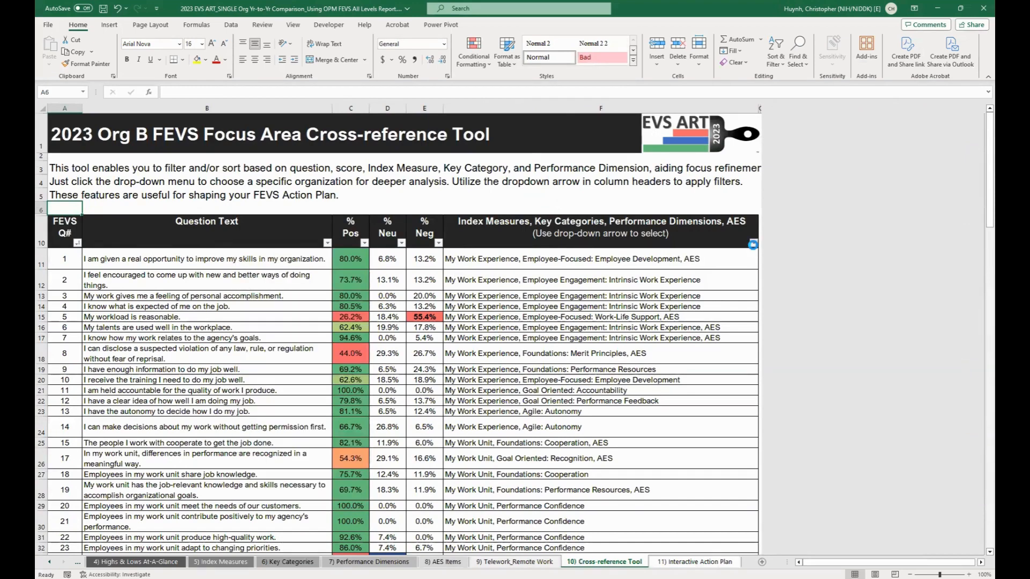
pyautogui.click(753, 246)
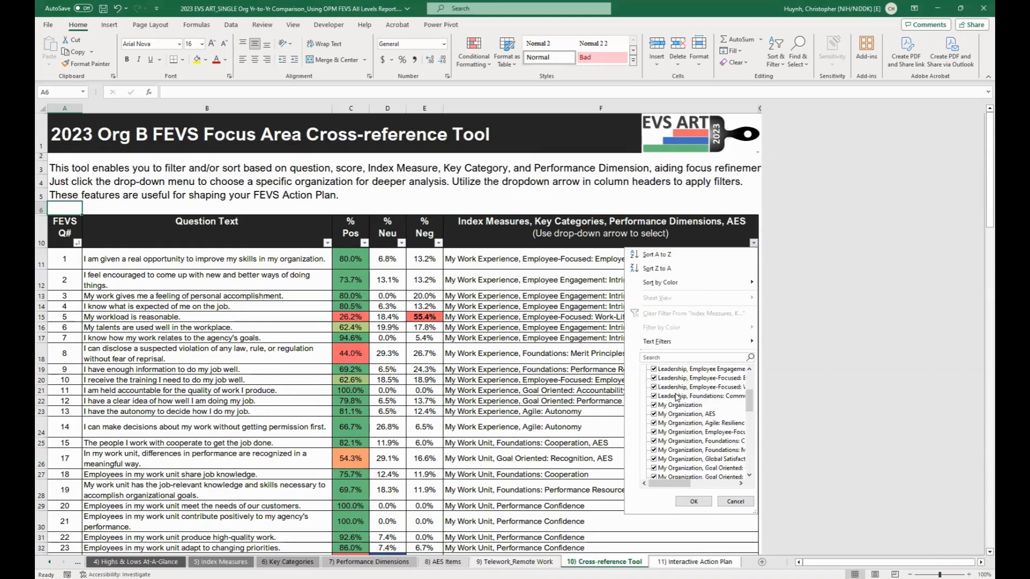
pyautogui.scroll(-5, 676, 397)
pyautogui.scroll(-4, 676, 397)
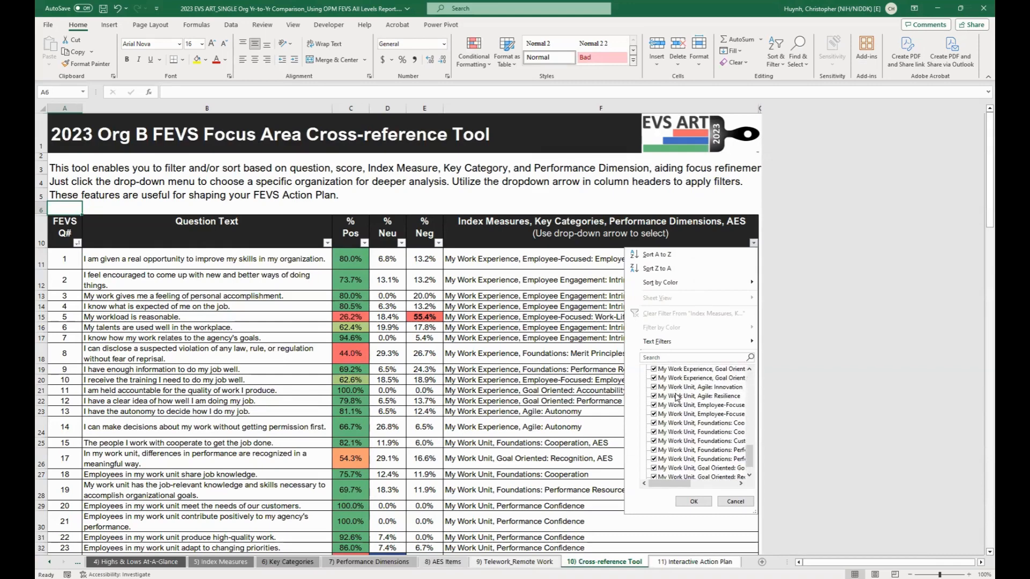
pyautogui.scroll(6, 676, 397)
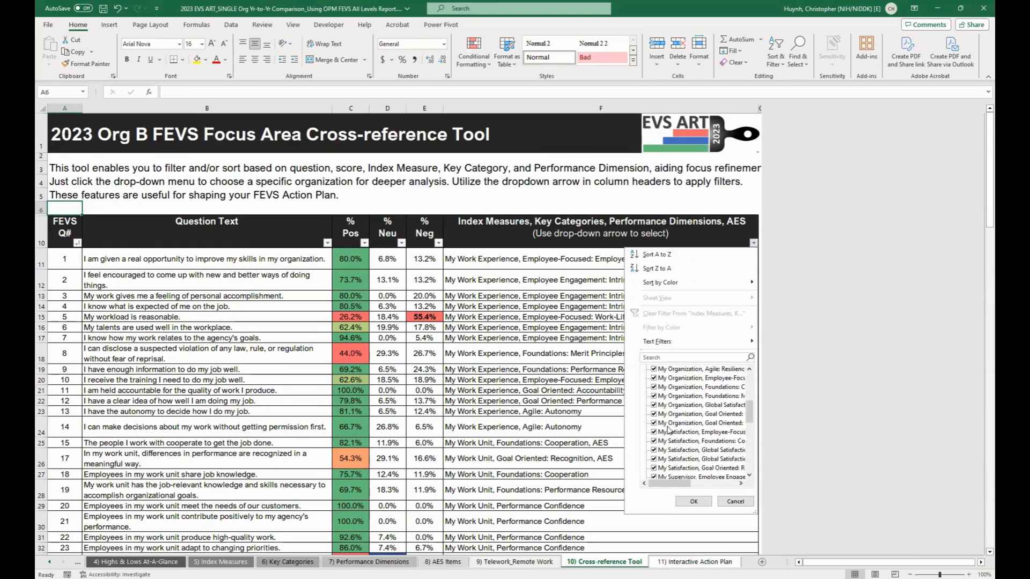
pyautogui.click(608, 522)
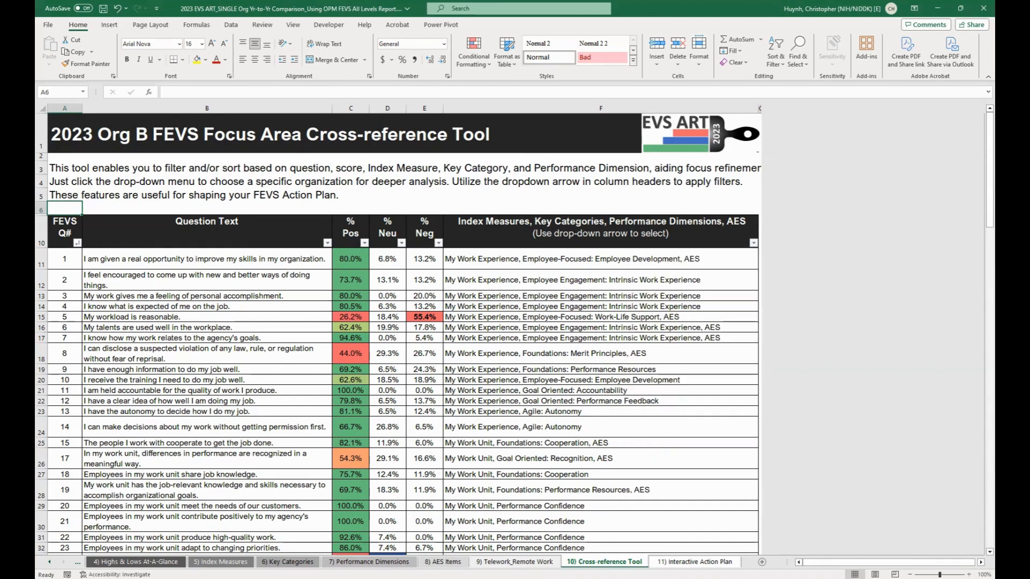
# - Choose question 3 for the first row of the Interactive Action Plan sheet
pyautogui.click(695, 561)
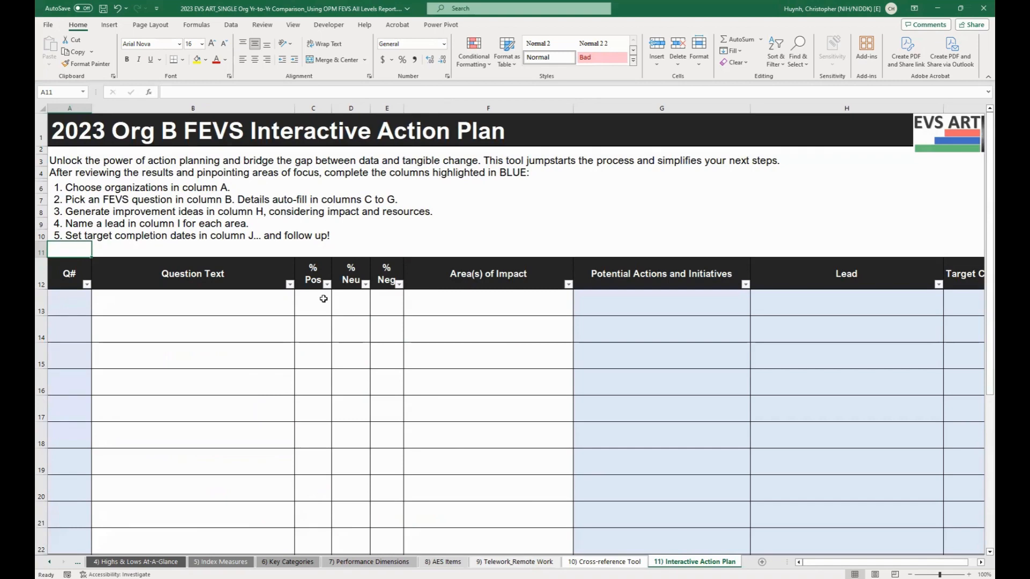
pyautogui.click(78, 307)
pyautogui.click(97, 311)
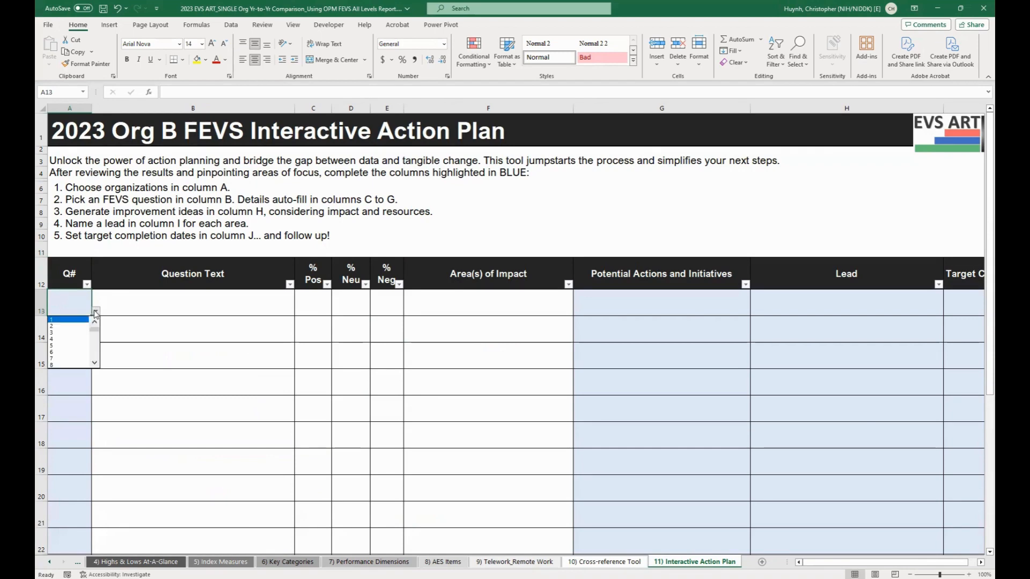
pyautogui.click(81, 333)
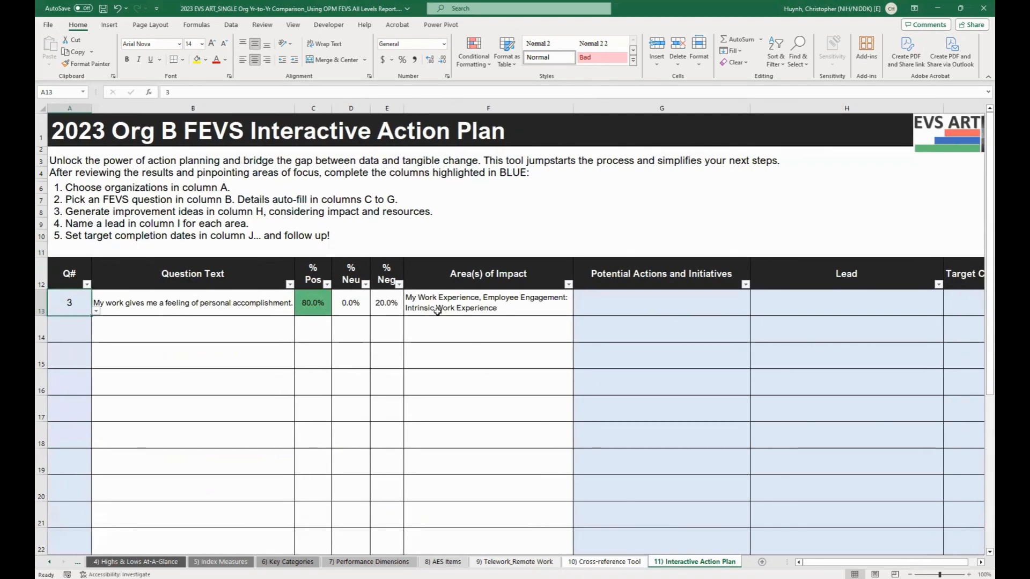
# - Inspect the Potential Actions and Initiatives, Lead and Target Completion cells in the action plan's first row
pyautogui.hscroll(3, 573, 316)
pyautogui.click(573, 317)
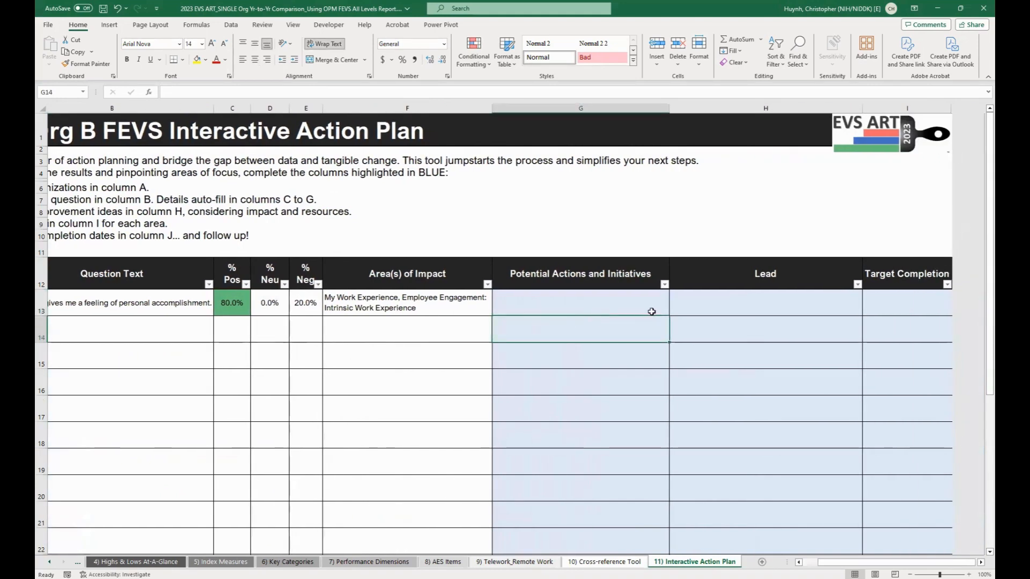
pyautogui.click(719, 305)
pyautogui.click(899, 304)
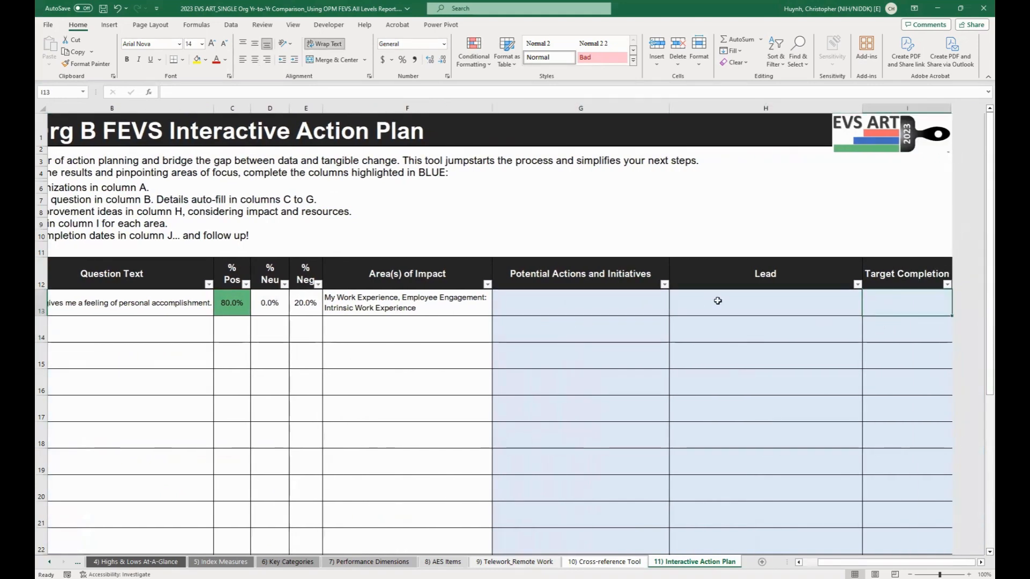
pyautogui.click(621, 297)
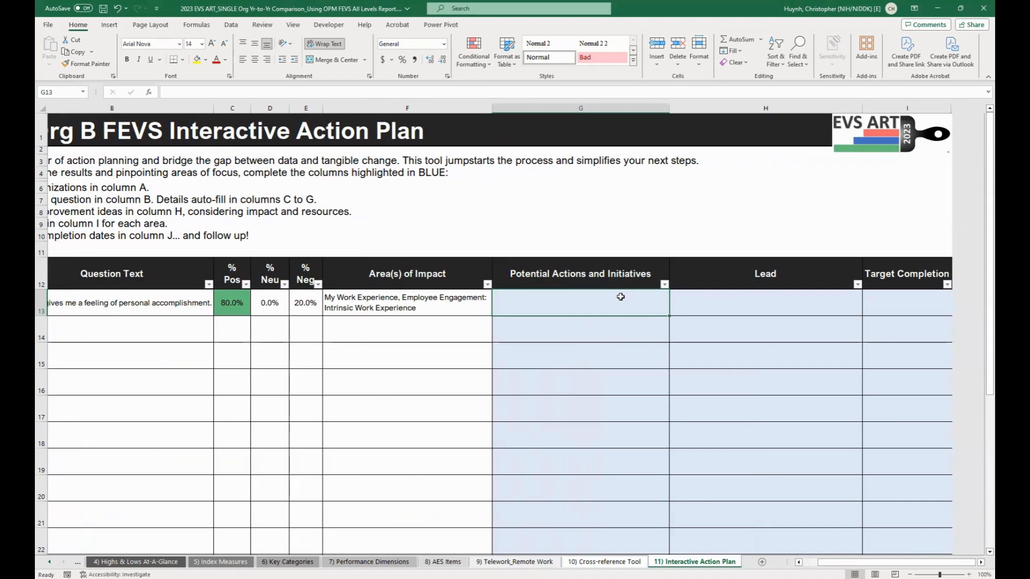
pyautogui.click(731, 308)
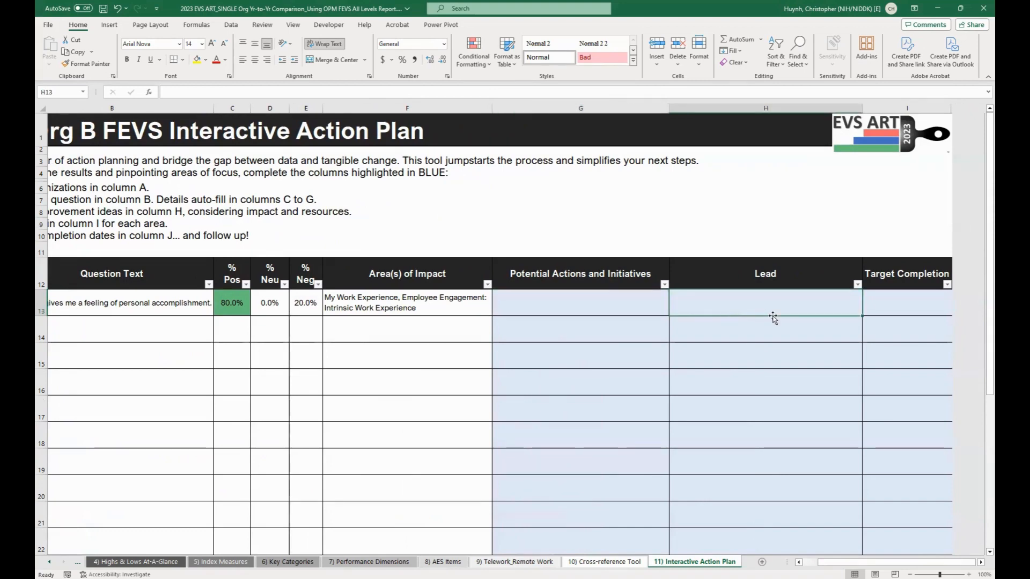
pyautogui.click(881, 314)
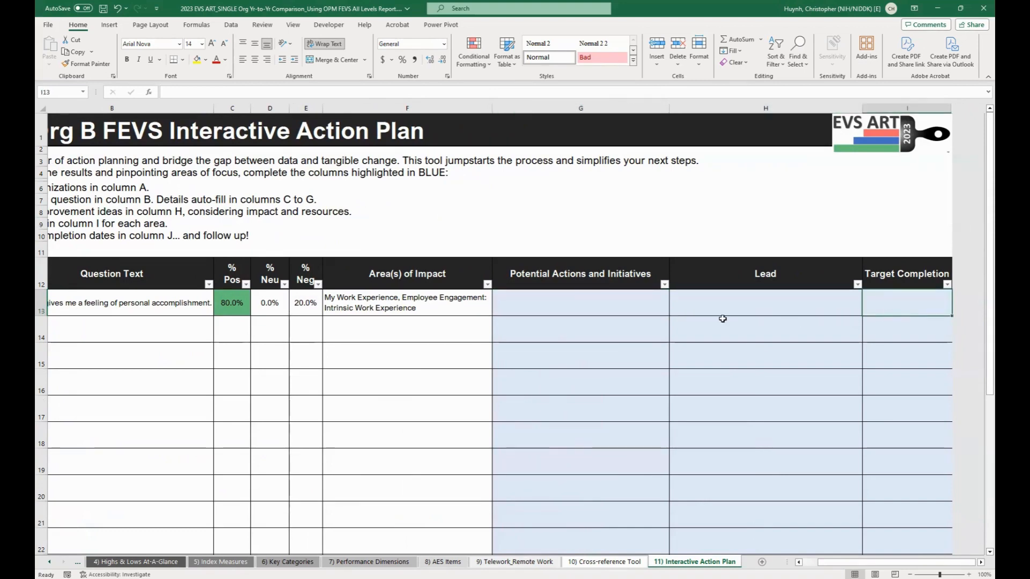
pyautogui.hscroll(-3, 260, 318)
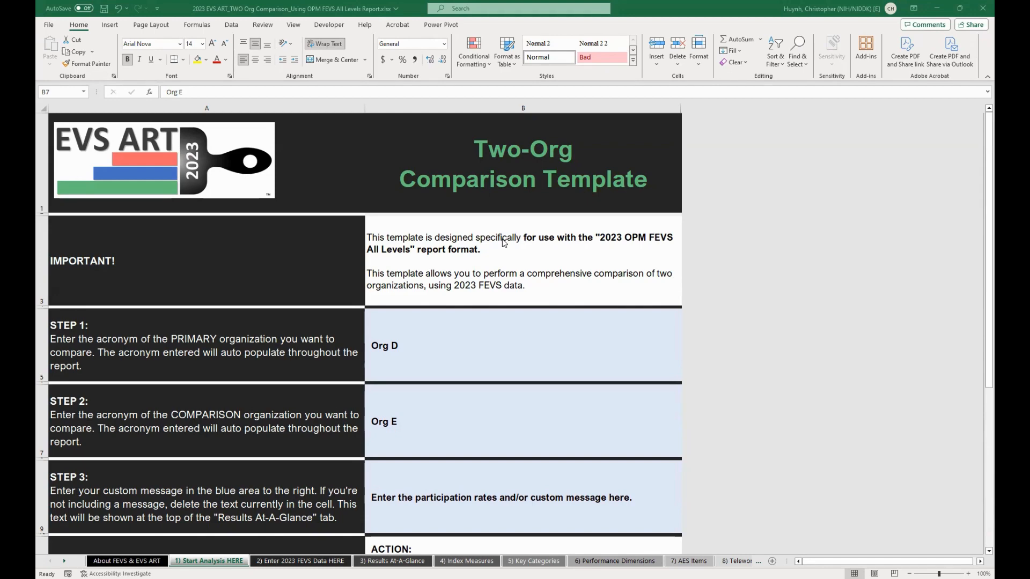
# - Review the Two-Org Comparison Template's steps and the Appendix Items Q1-15, 17-90 section of the Enter 2023 FEVS Data sheet
pyautogui.scroll(-3, 504, 242)
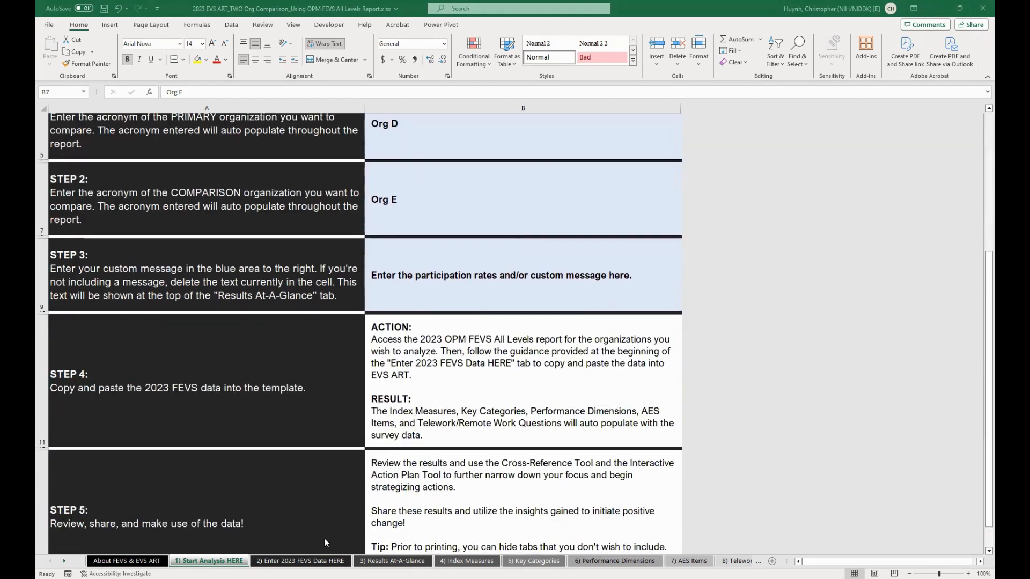
pyautogui.click(314, 561)
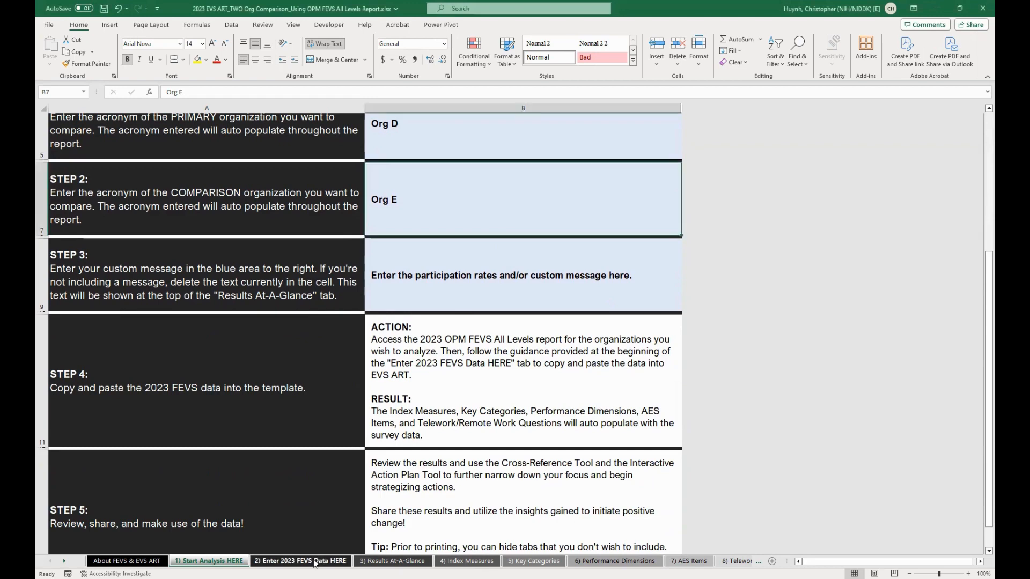
pyautogui.click(316, 562)
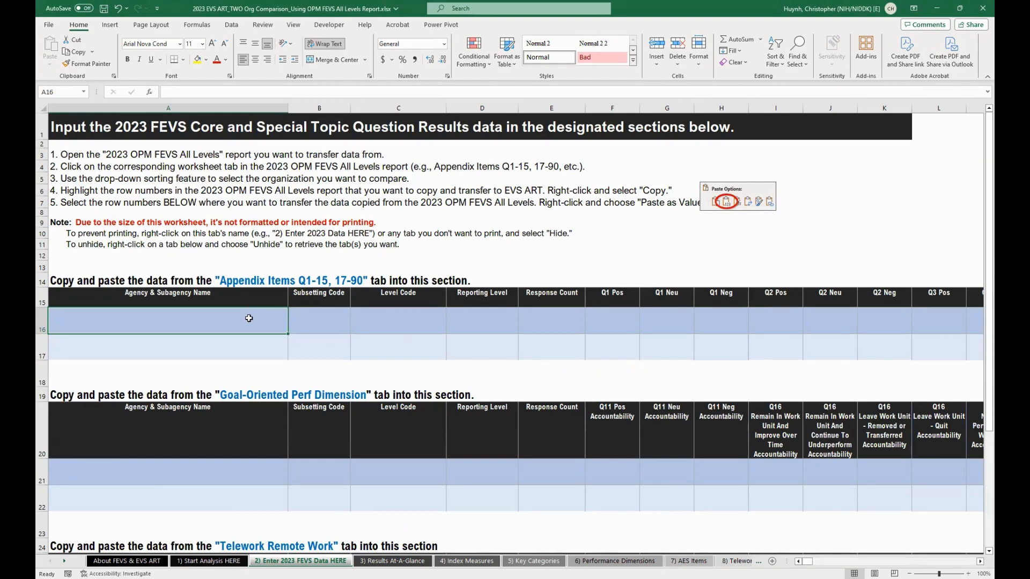
pyautogui.click(227, 281)
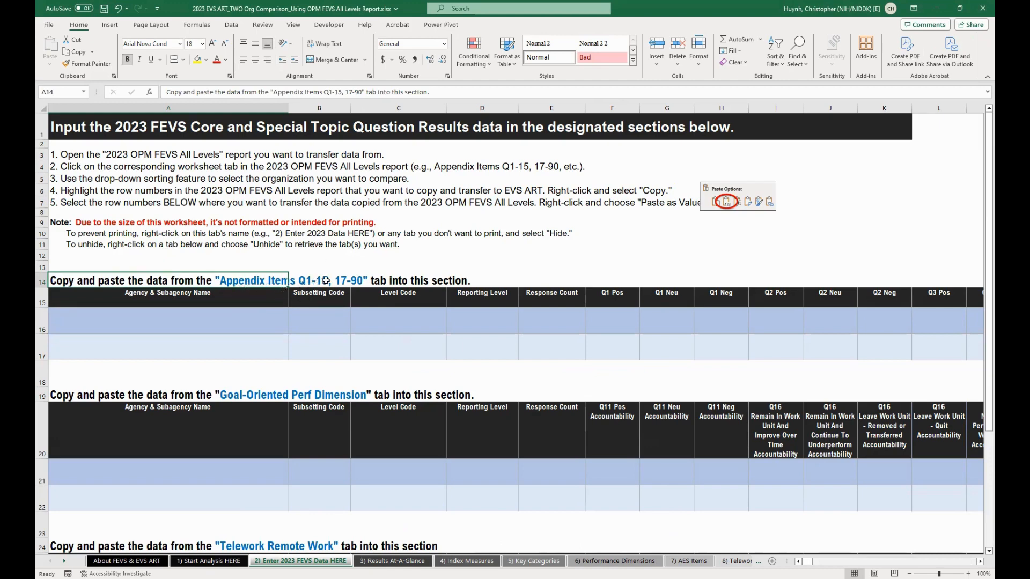
pyautogui.click(255, 319)
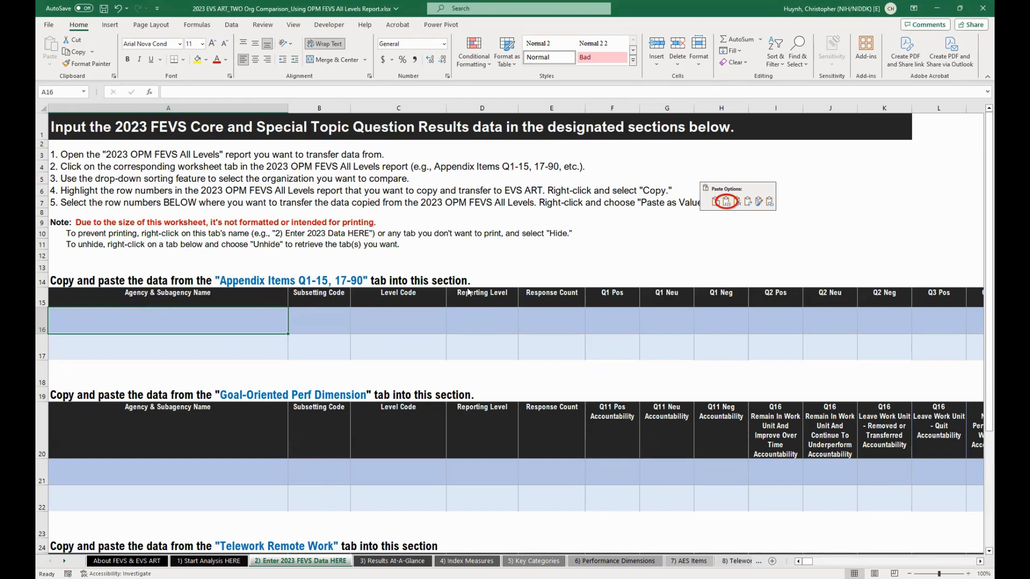
# - Switch to the 2023 FEVS All Levels Report and copy the Organization D and Organization E rows from Appendix Items 1-15, 17-90
pyautogui.click(80, 199)
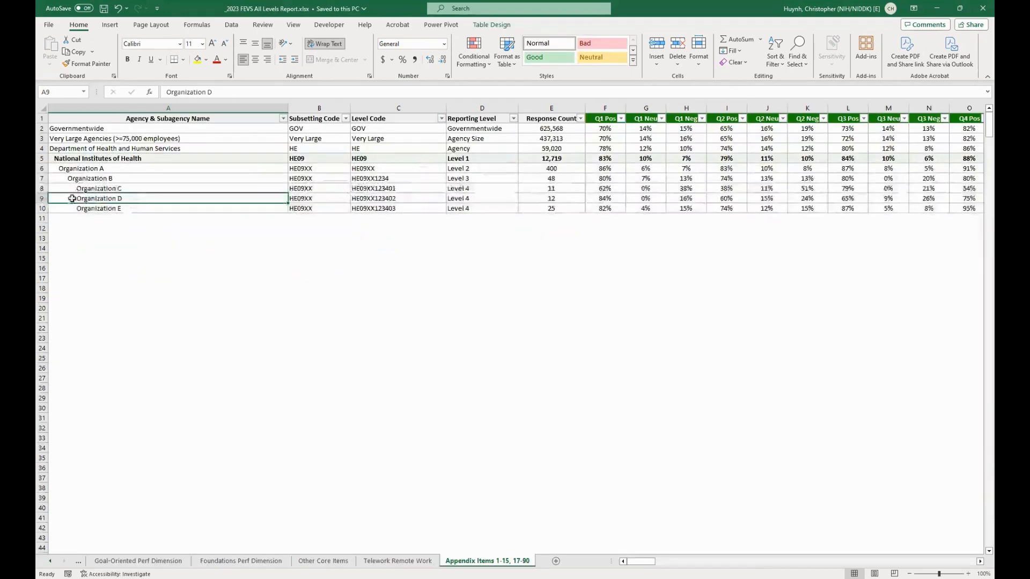
pyautogui.click(100, 213)
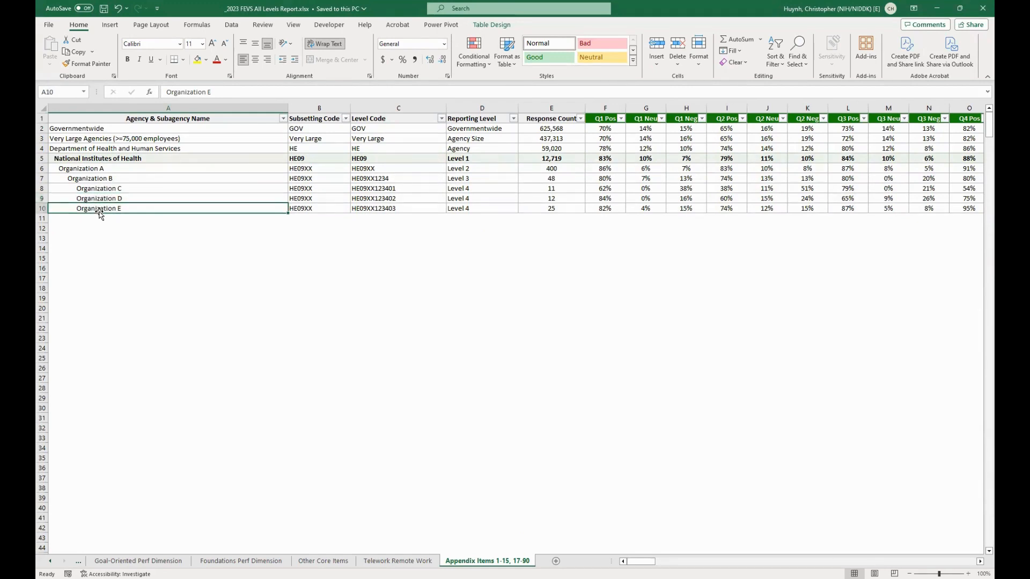
pyautogui.click(43, 199)
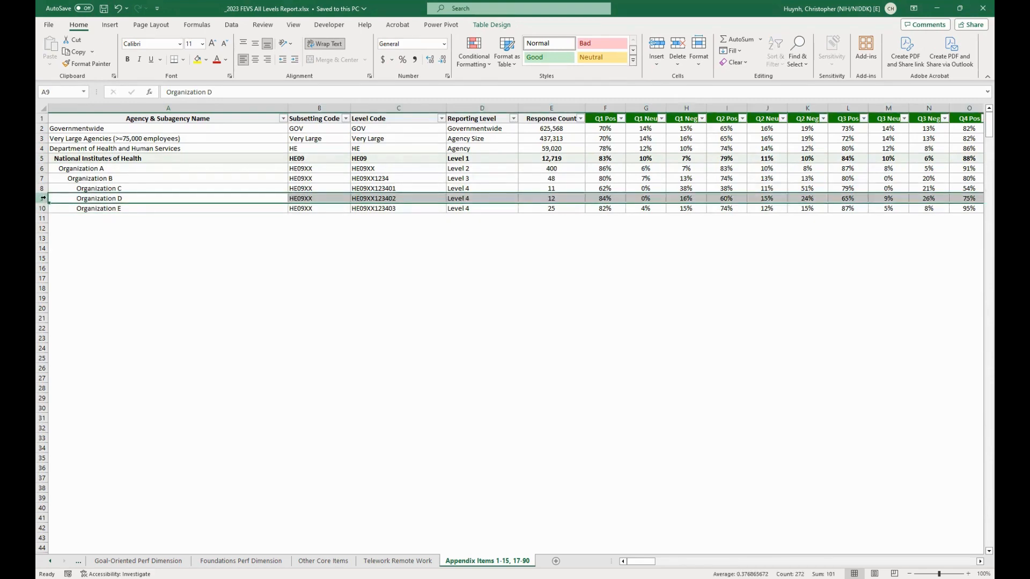
pyautogui.moveTo(40, 199); pyautogui.dragTo(40, 209)
pyautogui.hotkey('ctrl', 'c')
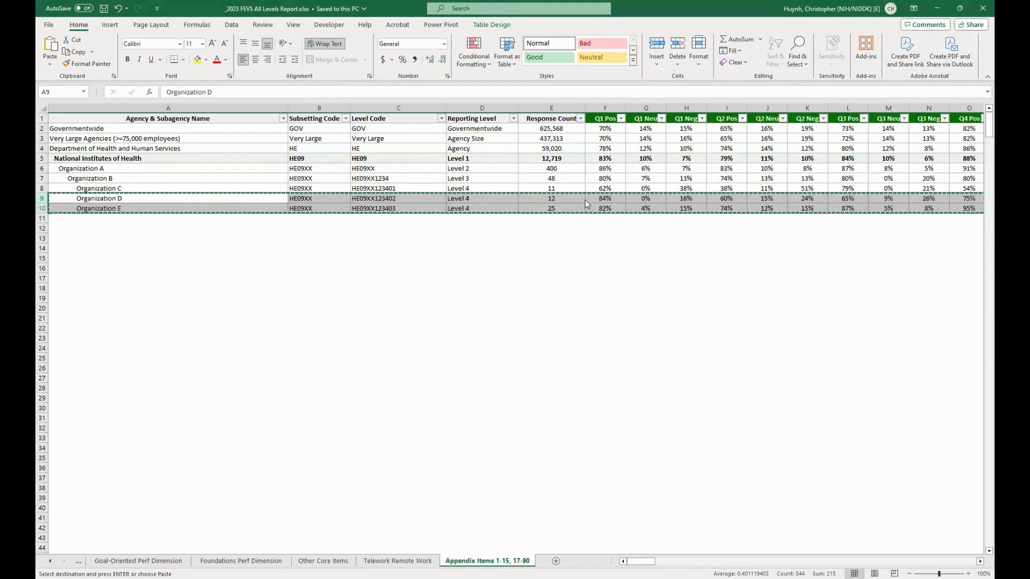
# - Paste the copied rows as values into the template's Appendix Items Q1-15, 17-90 section, starting at cell A16
pyautogui.rightClick(219, 321)
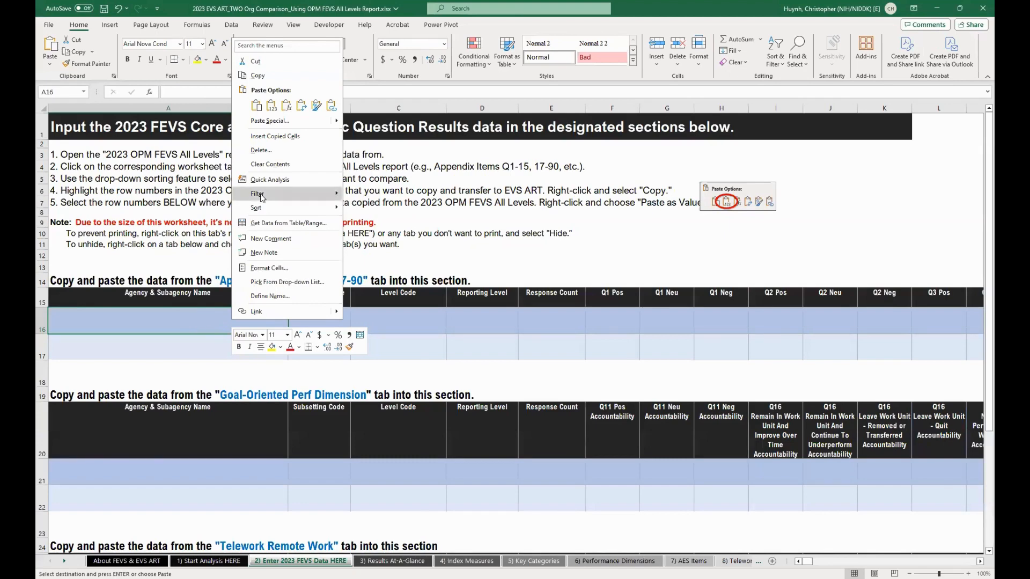
pyautogui.click(271, 106)
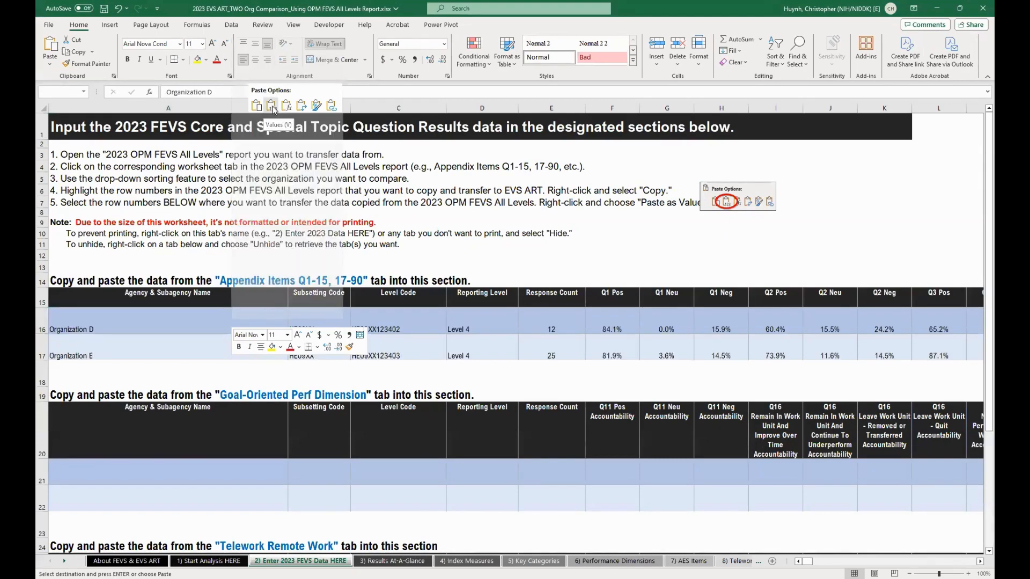
pyautogui.click(164, 332)
# - Copy the Organization D and E rows from the All Levels Report's Goal-Oriented Perf Dimension sheet and paste them as values at the template's cell A21
pyautogui.scroll(-1, 170, 361)
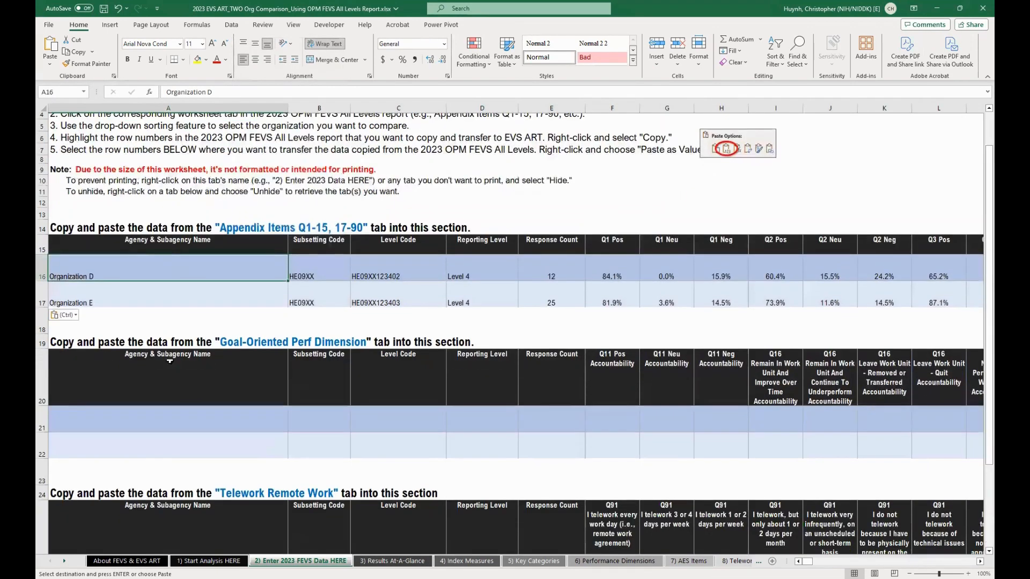
pyautogui.click(176, 417)
pyautogui.scroll(-1, 176, 417)
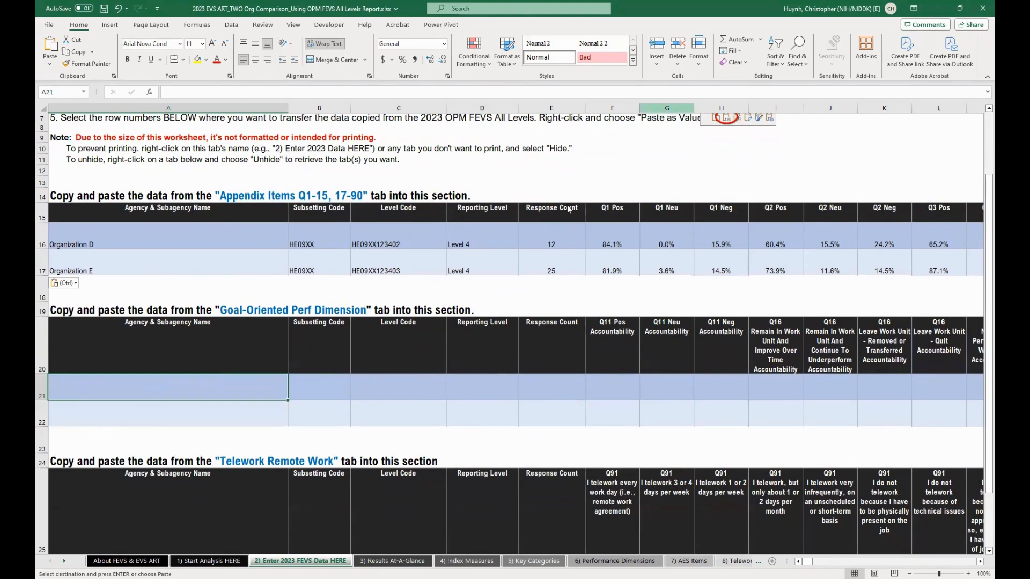
pyautogui.hotkey('alt', 'Tab')
pyautogui.click(156, 560)
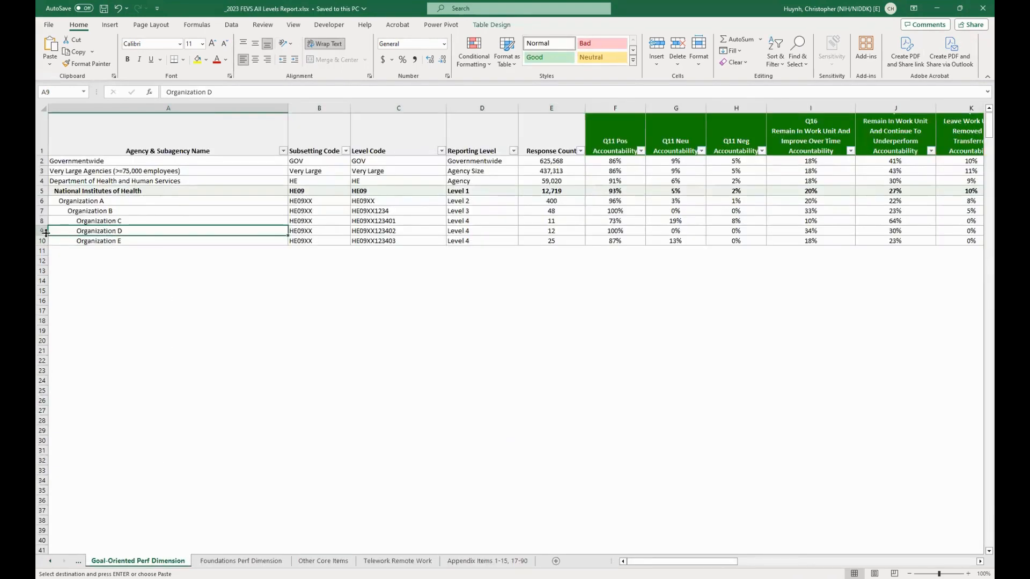
pyautogui.moveTo(42, 231); pyautogui.dragTo(46, 242)
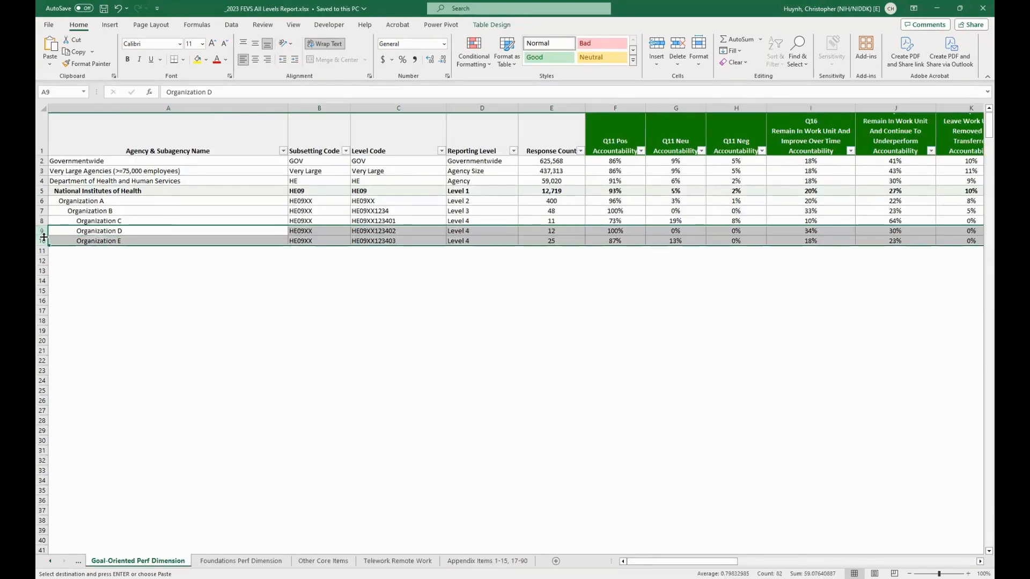
pyautogui.rightClick(45, 238)
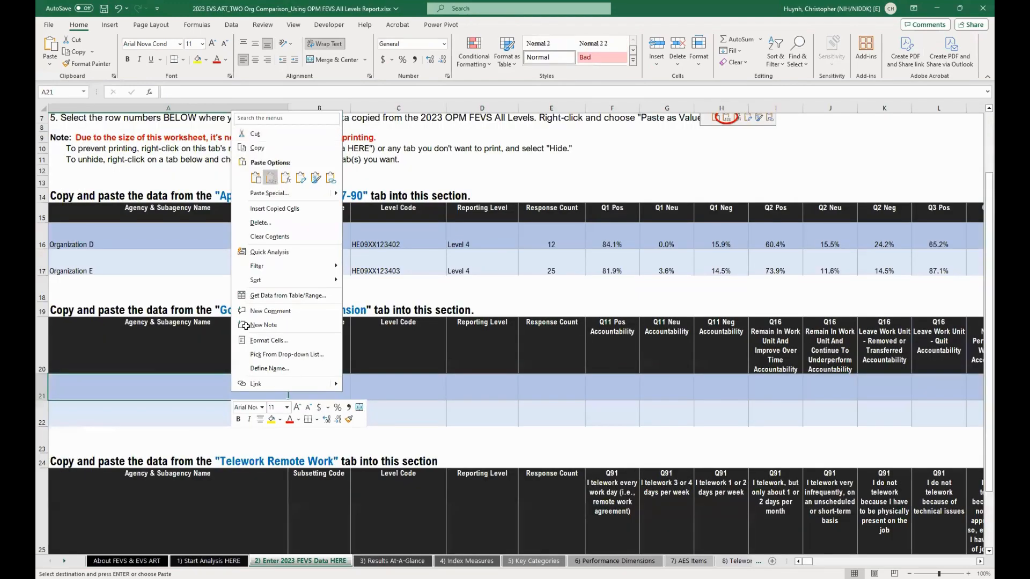
pyautogui.click(272, 177)
# - Copy the Organization D and E rows from the report's Telework Remote Work sheet and paste them as values at the template's cell A26
pyautogui.scroll(-3, 213, 382)
pyautogui.click(201, 424)
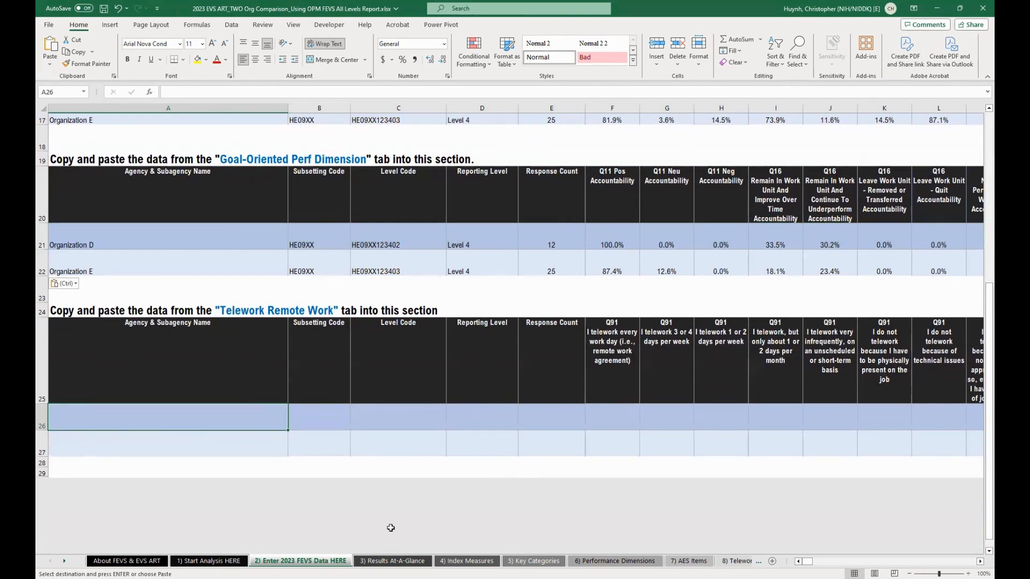
pyautogui.hotkey('alt', 'Tab')
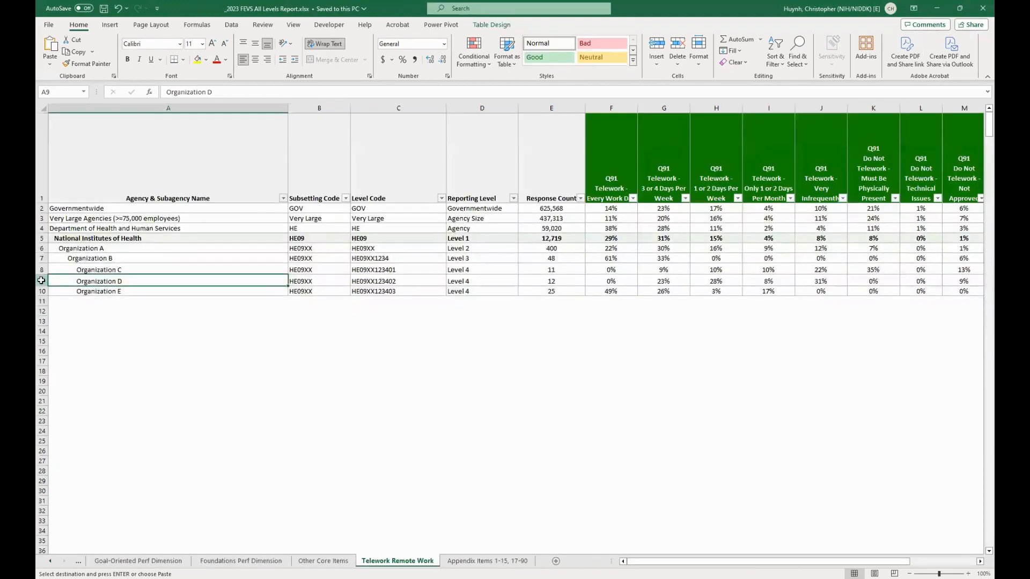
pyautogui.moveTo(42, 281); pyautogui.dragTo(43, 292)
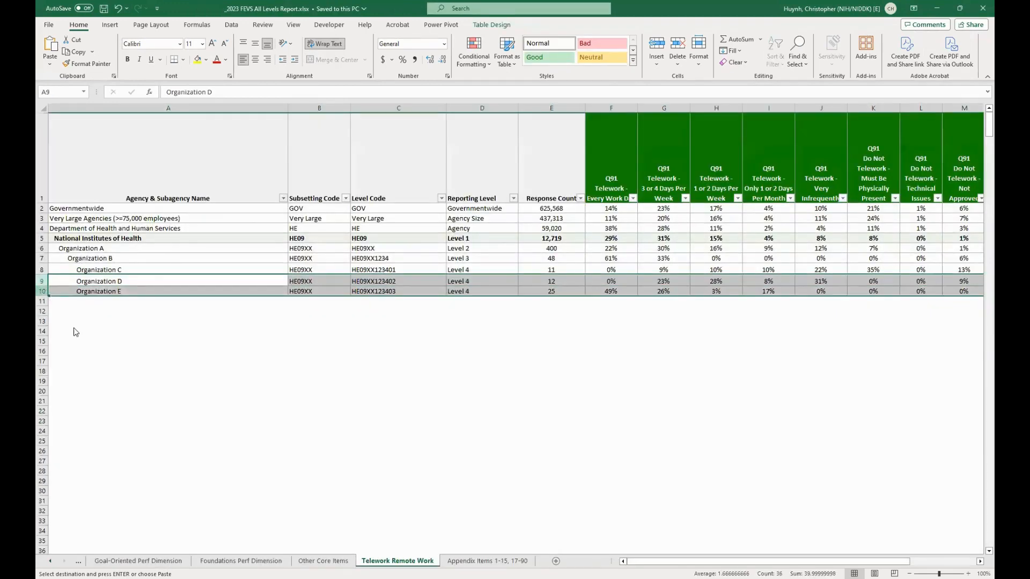
pyautogui.rightClick(42, 291)
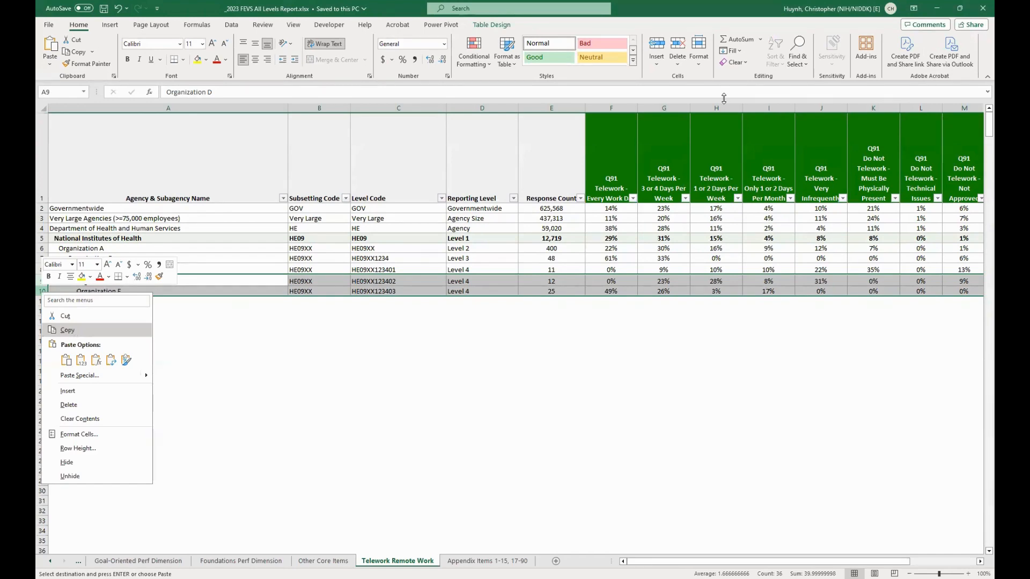
pyautogui.hotkey('alt', 'Tab')
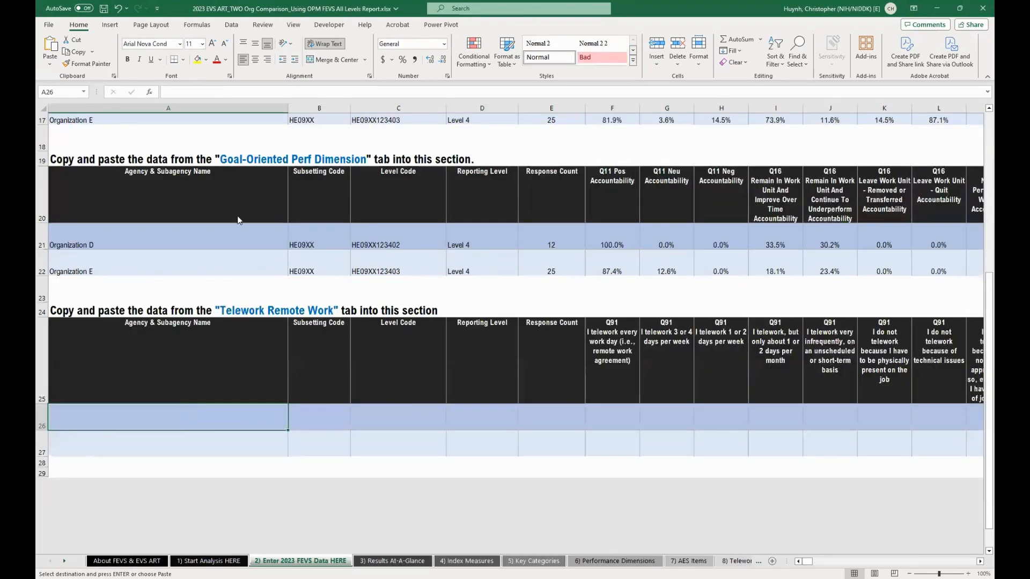
pyautogui.rightClick(184, 413)
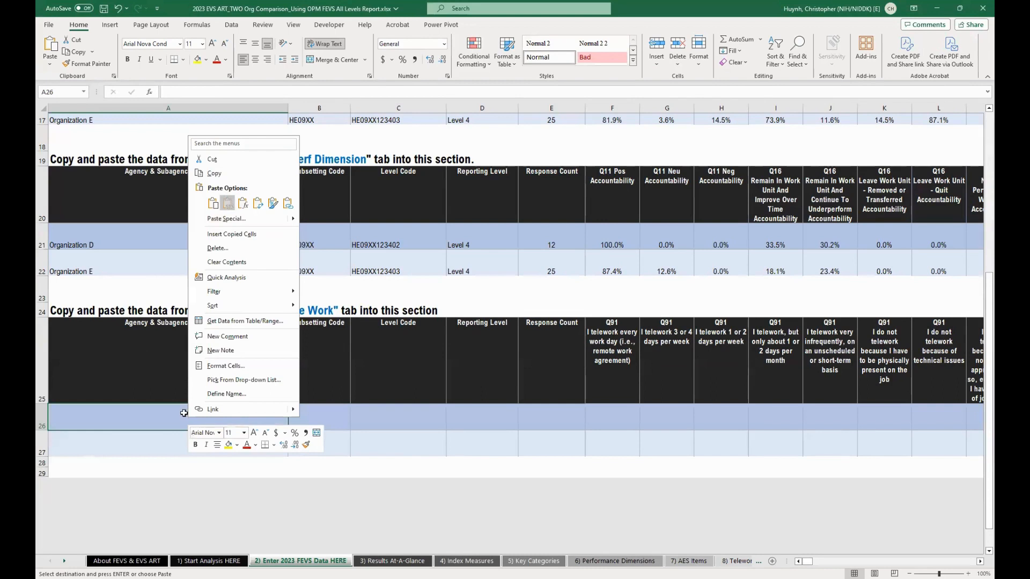
pyautogui.click(228, 203)
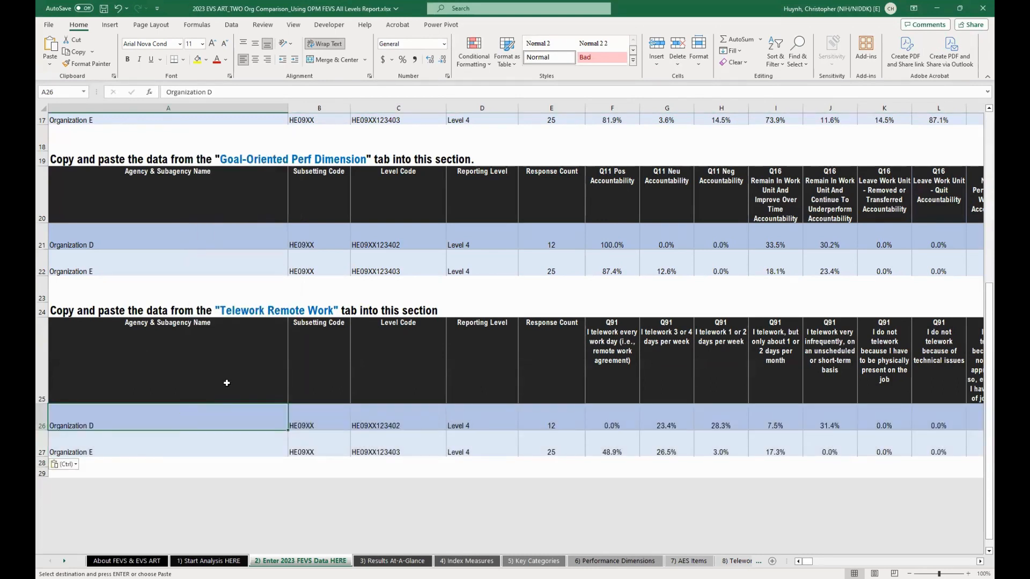
# - Review the Org D and Org E index measure and key category charts on the Results At-A-Glance sheet
pyautogui.scroll(6, 227, 383)
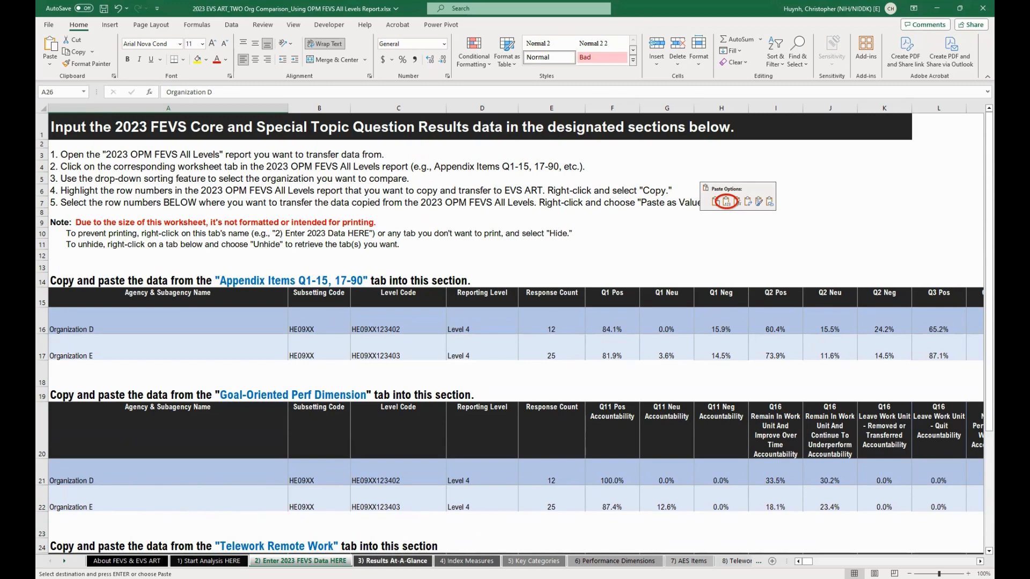
pyautogui.click(394, 561)
pyautogui.scroll(6, 379, 405)
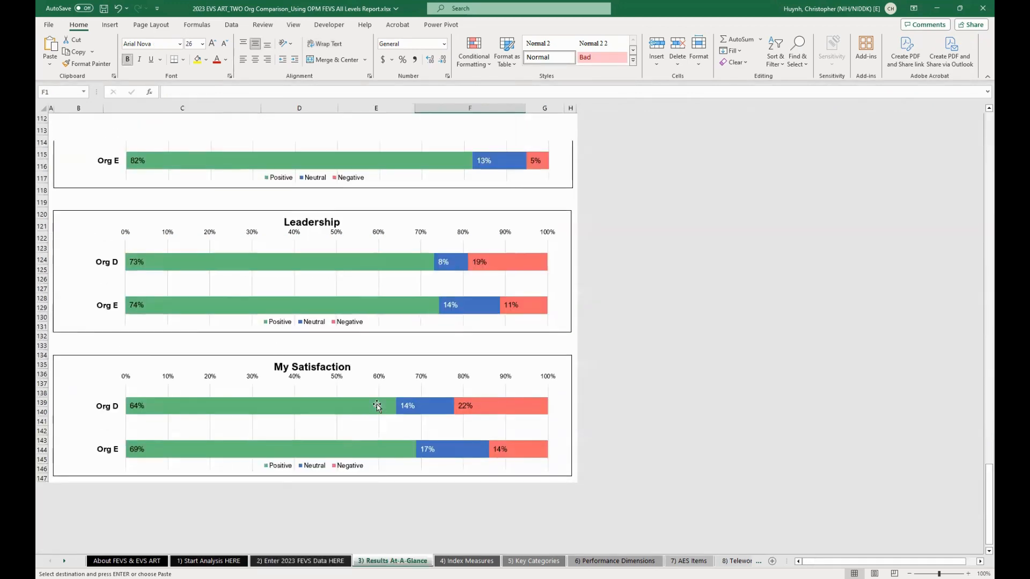
pyautogui.scroll(8, 377, 404)
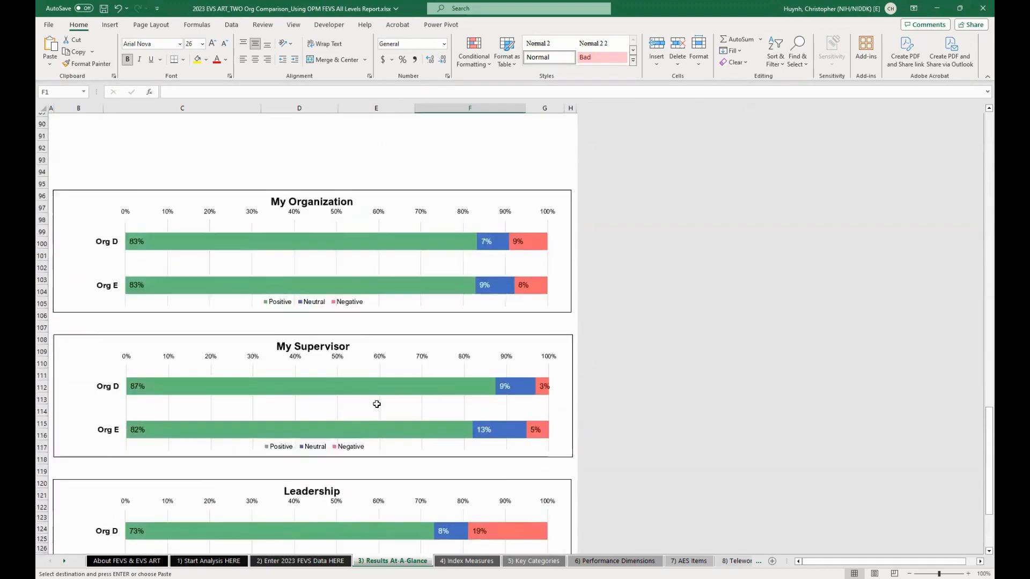
pyautogui.scroll(10, 378, 410)
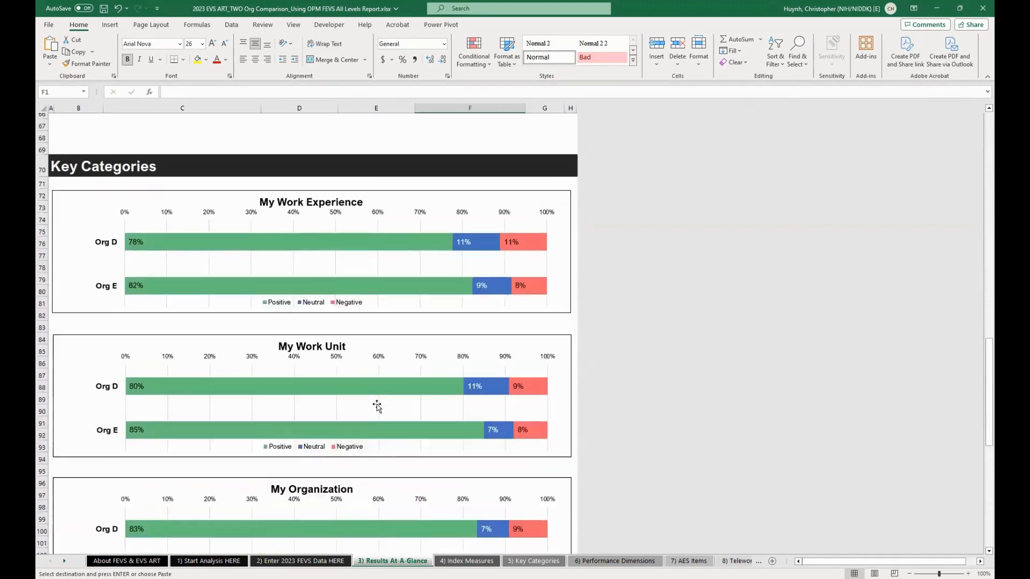
pyautogui.scroll(6, 378, 409)
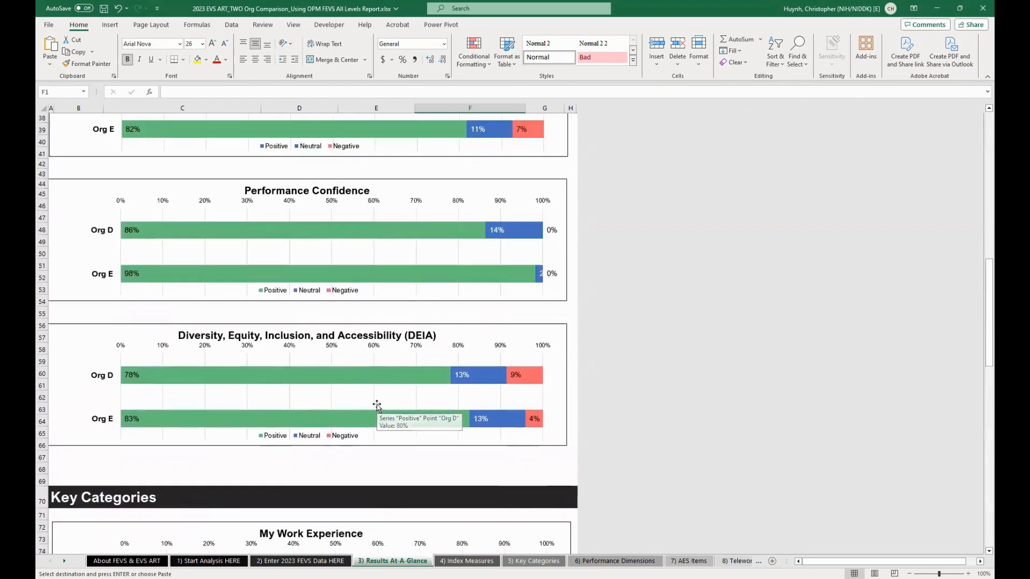
pyautogui.scroll(7, 378, 409)
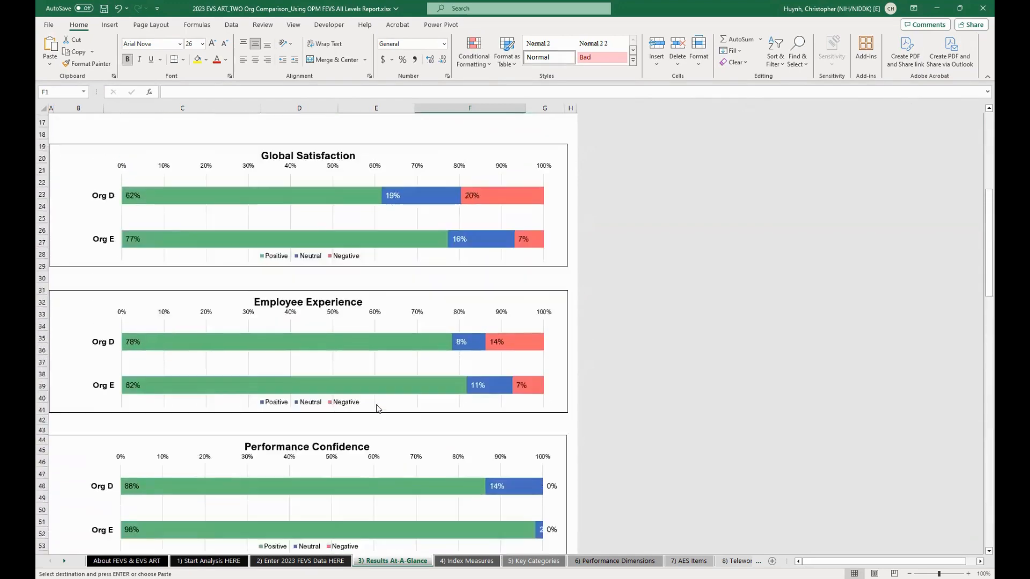
pyautogui.scroll(1, 378, 409)
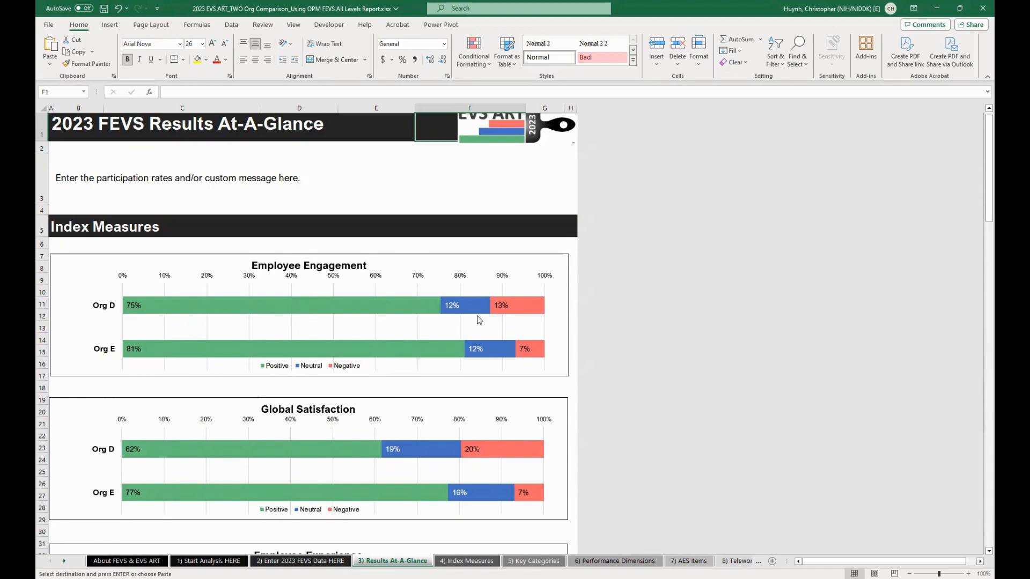
pyautogui.scroll(-2, 407, 345)
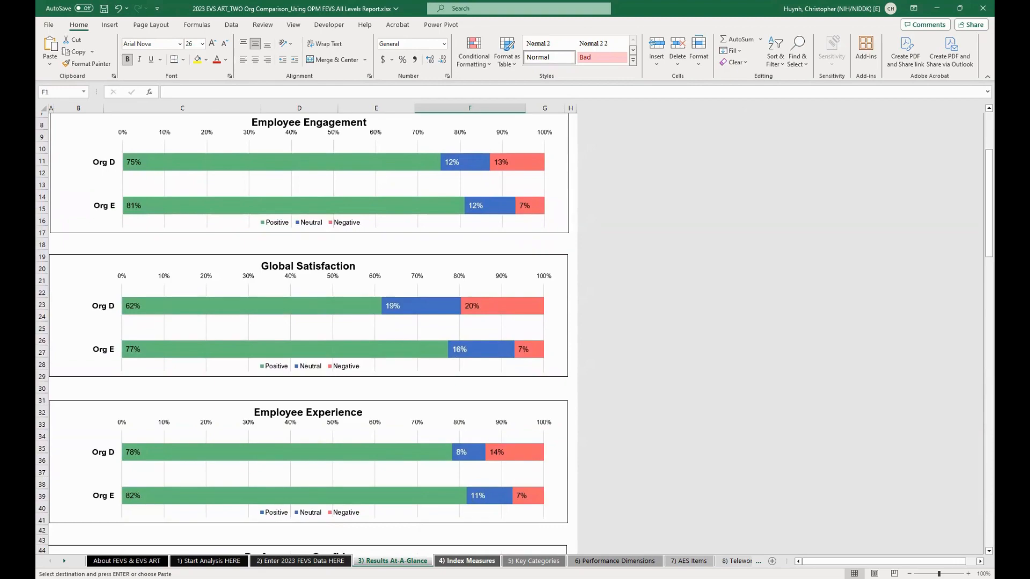
# - Compare Org D and Org E's index measure results and percentage point differences on the Index Measures sheet
pyautogui.click(466, 561)
pyautogui.scroll(6, 525, 399)
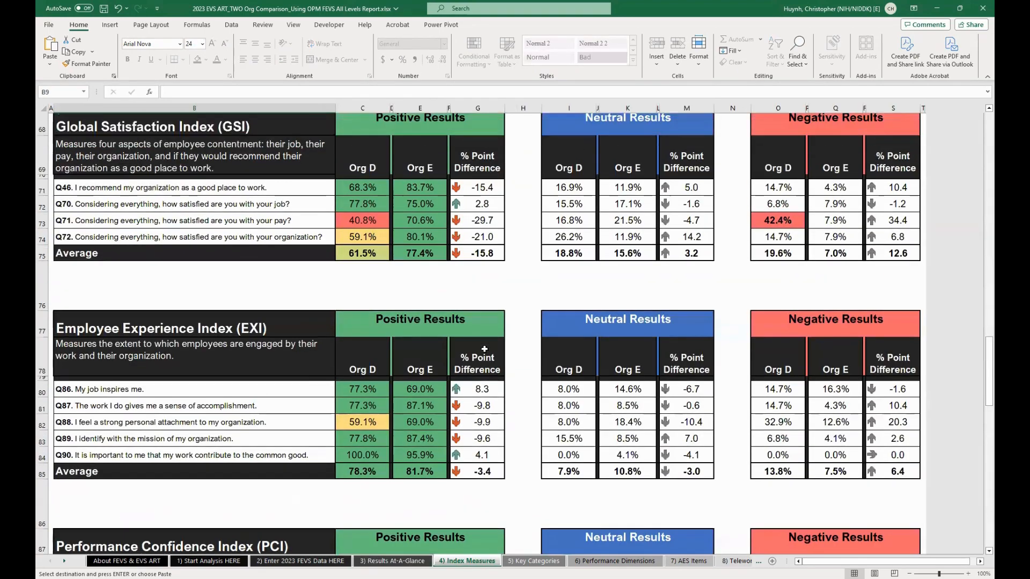
pyautogui.scroll(4, 484, 349)
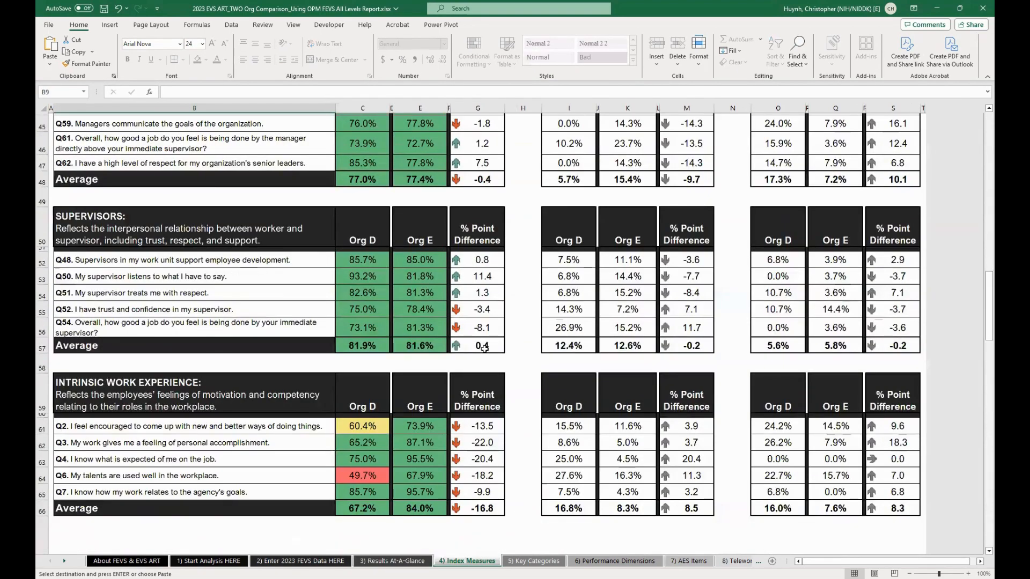
pyautogui.scroll(3, 484, 350)
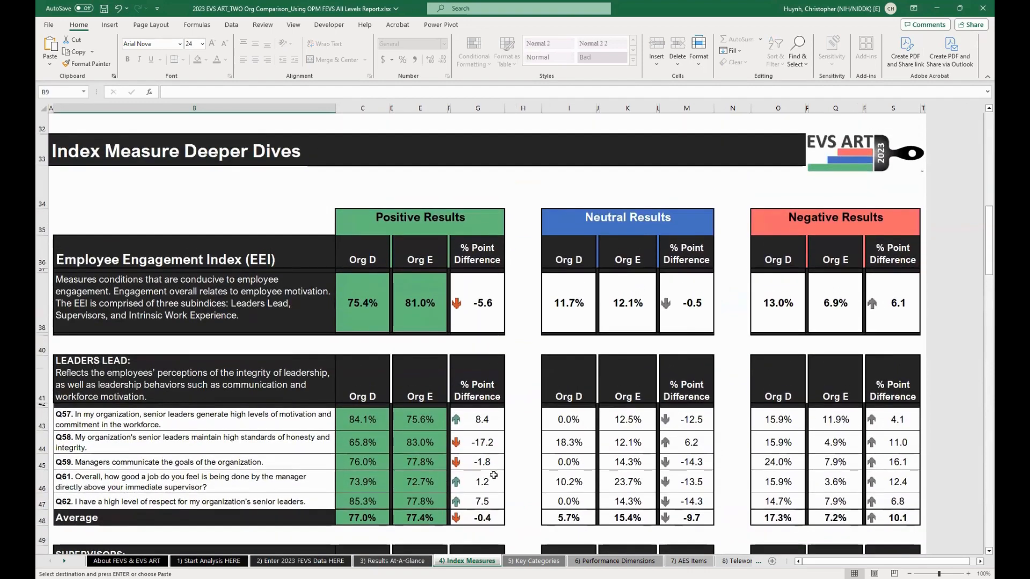
# - Examine the Key Categories sheet's Org D and Org E comparisons from My Organization through My Satisfaction
pyautogui.click(534, 561)
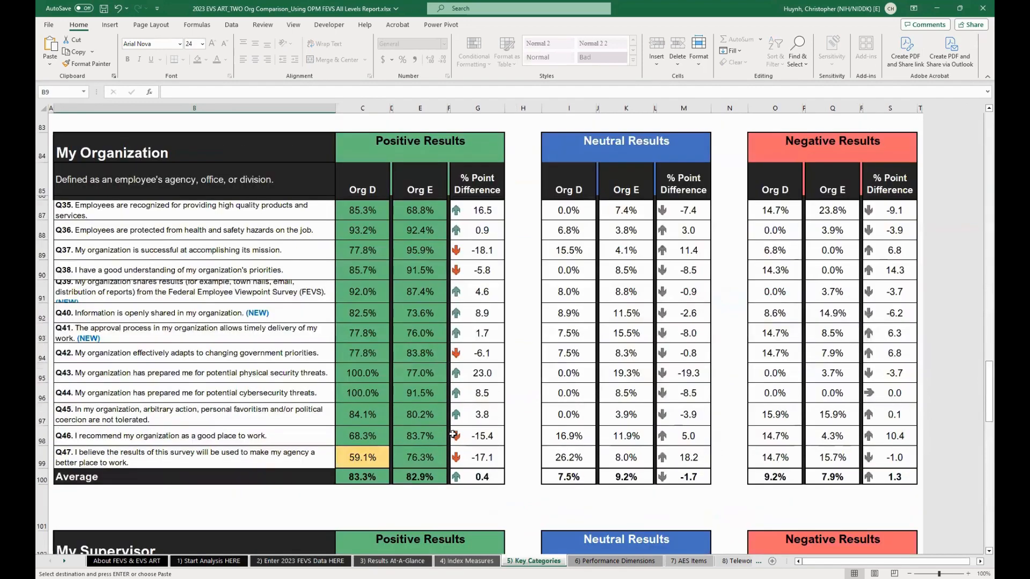
pyautogui.scroll(-7, 453, 435)
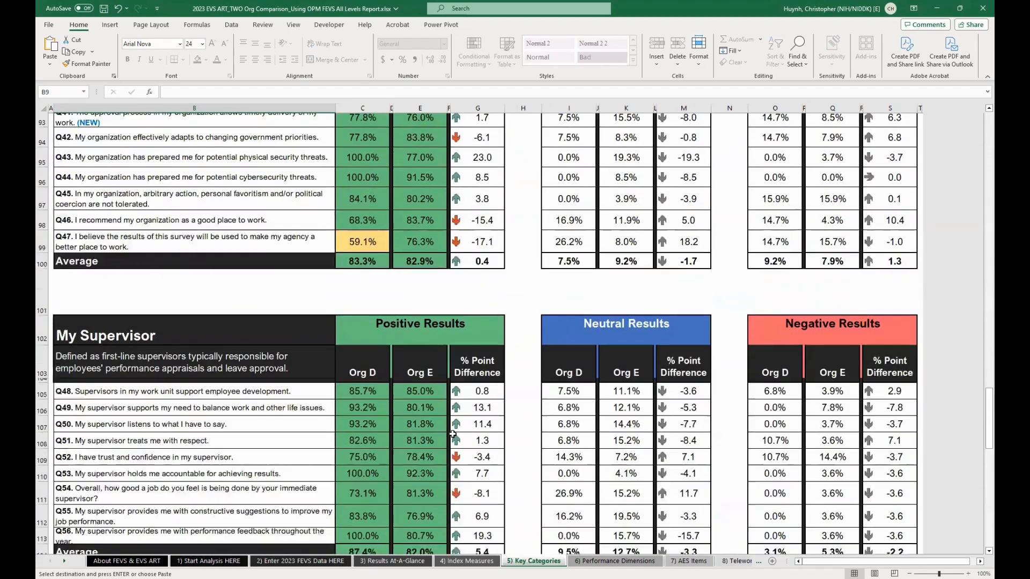
pyautogui.scroll(-7, 453, 434)
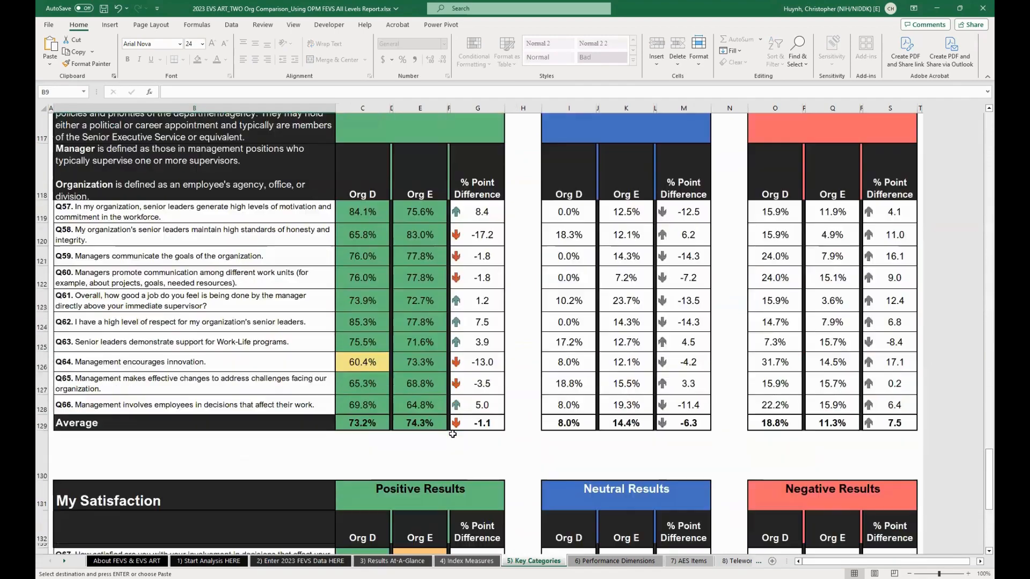
pyautogui.scroll(-2, 453, 434)
pyautogui.scroll(3, 453, 434)
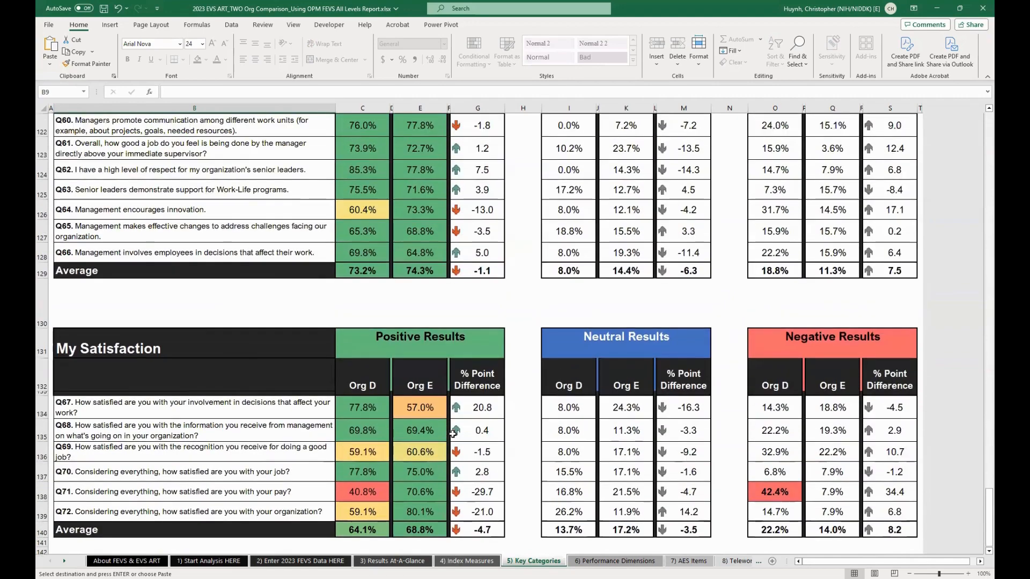
# - Look over the Goal-Oriented and Foundations comparisons of both organizations on the Performance Dimensions sheet
pyautogui.hotkey('ctrl', 'pagedown')
pyautogui.scroll(5, 456, 336)
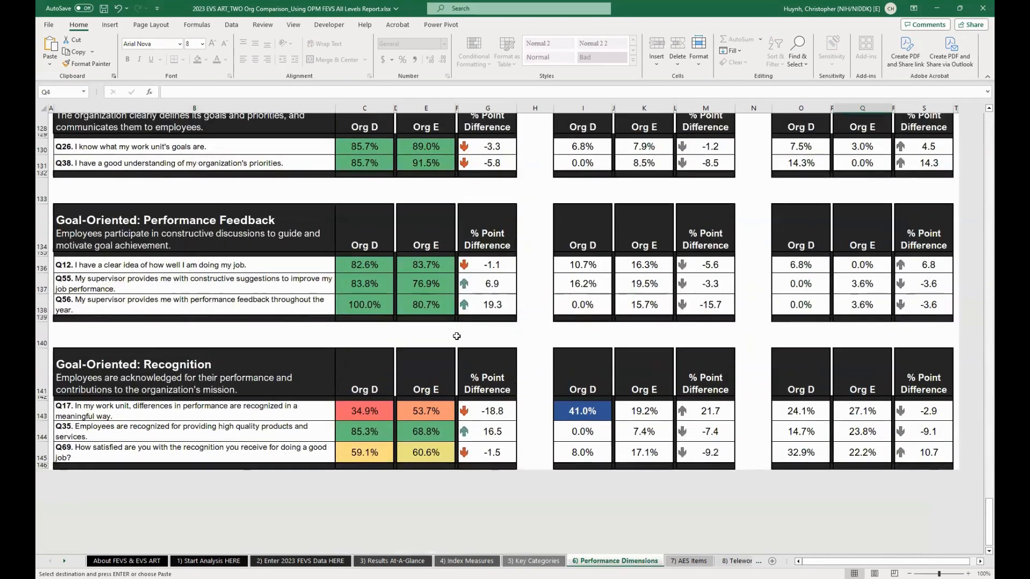
pyautogui.scroll(6, 456, 336)
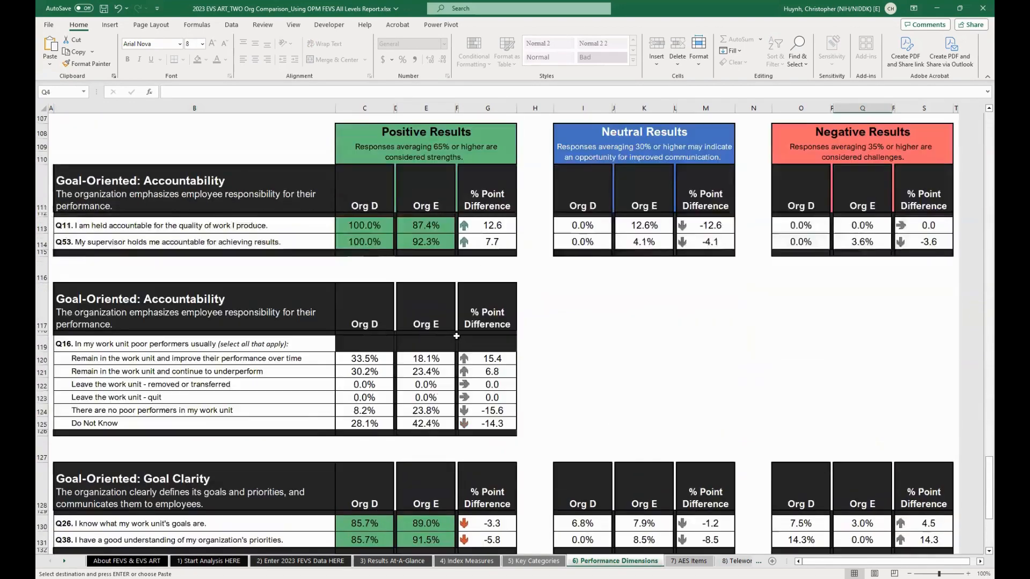
pyautogui.scroll(6, 457, 336)
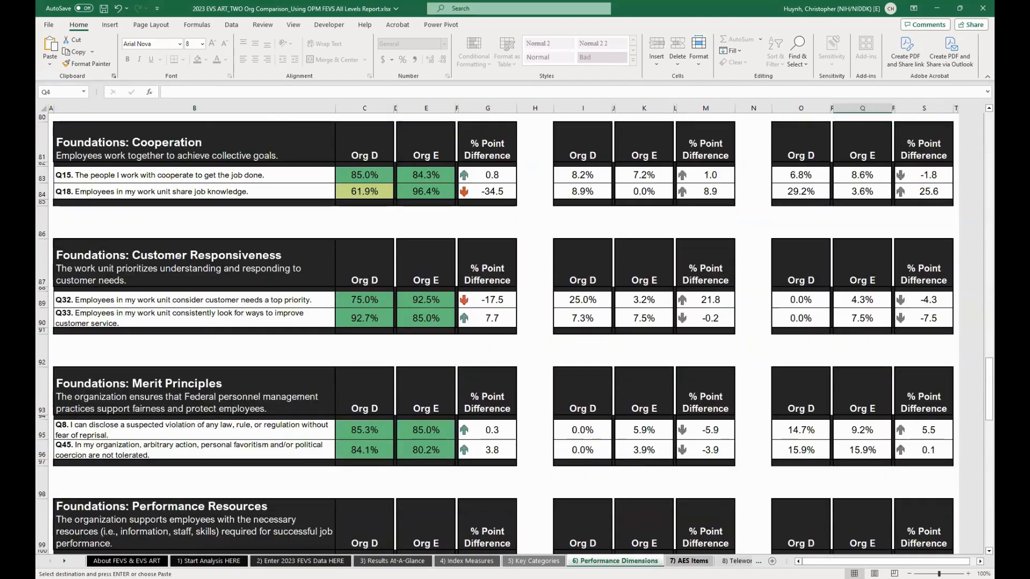
# - Examine both organizations' positive, neutral and negative results for the Annual Employee Survey questions on the AES Items sheet
pyautogui.click(690, 561)
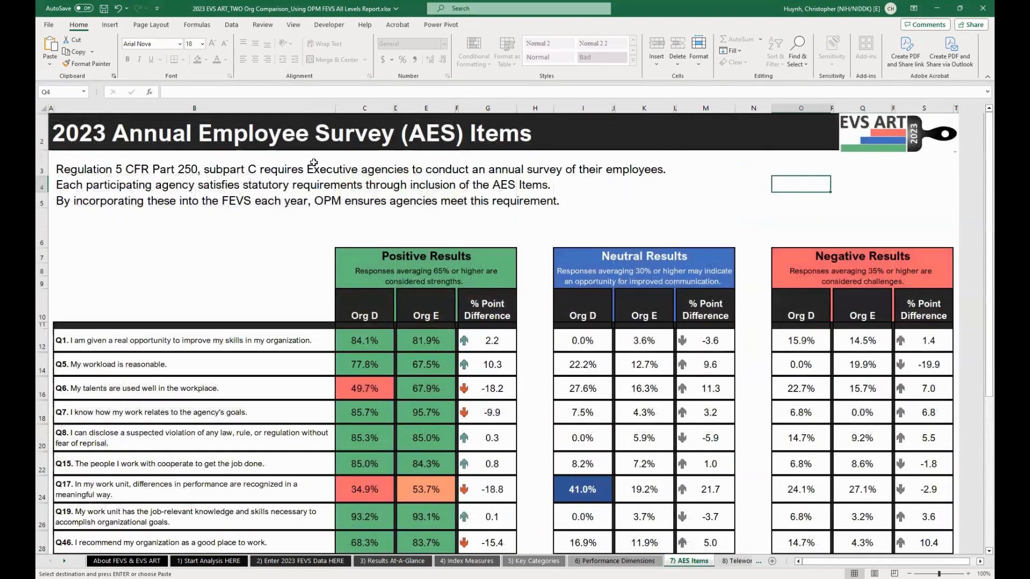
pyautogui.scroll(-2, 465, 217)
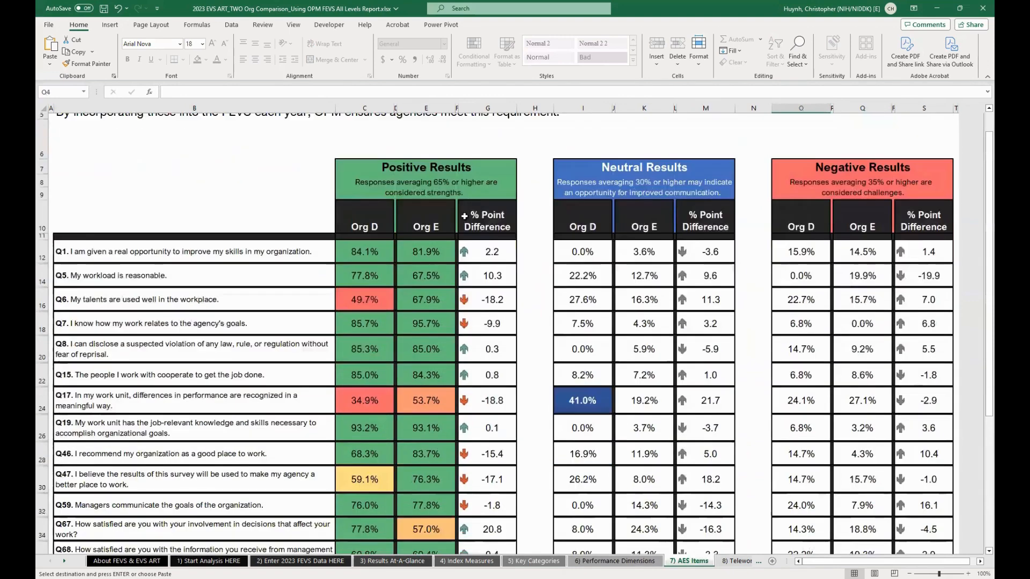
pyautogui.scroll(-1, 465, 216)
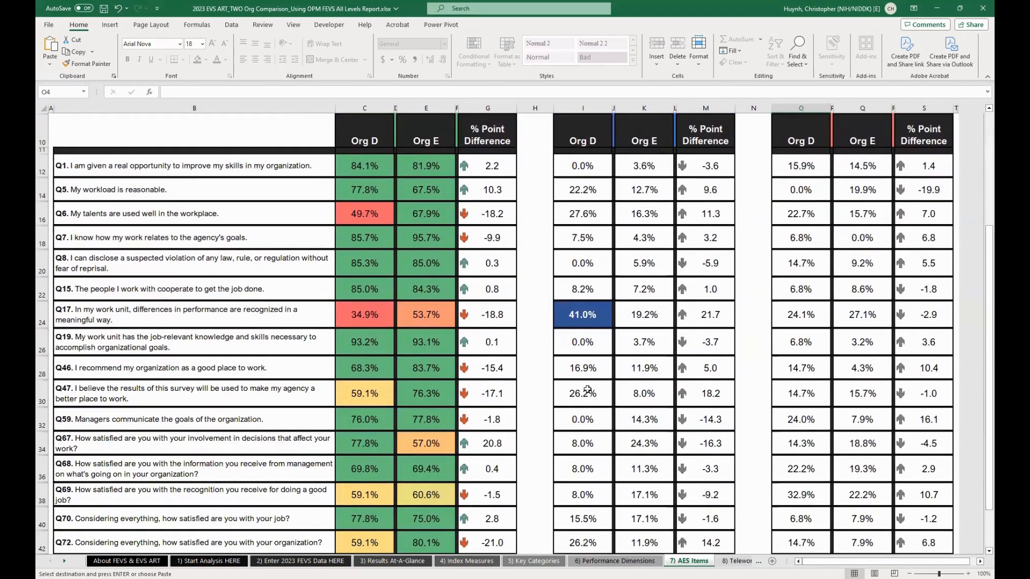
# - Check the Telework/Remote Work results for both organizations and open the Focus Area Cross-reference Tool sheet
pyautogui.click(740, 561)
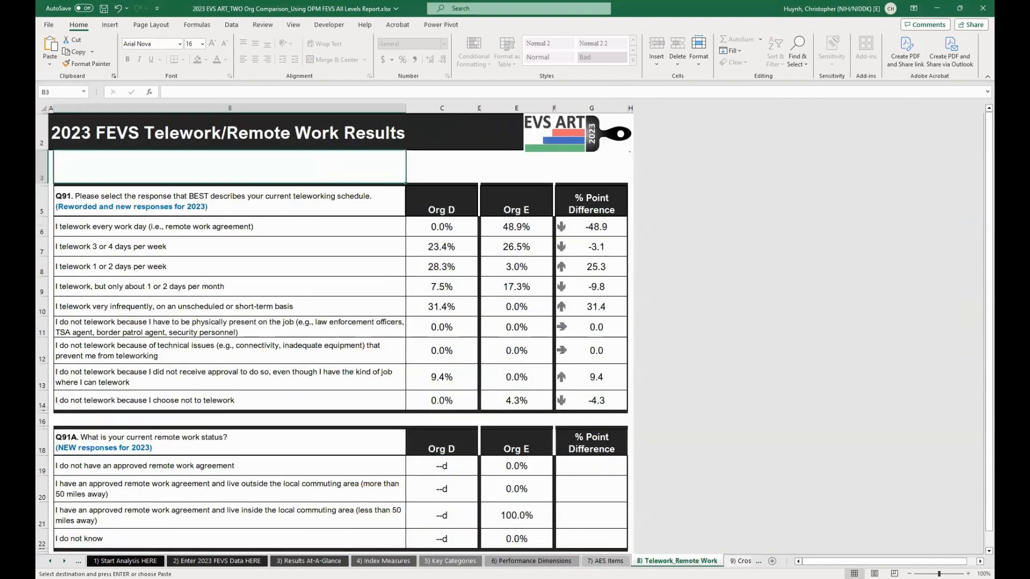
pyautogui.hotkey('ctrl', 'pagedown')
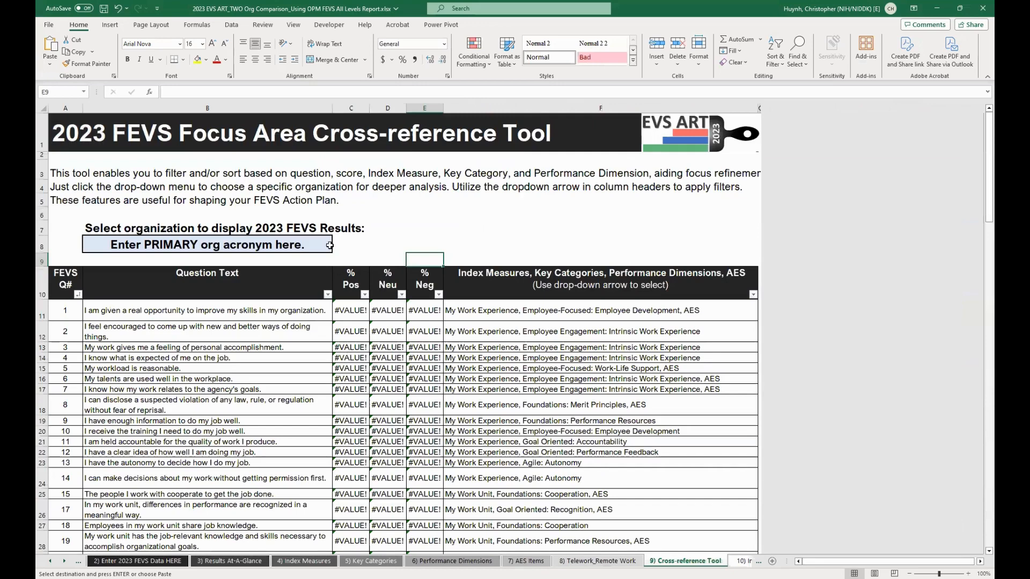
# - Set the Cross-reference Tool to display Org D's 2023 FEVS results and look over the scores of the listed questions
pyautogui.click(300, 243)
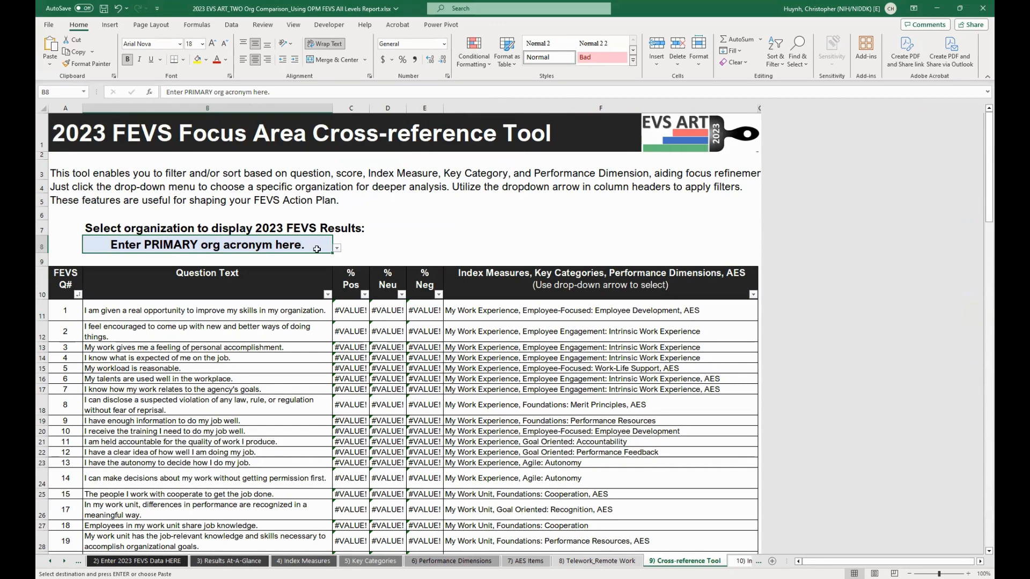
pyautogui.click(338, 249)
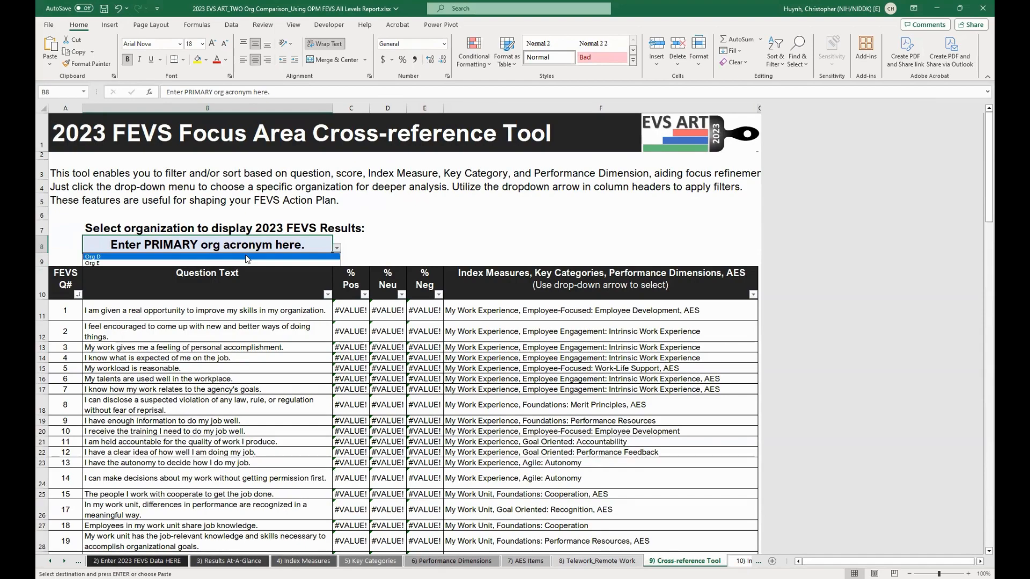
pyautogui.click(248, 257)
pyautogui.scroll(-1, 332, 322)
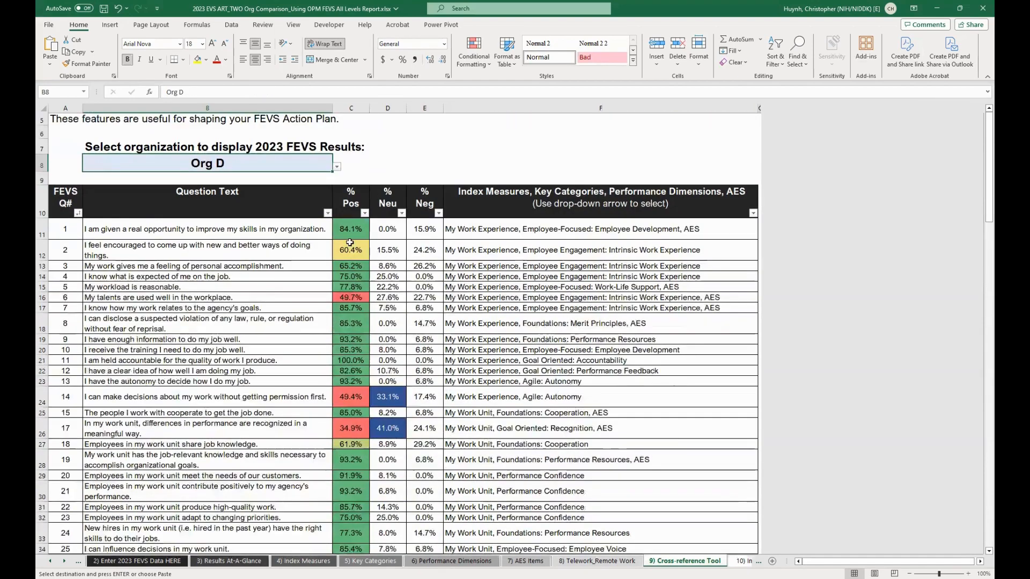
pyautogui.scroll(-3, 438, 412)
pyautogui.scroll(-5, 439, 412)
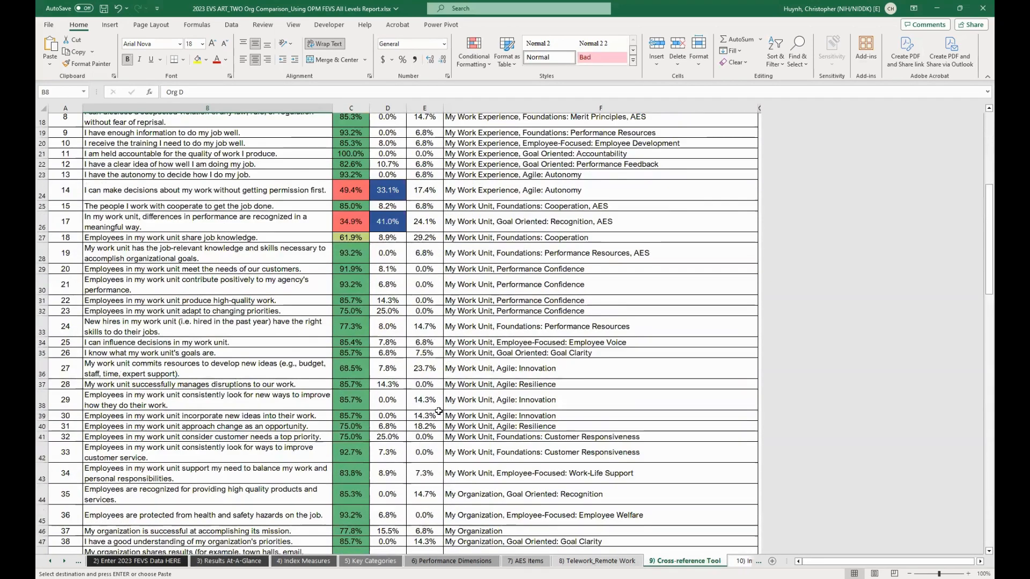
pyautogui.scroll(5, 438, 412)
pyautogui.scroll(4, 438, 412)
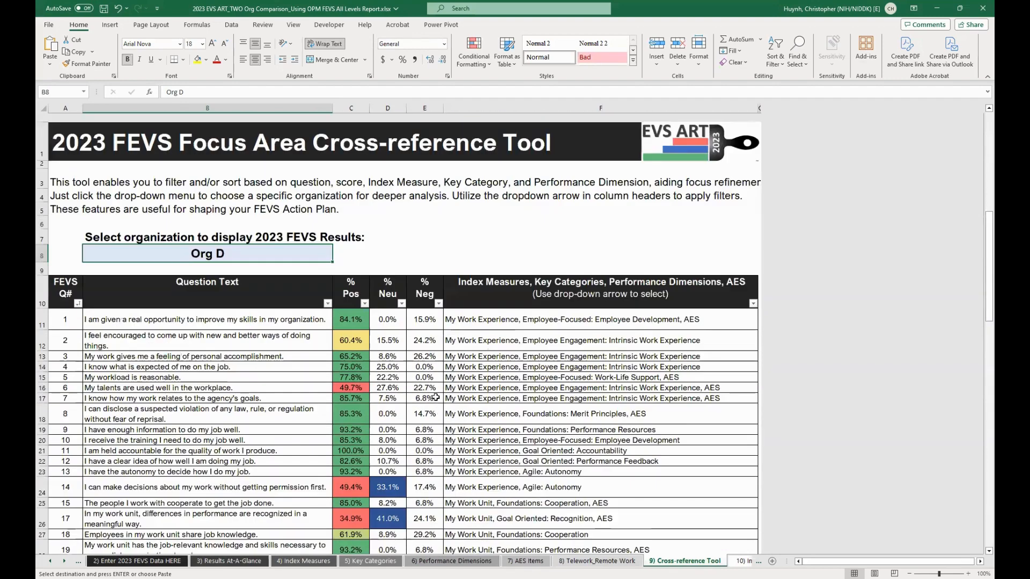
# - Check the filter and sort options for the positive, neutral and negative percentages and for the index measures and categories column
pyautogui.click(363, 295)
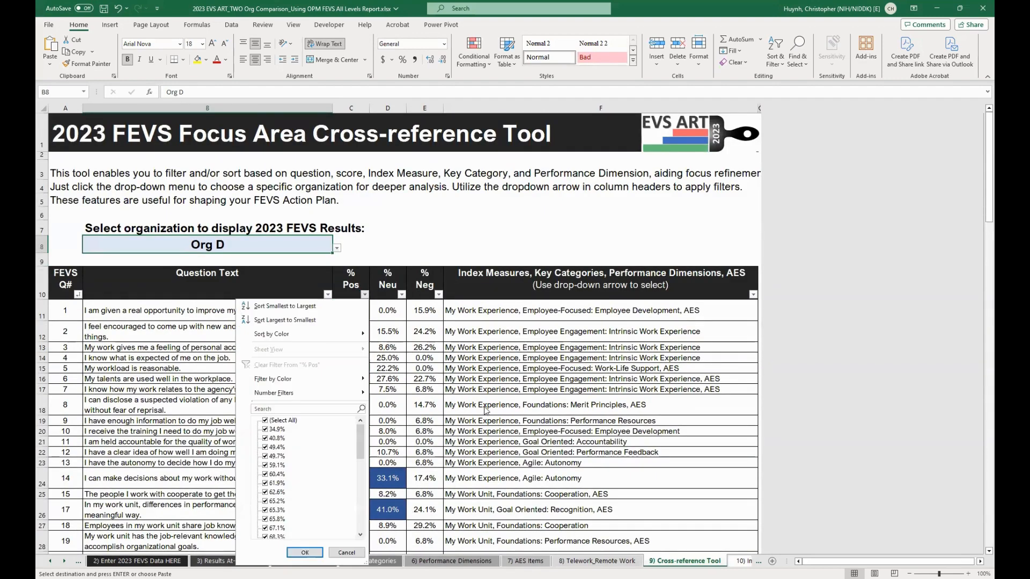
pyautogui.click(401, 295)
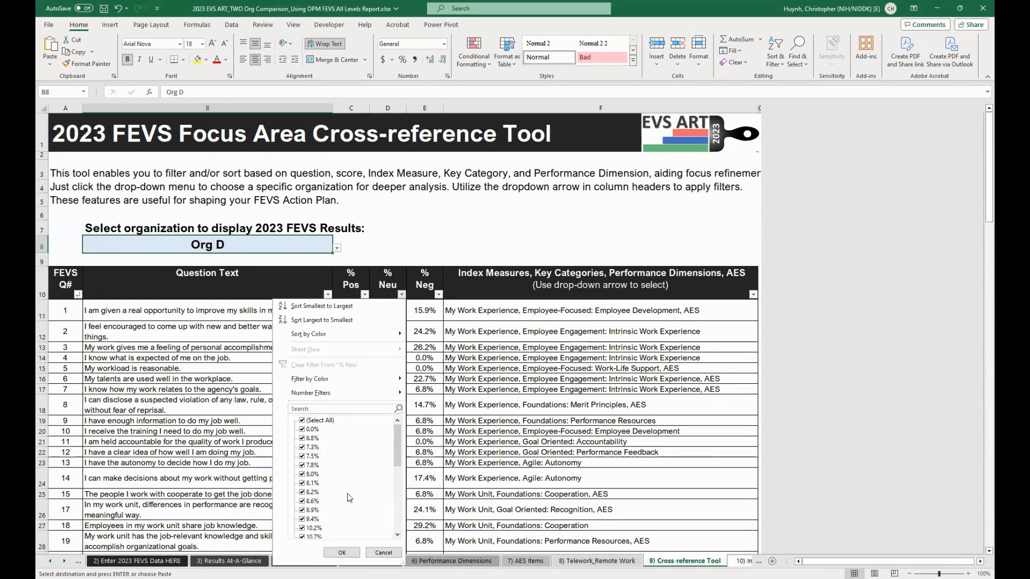
pyautogui.click(439, 294)
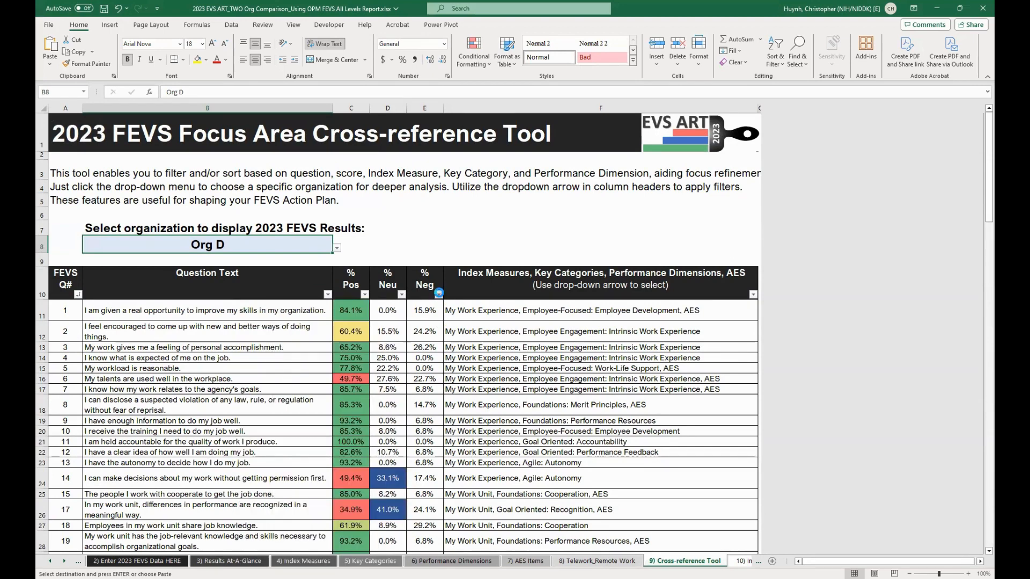
pyautogui.click(560, 371)
pyautogui.click(753, 294)
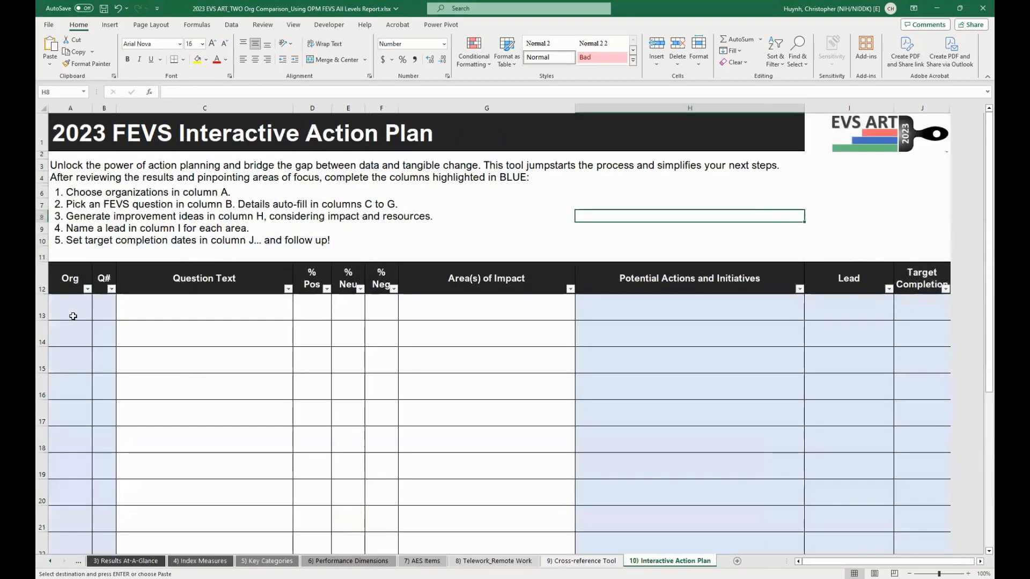
# - Choose Org D and question 7 in the first row of the Interactive Action Plan
pyautogui.click(75, 314)
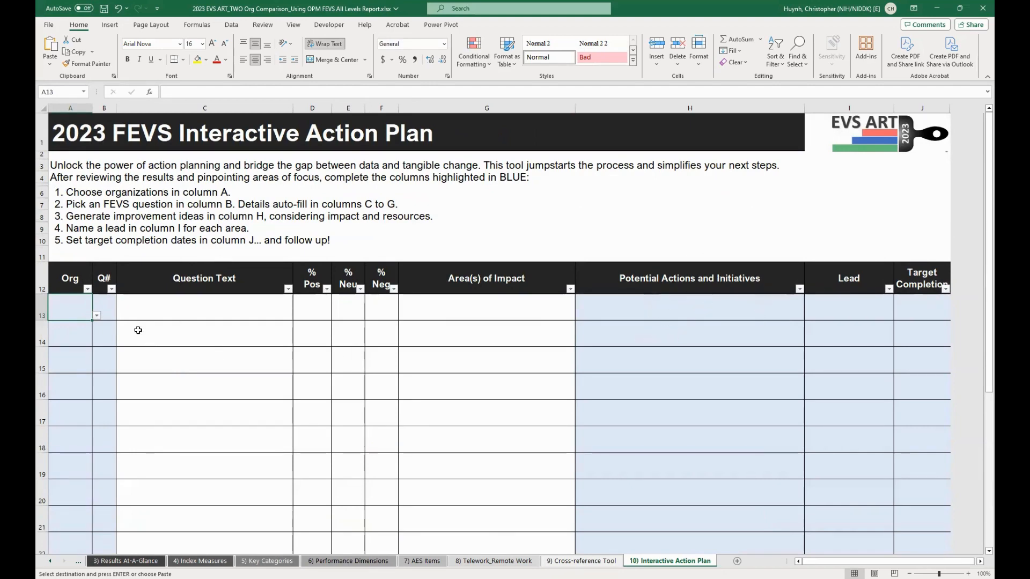
pyautogui.click(97, 316)
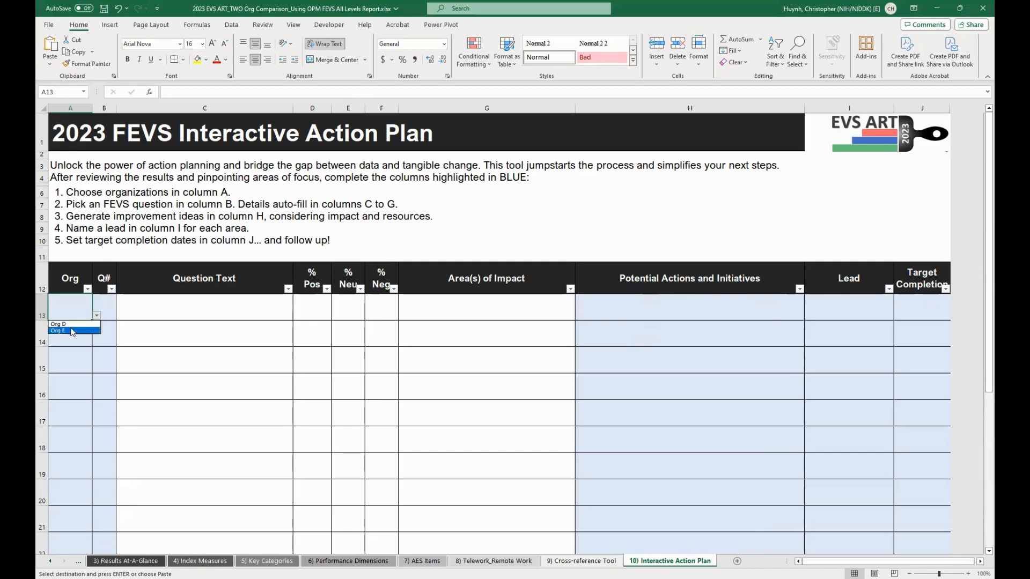
pyautogui.click(59, 324)
pyautogui.click(107, 307)
pyautogui.click(121, 316)
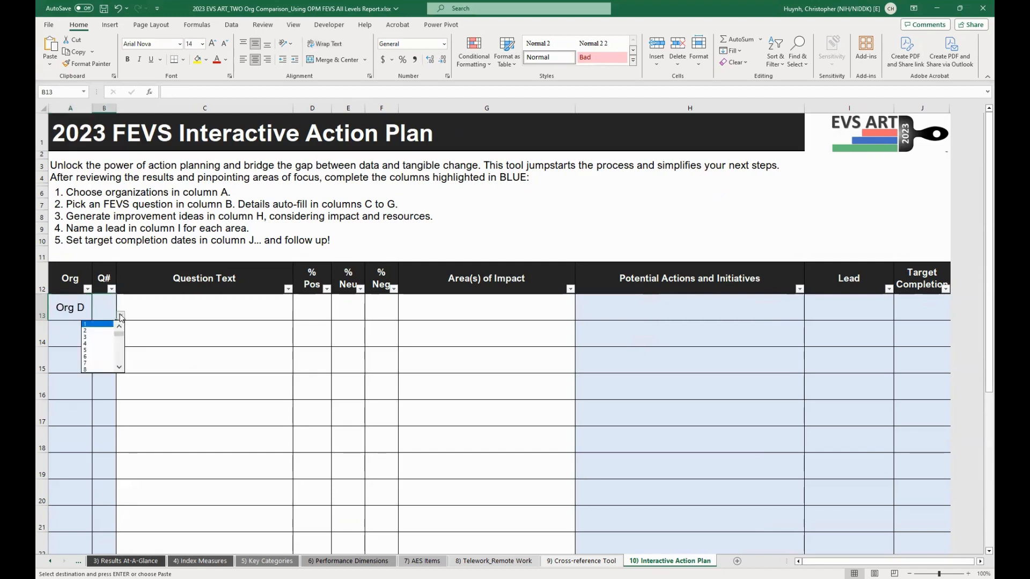
pyautogui.click(96, 363)
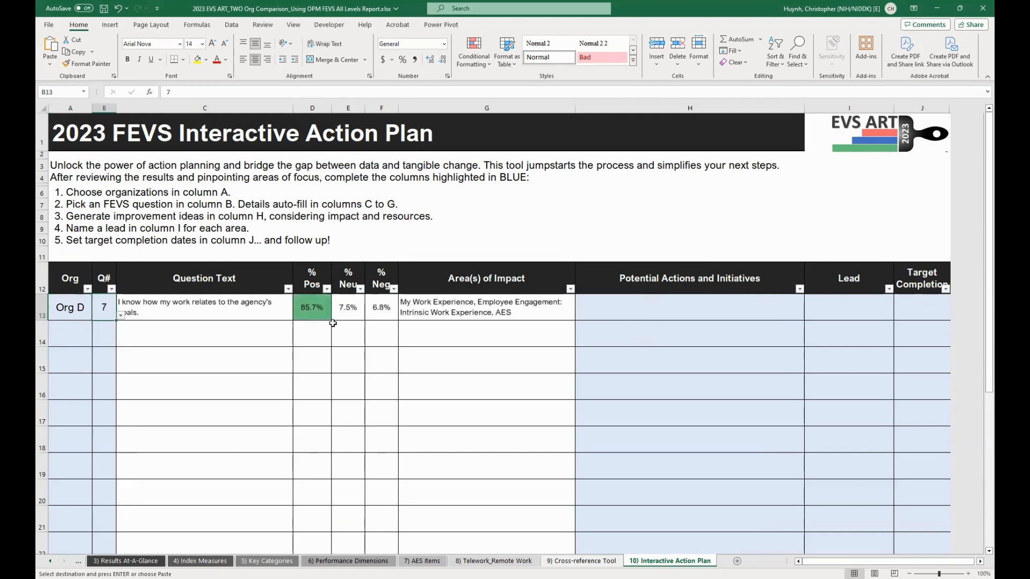
# - Look at the Potential Actions and Initiatives, Lead and Target Completion fields in the first action plan row
pyautogui.click(697, 313)
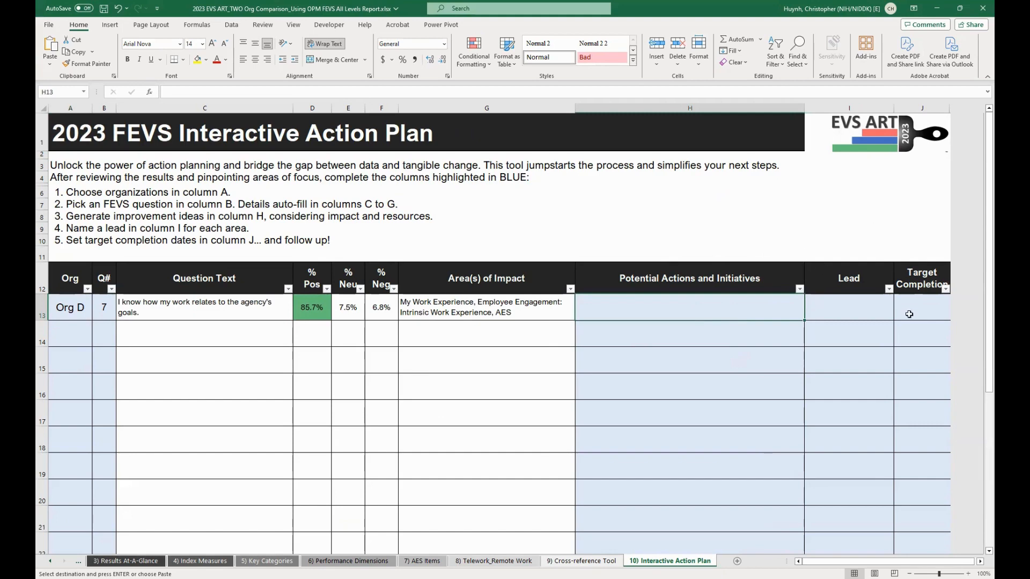
pyautogui.moveTo(799, 312); pyautogui.dragTo(909, 334)
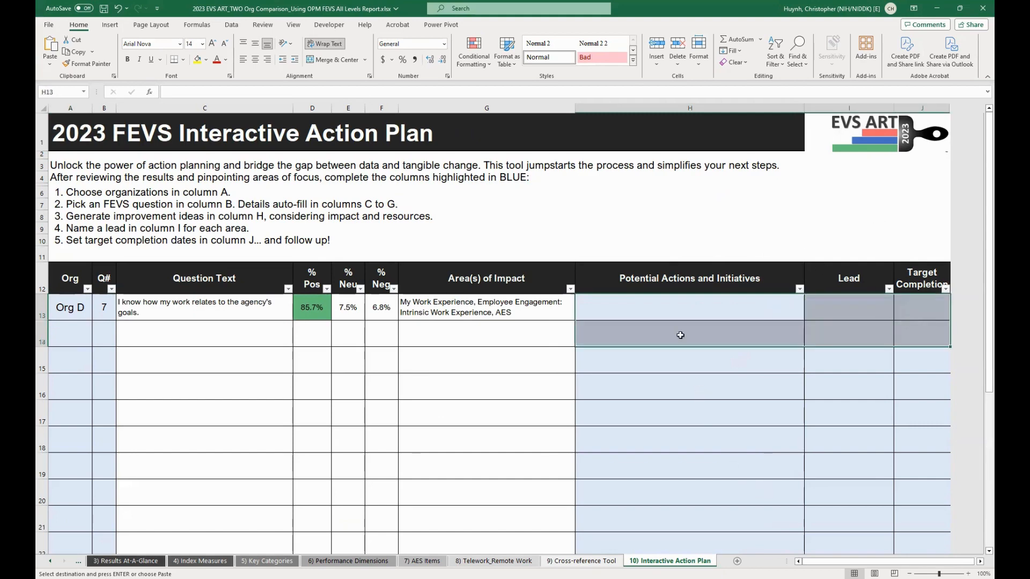
pyautogui.moveTo(742, 317); pyautogui.dragTo(911, 303)
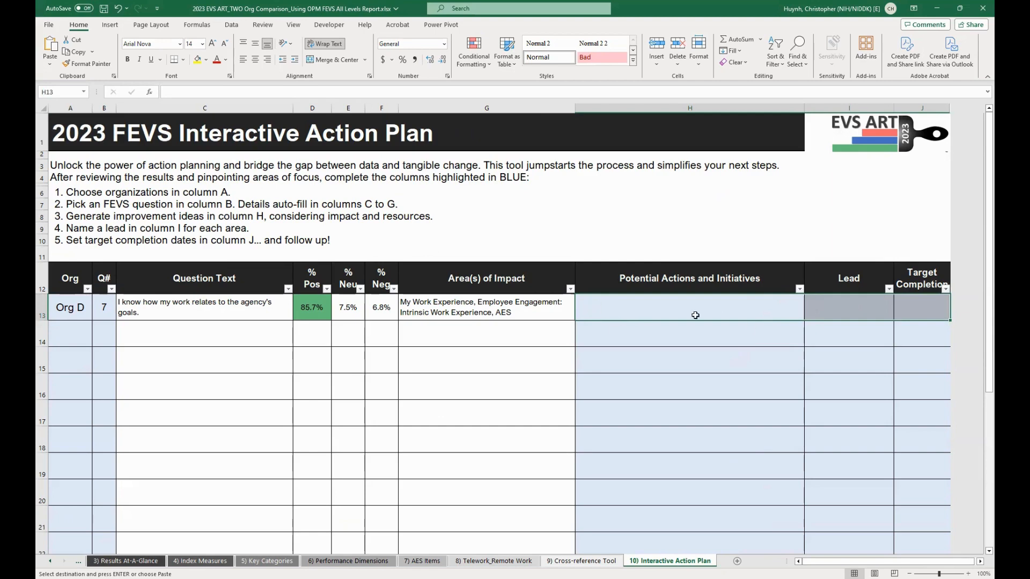
pyautogui.moveTo(781, 311); pyautogui.dragTo(908, 314)
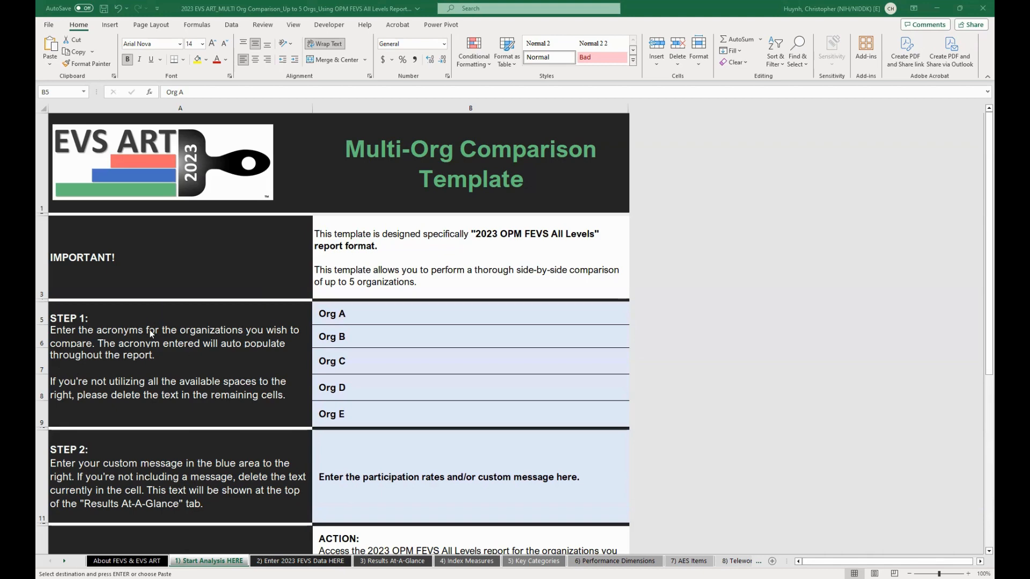
# - Read the setup steps on the Multi-Org Comparison Template's Start Analysis sheet
pyautogui.scroll(-1, 154, 386)
pyautogui.scroll(1, 207, 355)
pyautogui.scroll(-1, 347, 414)
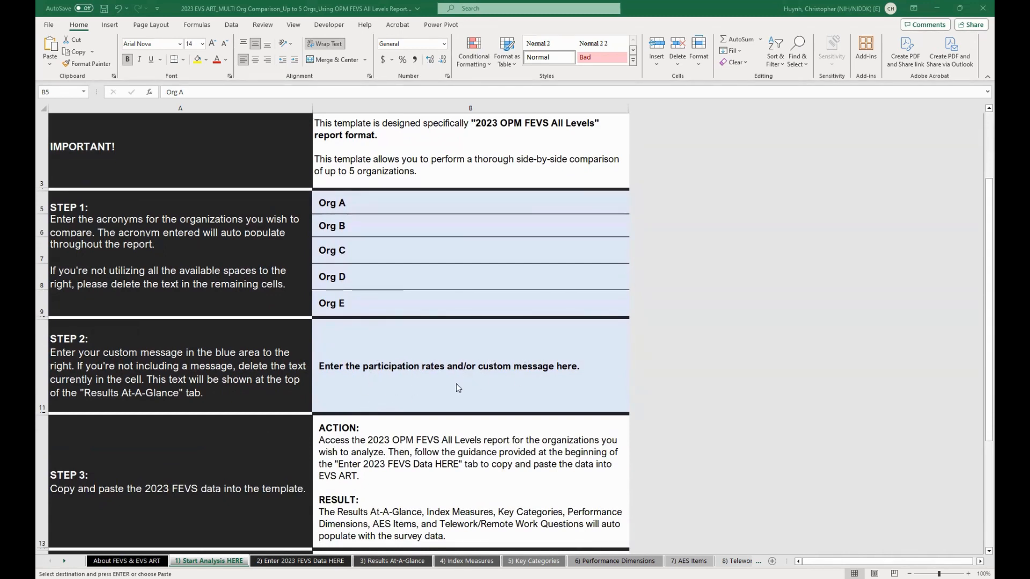
pyautogui.scroll(-1, 456, 384)
pyautogui.scroll(1, 456, 387)
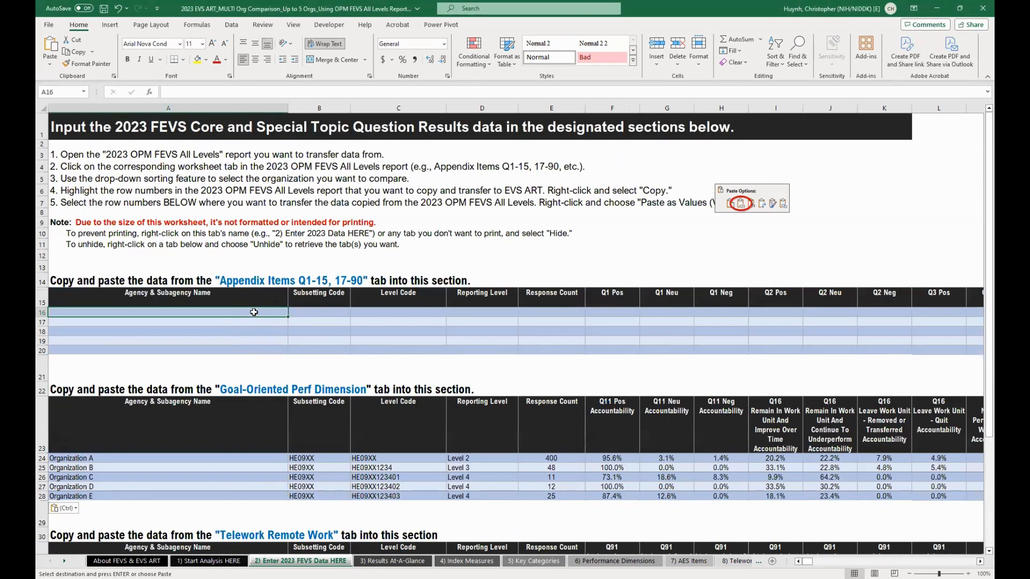
# - Copy the Organization A to E rows from the All Levels report's Appendix Items sheet and paste them as values into the template's matching section
pyautogui.moveTo(254, 311); pyautogui.dragTo(251, 342)
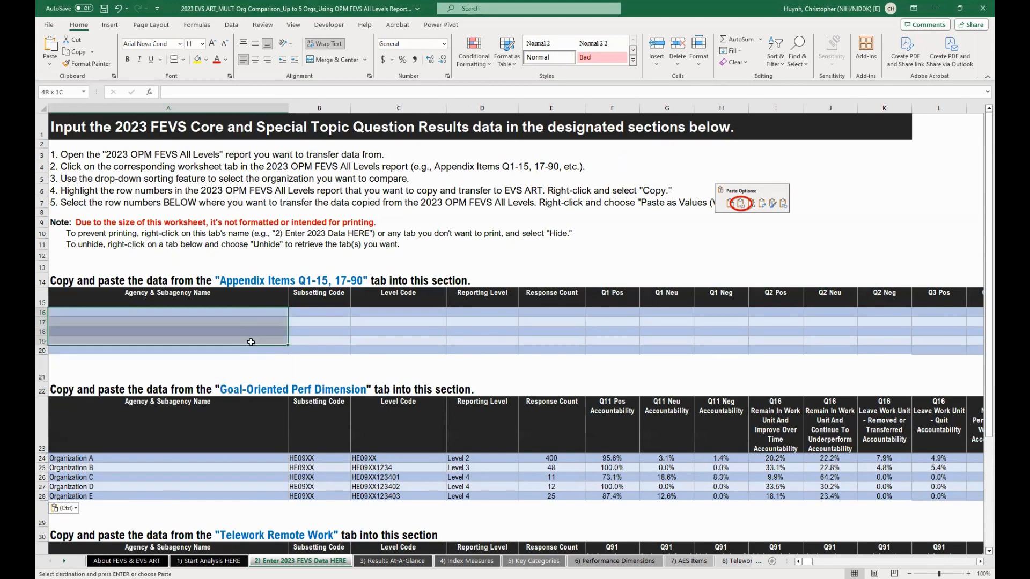
pyautogui.click(224, 313)
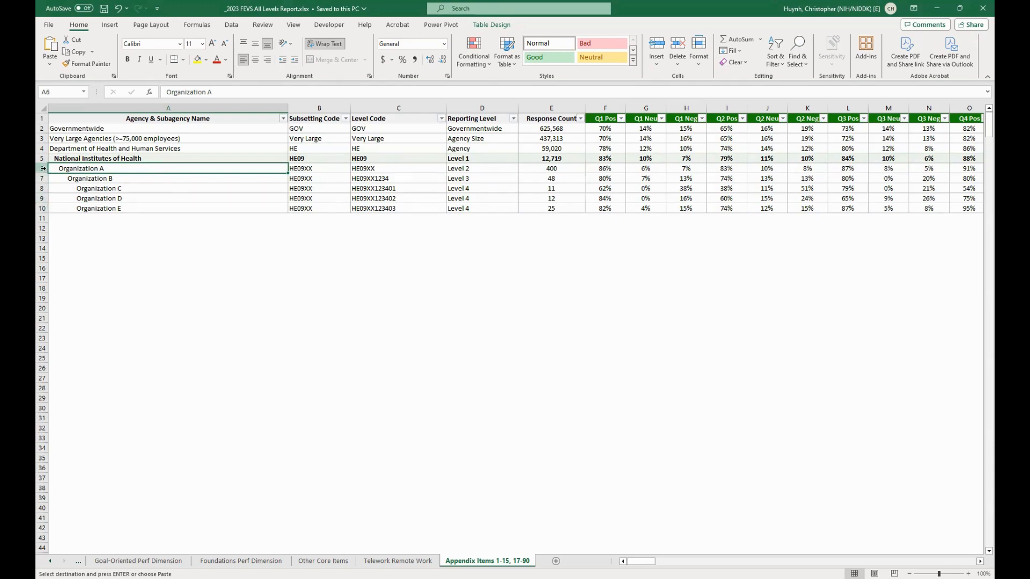
pyautogui.moveTo(43, 168); pyautogui.dragTo(42, 209)
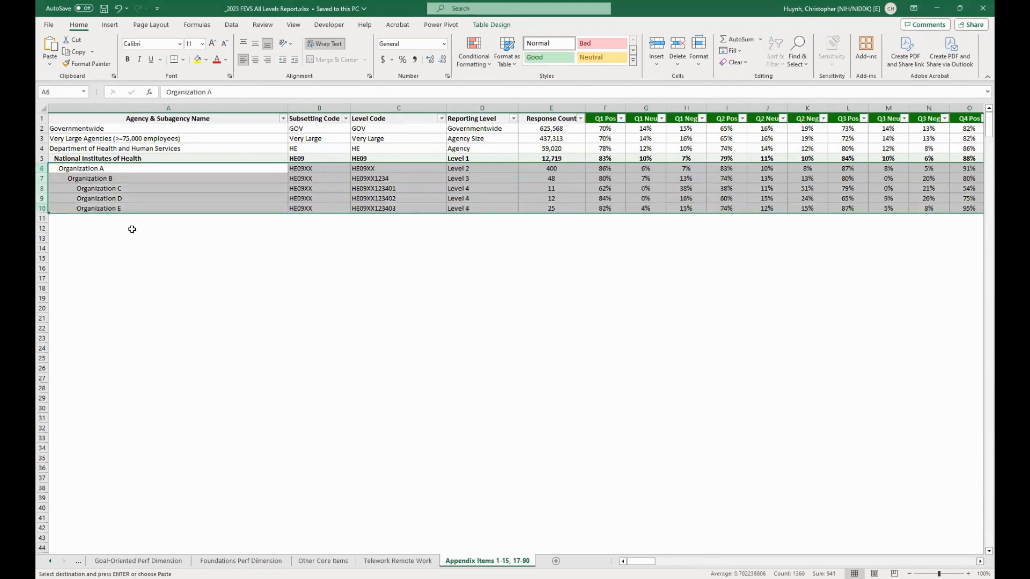
pyautogui.rightClick(43, 190)
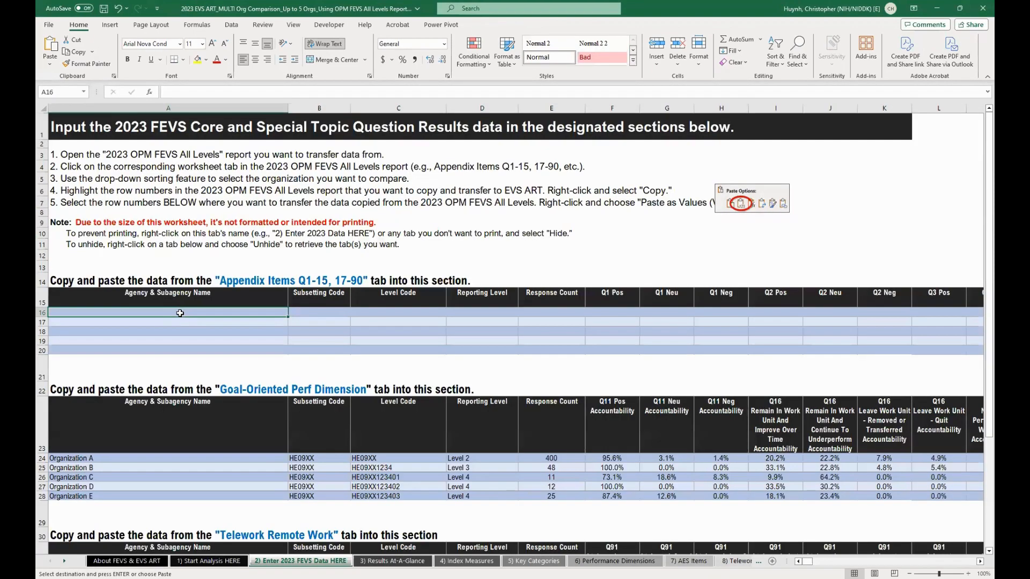
pyautogui.rightClick(181, 313)
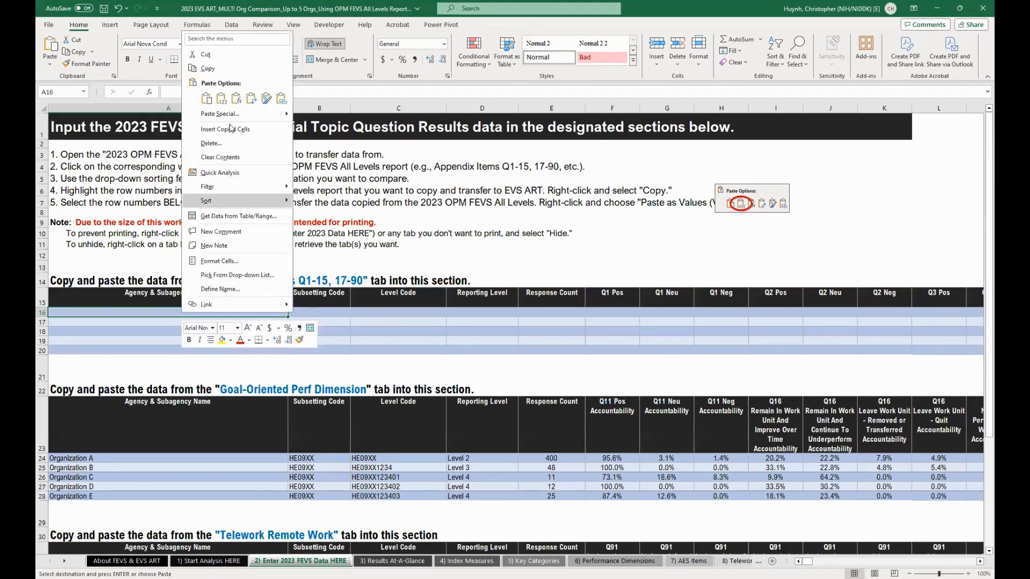
pyautogui.click(221, 99)
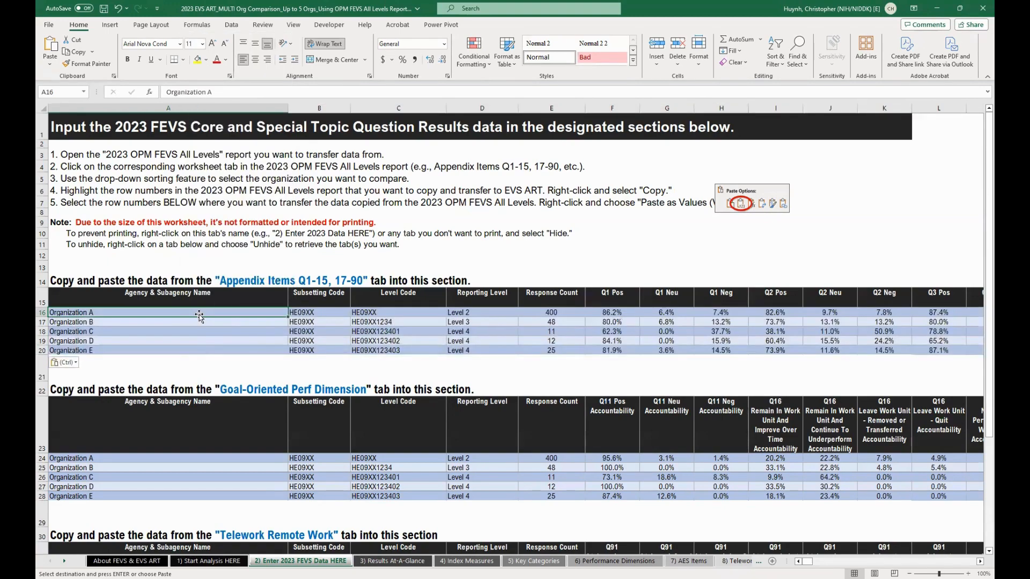
# - Look over the Appendix Items, Goal-Oriented Perf Dimension and Telework Remote Work data entered for the five organizations
pyautogui.scroll(-1, 199, 317)
pyautogui.scroll(-2, 199, 315)
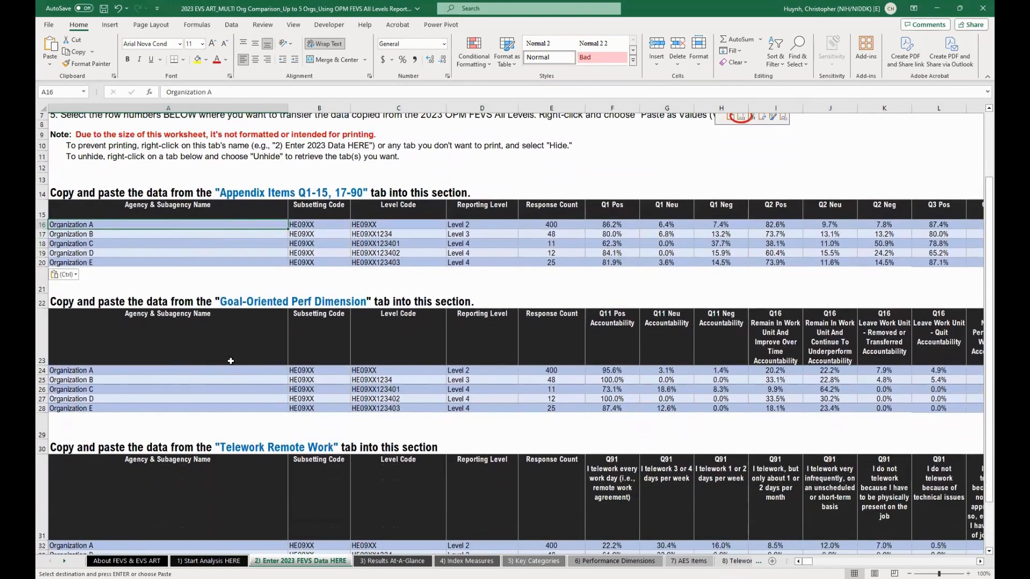
pyautogui.scroll(-1, 230, 361)
pyautogui.scroll(-5, 273, 443)
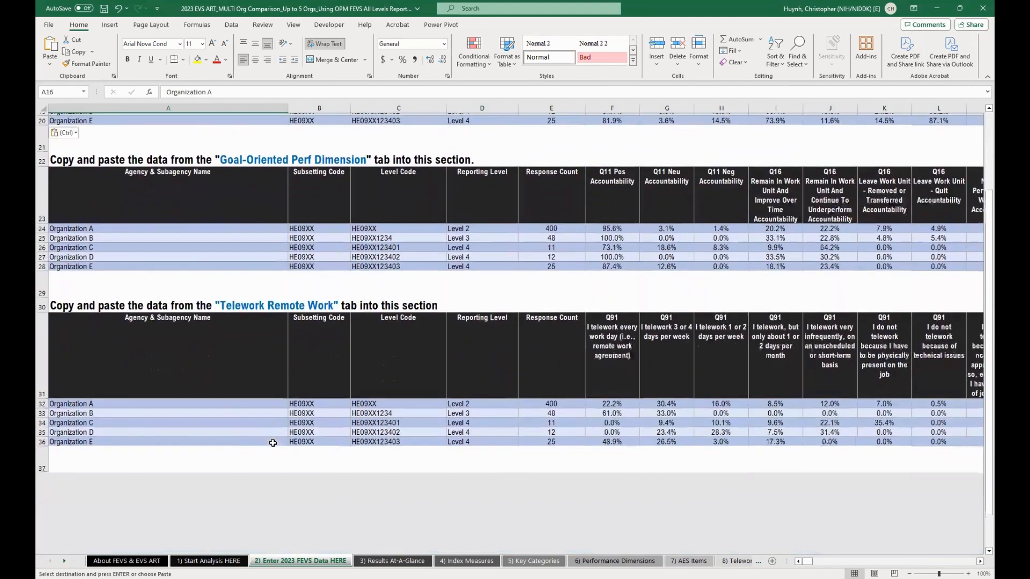
pyautogui.scroll(10, 273, 443)
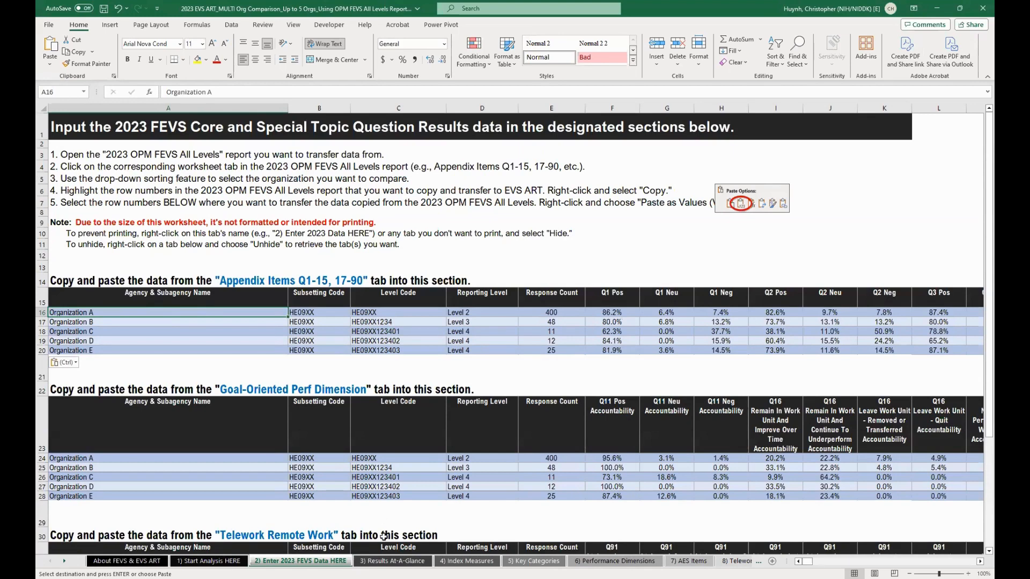
# - Review the Results At-A-Glance charts comparing the five organizations, from Employee Engagement through My Satisfaction
pyautogui.click(404, 561)
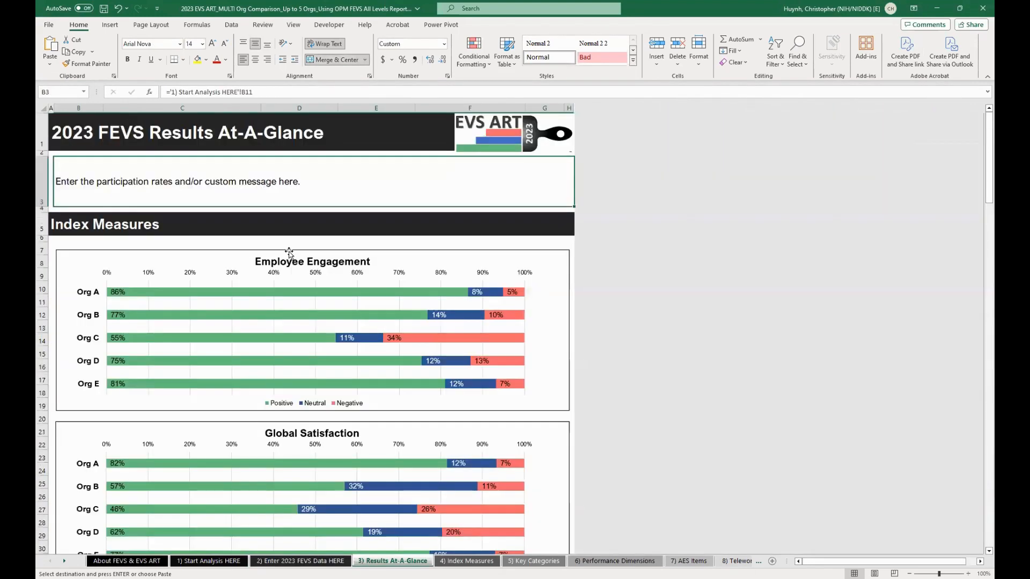
pyautogui.scroll(-2, 290, 255)
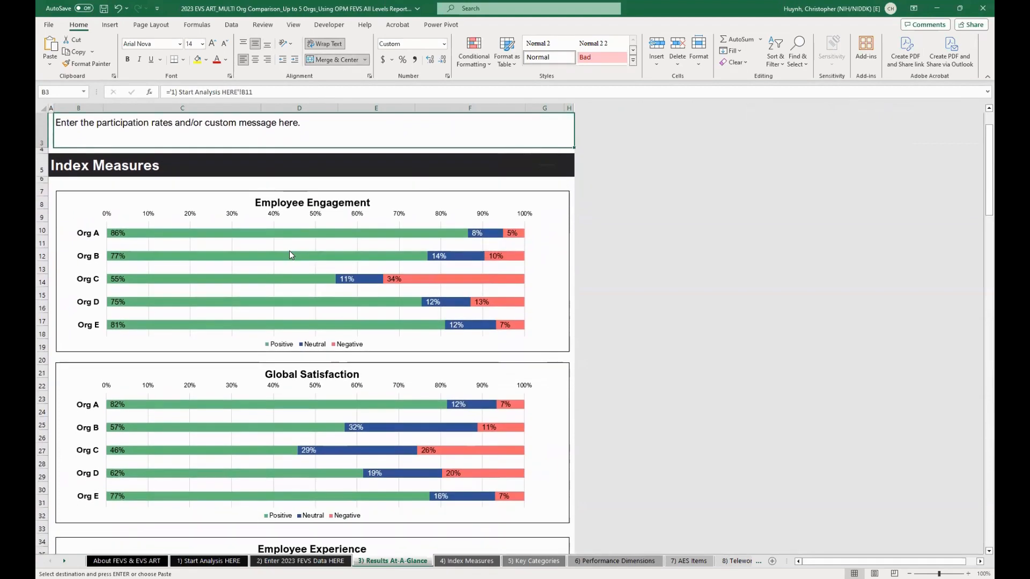
pyautogui.scroll(-2, 289, 254)
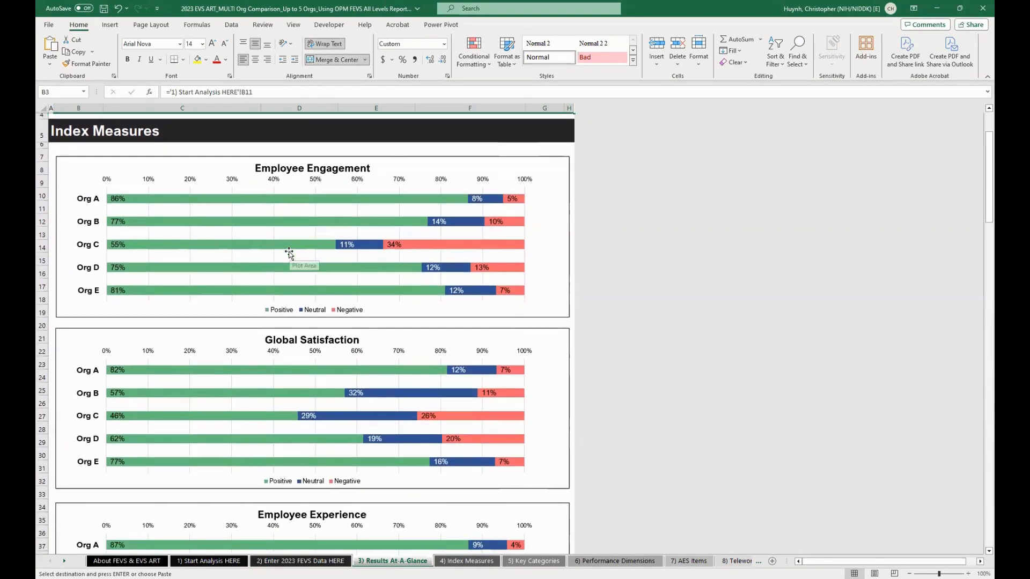
pyautogui.scroll(-4, 288, 252)
pyautogui.scroll(-15, 289, 252)
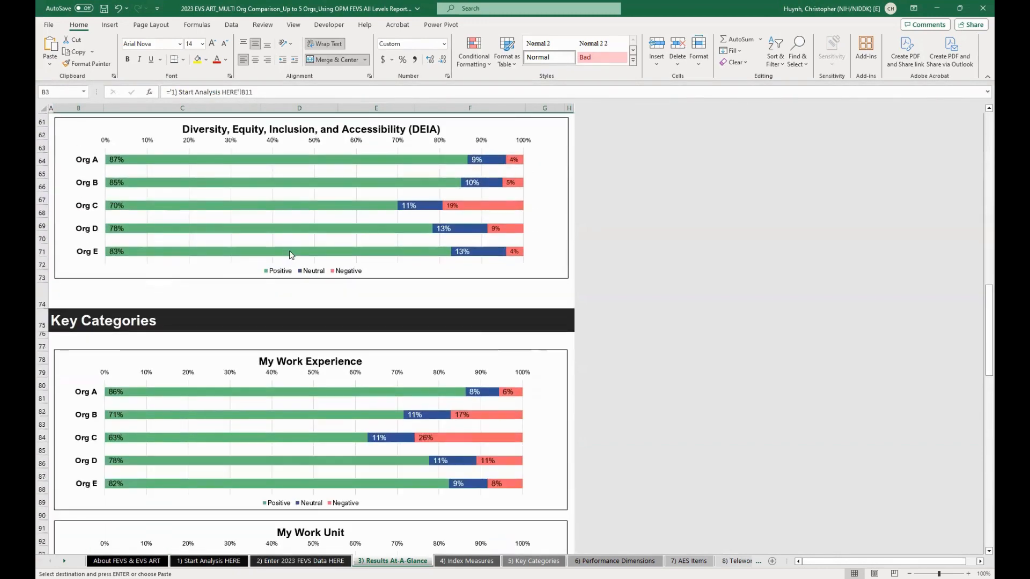
pyautogui.scroll(-9, 288, 252)
pyautogui.scroll(-17, 289, 252)
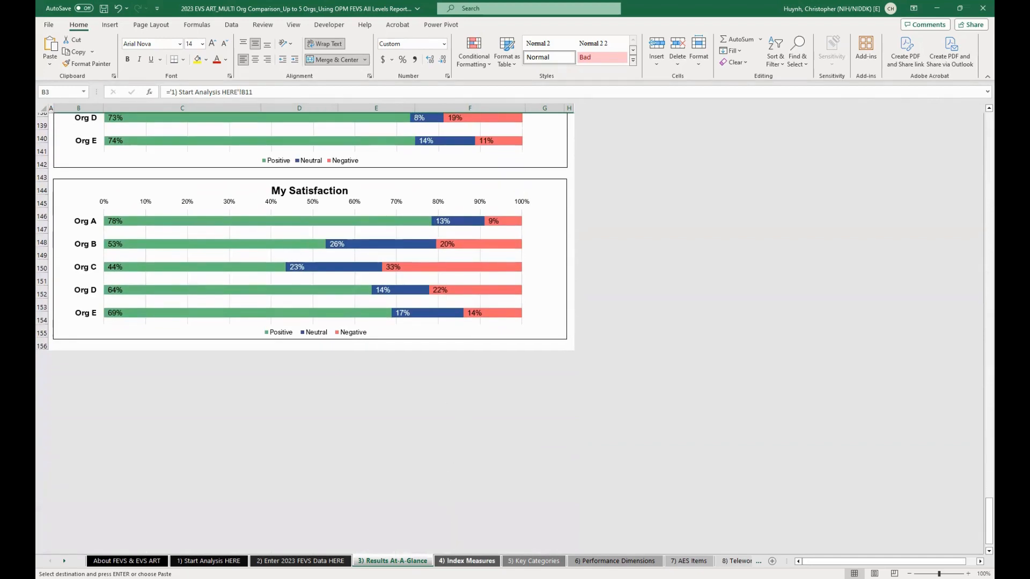
# - Review the Index Measures summary for the five organizations and the Employee Engagement Index deeper dive with its three subindices
pyautogui.click(466, 561)
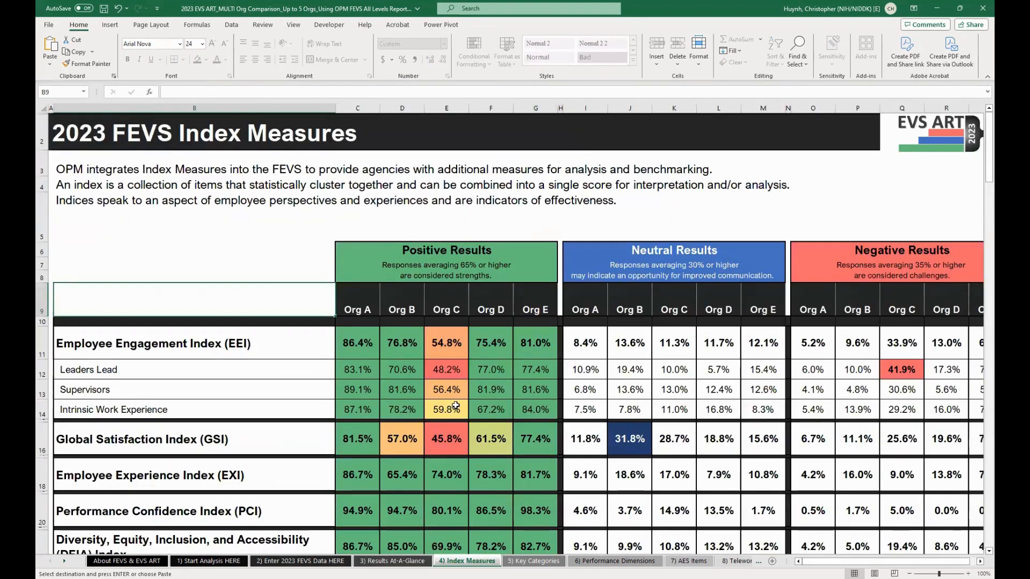
pyautogui.scroll(-1, 456, 406)
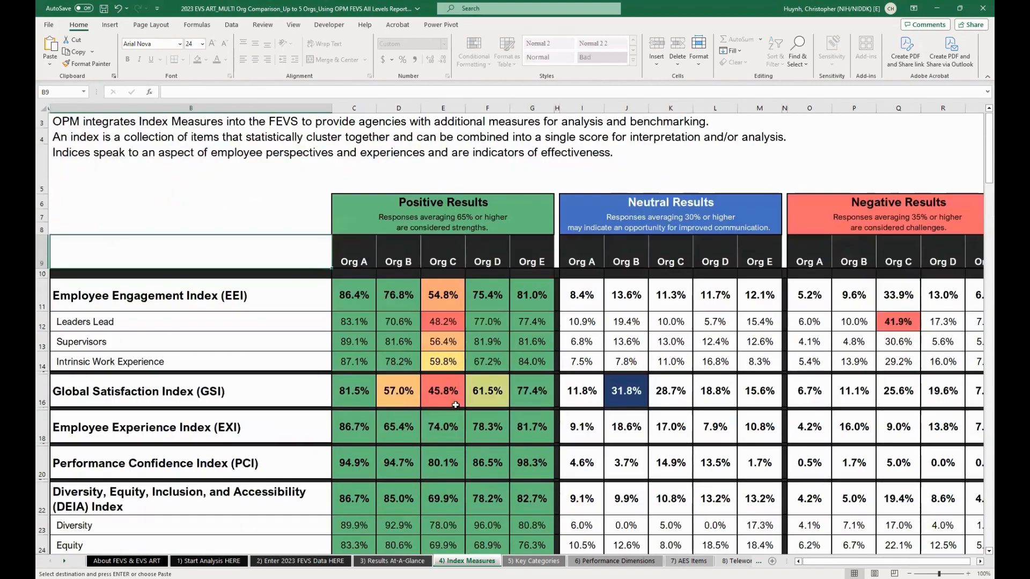
pyautogui.scroll(-2, 309, 382)
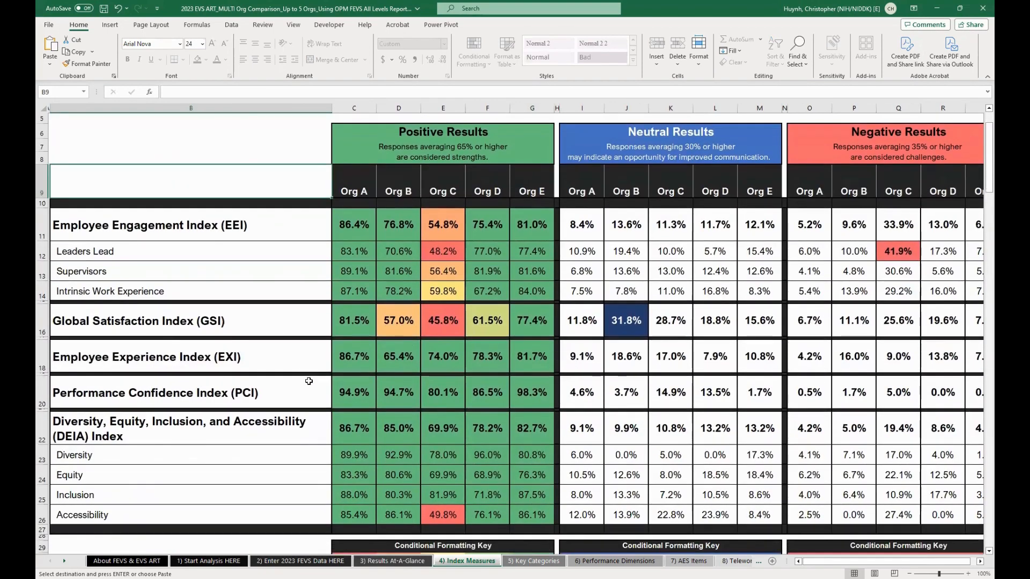
pyautogui.scroll(-1, 453, 413)
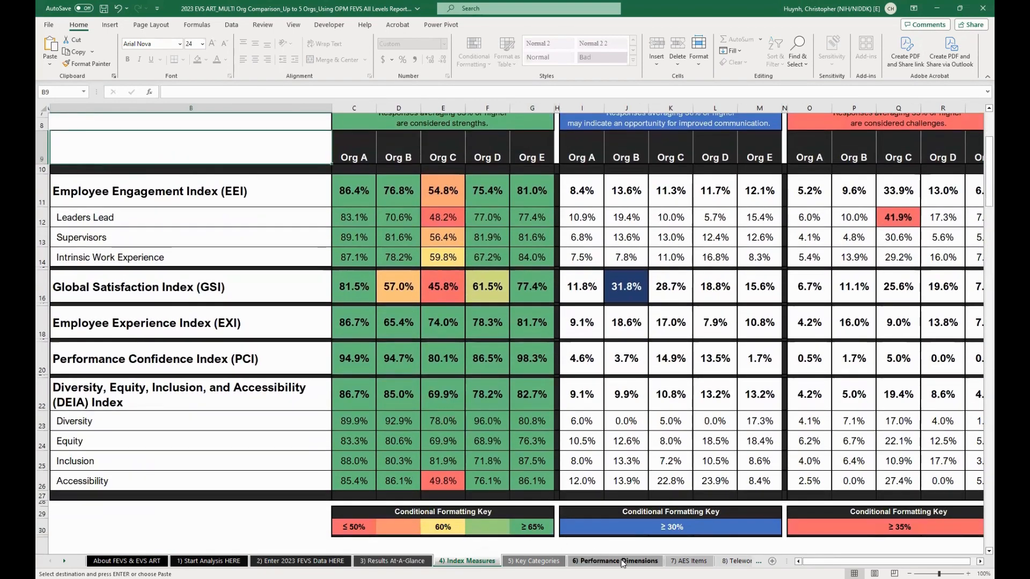
pyautogui.scroll(-7, 474, 421)
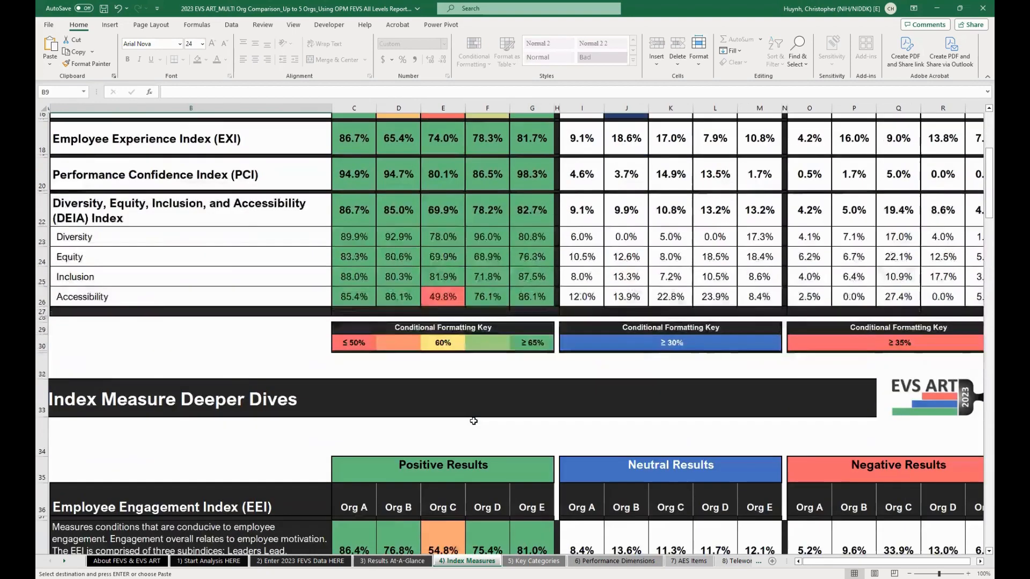
pyautogui.scroll(-3, 474, 421)
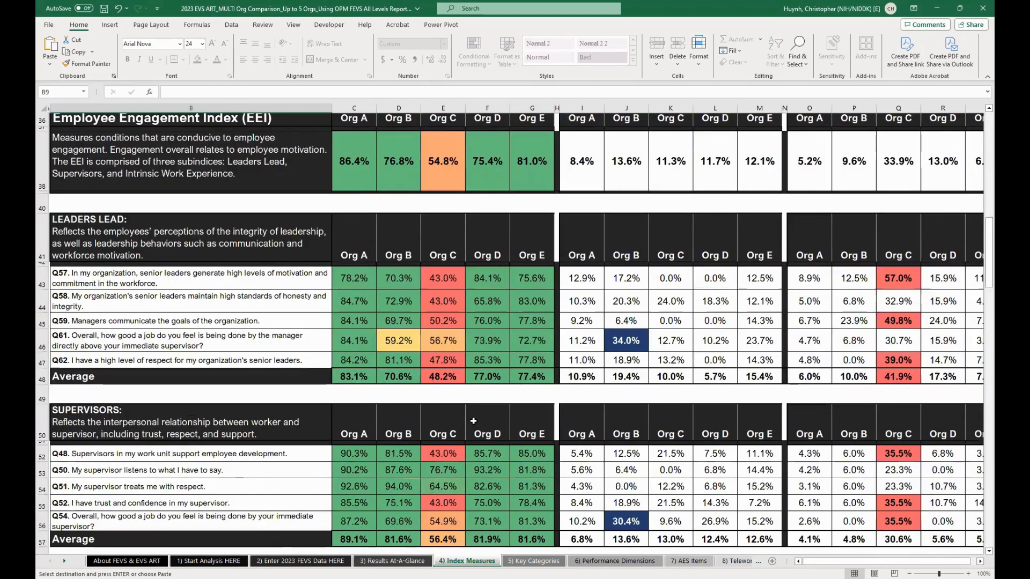
pyautogui.scroll(-5, 473, 422)
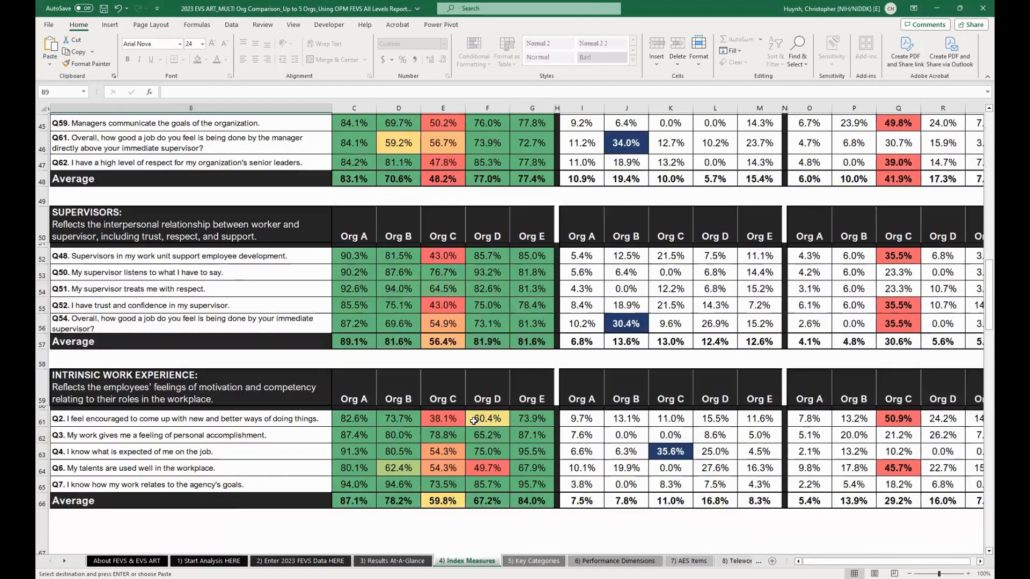
pyautogui.scroll(-3, 474, 421)
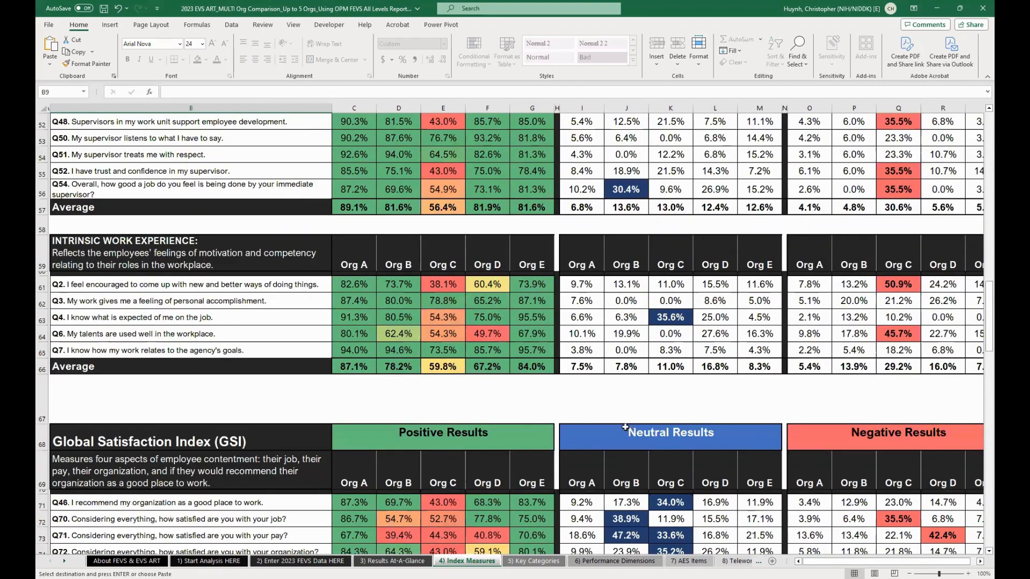
# - Examine the highlighted neutral and negative results of Organizations C and D in the Global Satisfaction Index deeper dive
pyautogui.scroll(-2, 625, 427)
pyautogui.click(677, 419)
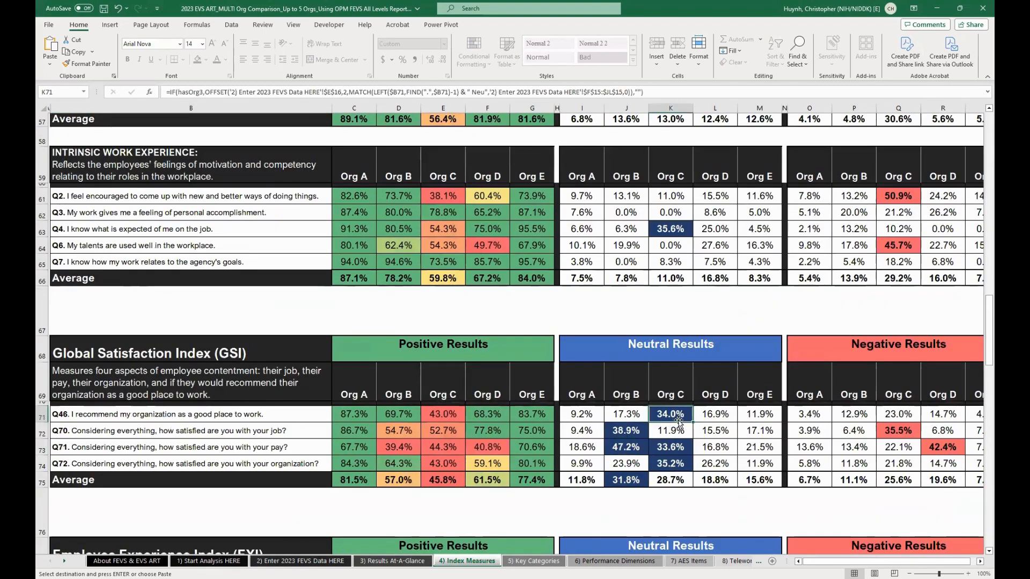
pyautogui.click(680, 463)
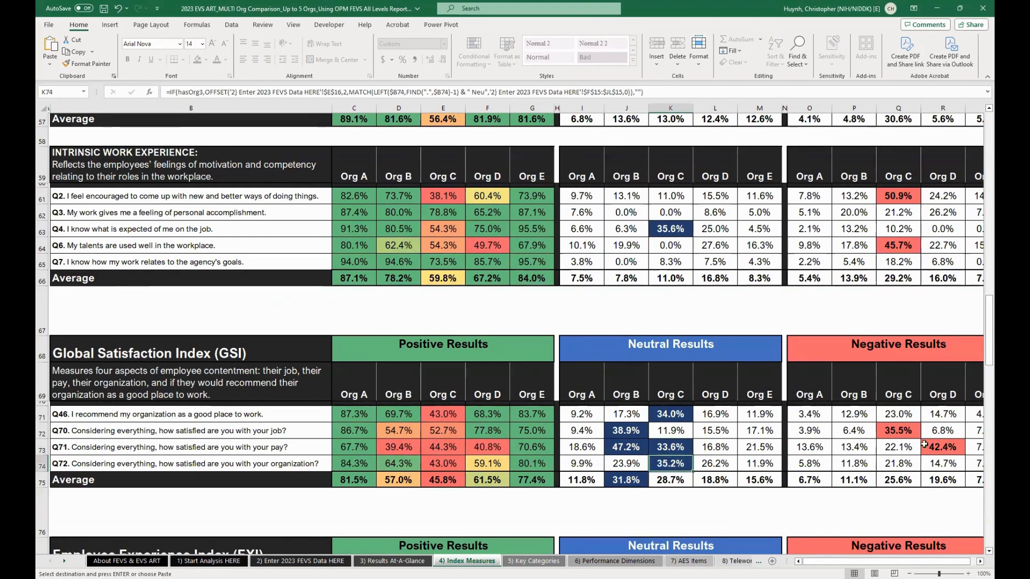
pyautogui.click(901, 429)
pyautogui.click(939, 445)
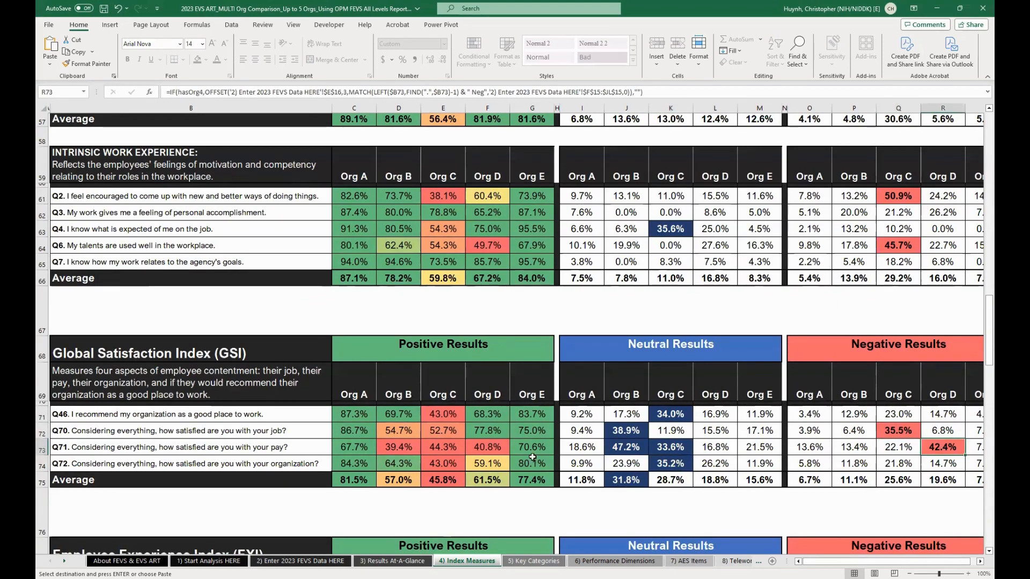
# - Examine the low positive results in the Employee Experience Index, and look through the Performance Confidence and DEIA index deeper dives
pyautogui.scroll(-4, 446, 418)
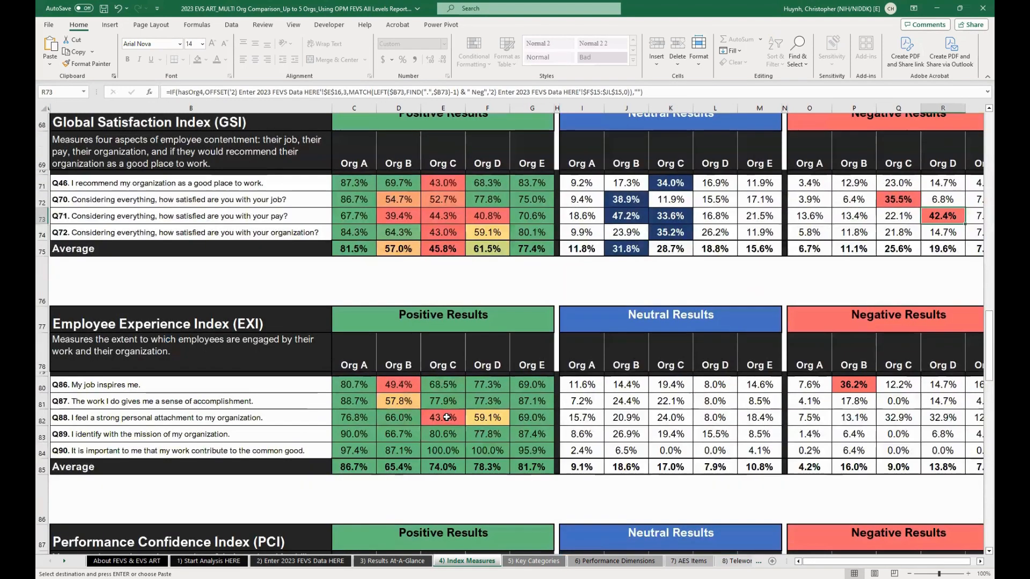
pyautogui.click(404, 401)
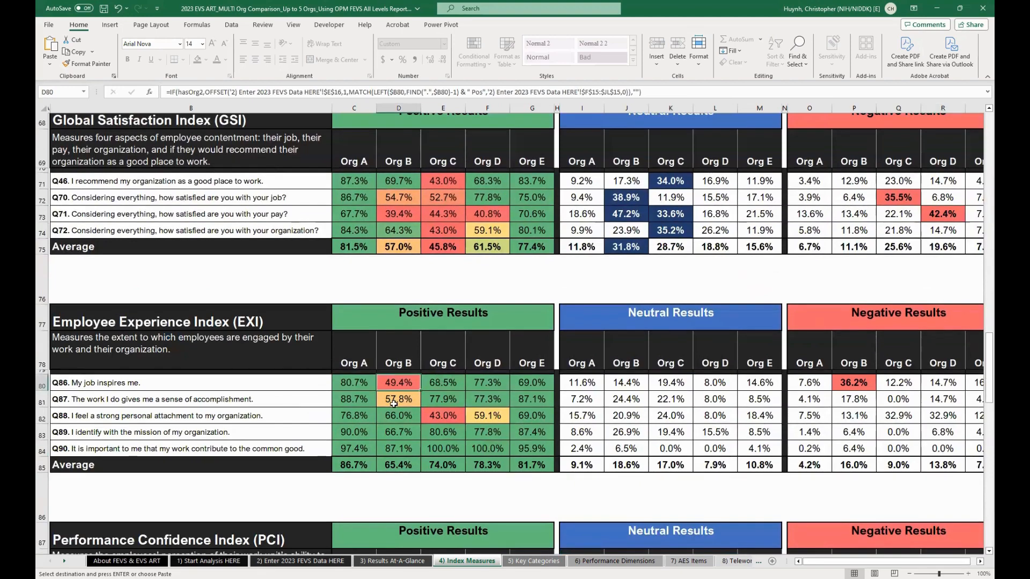
pyautogui.click(425, 416)
pyautogui.click(489, 417)
pyautogui.scroll(-1, 485, 439)
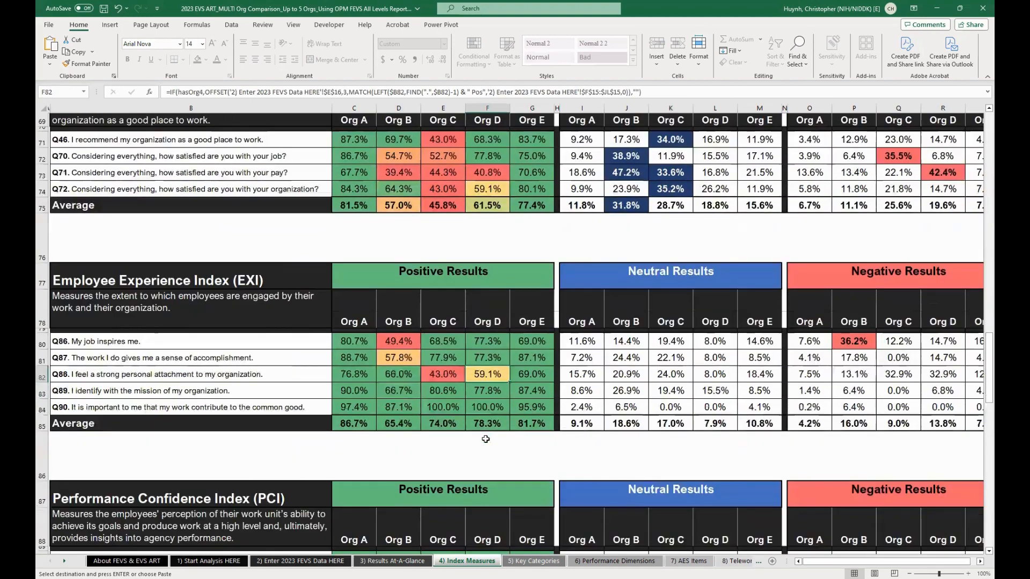
pyautogui.scroll(-4, 485, 439)
pyautogui.scroll(-1, 514, 334)
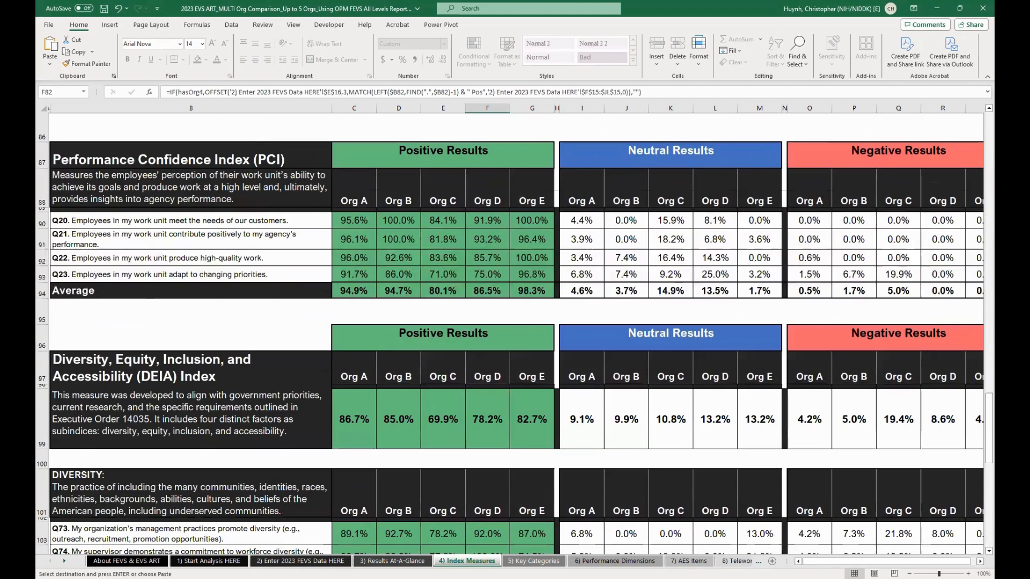
pyautogui.scroll(-5, 603, 425)
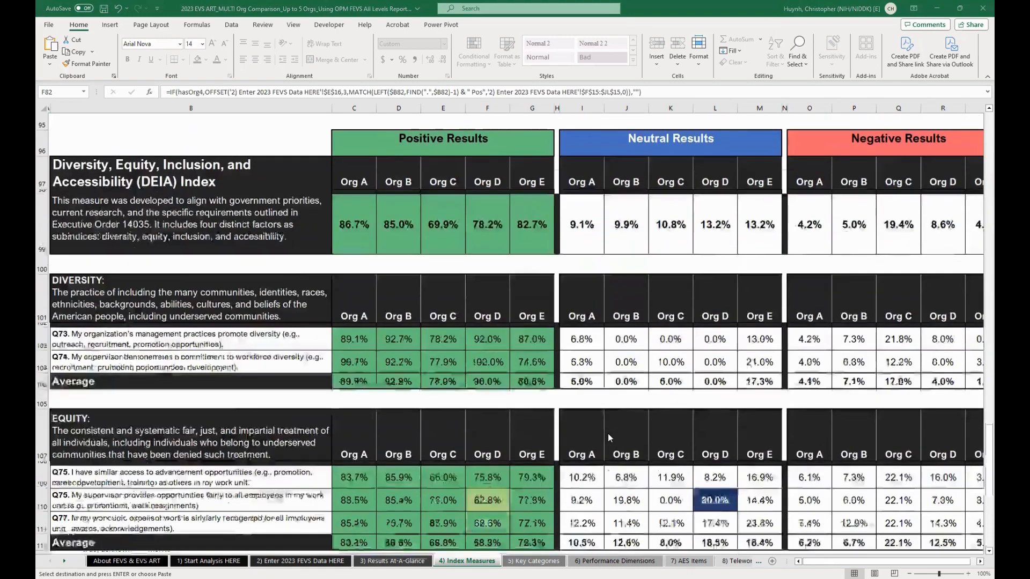
pyautogui.scroll(-4, 603, 425)
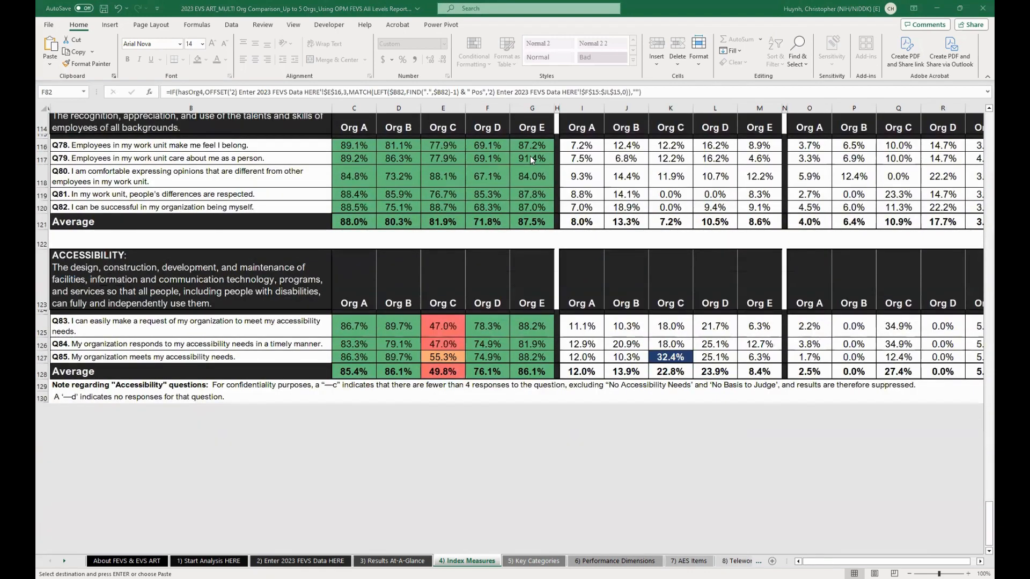
# - Review the Key Categories sheet from the summary table through the My Supervisor deeper dive for the five organizations
pyautogui.click(555, 561)
pyautogui.scroll(-5, 508, 371)
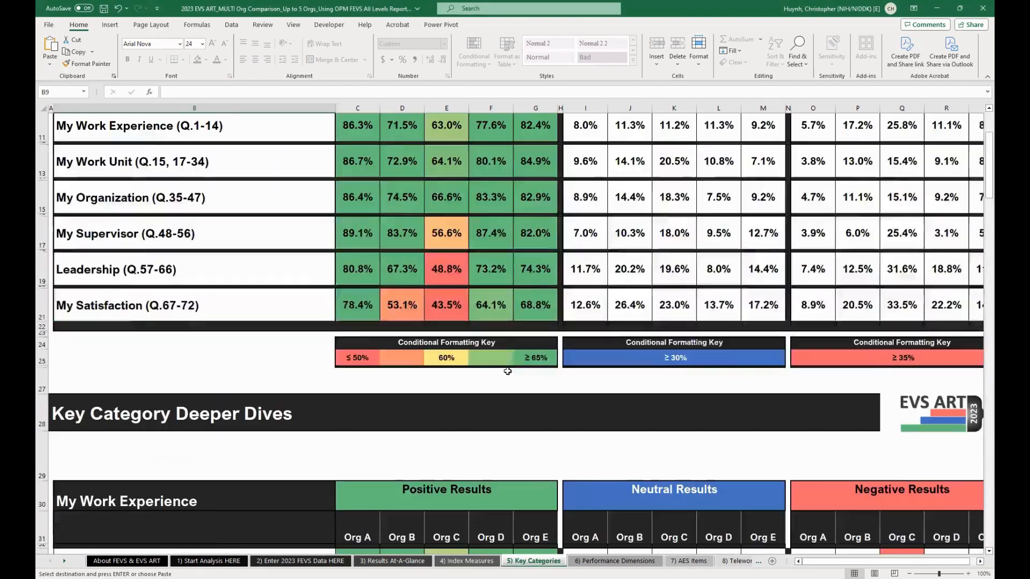
pyautogui.scroll(-7, 508, 372)
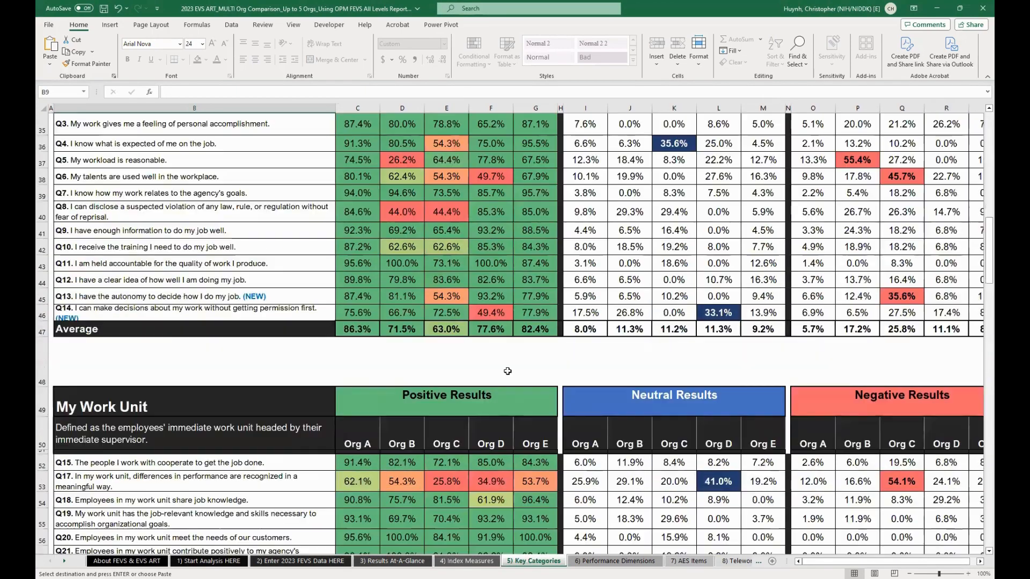
pyautogui.scroll(-9, 508, 371)
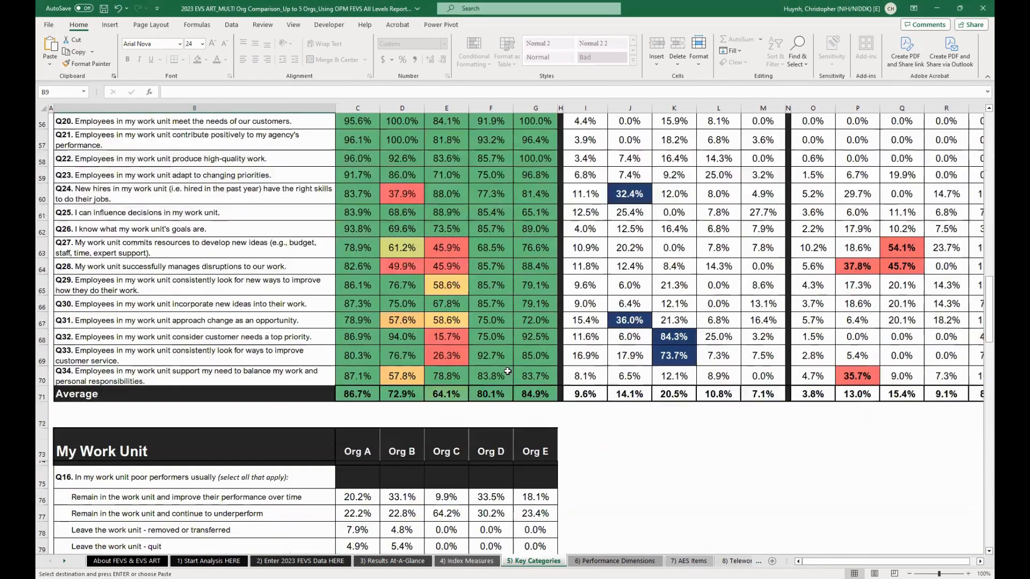
pyautogui.scroll(-4, 507, 372)
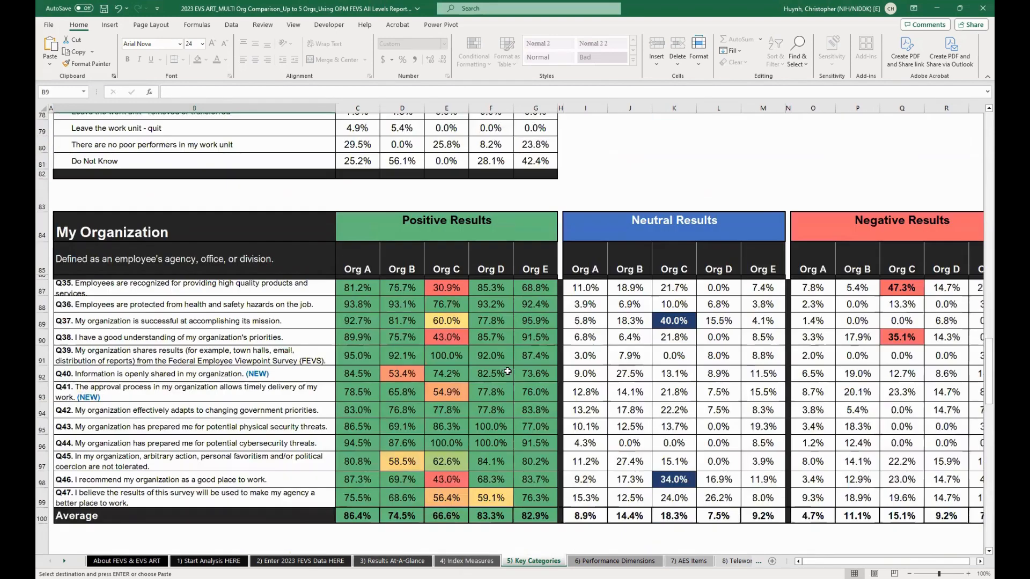
pyautogui.scroll(-6, 507, 372)
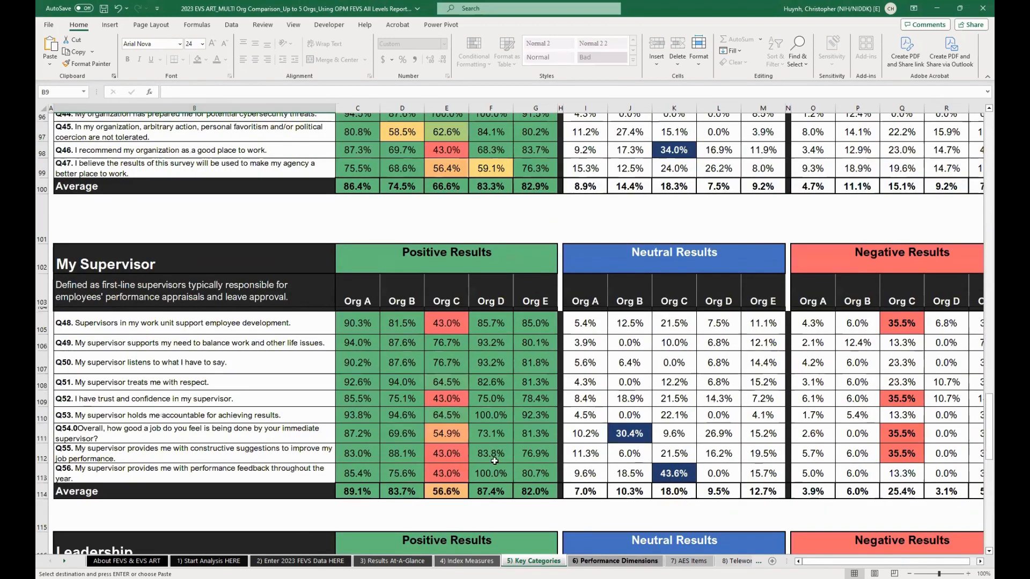
# - Review the Agile, Employee-Focused, Foundations and Goal-Oriented results on the Performance Dimensions sheet
pyautogui.hotkey('ctrl', 'pagedown')
pyautogui.scroll(-4, 494, 461)
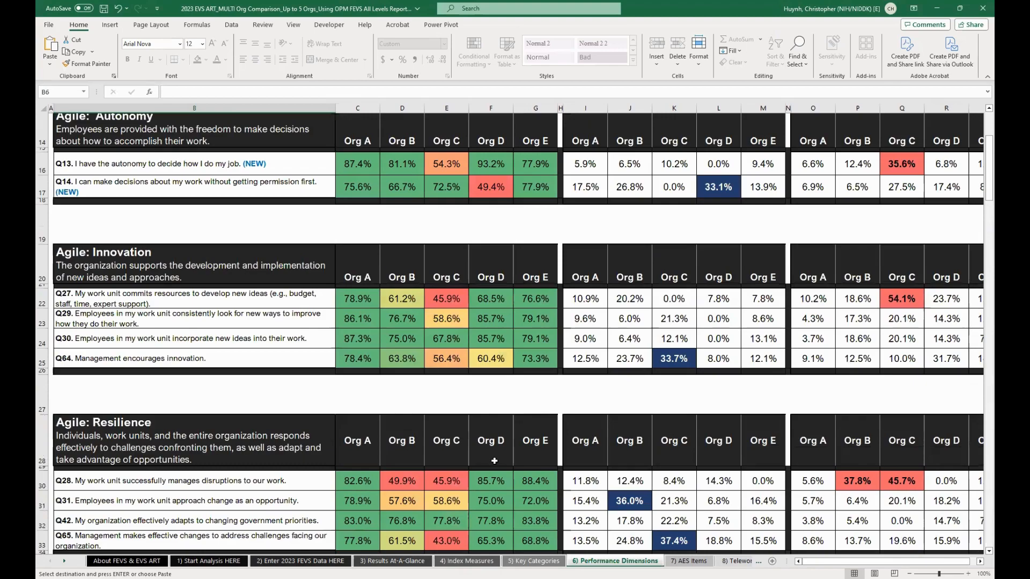
pyautogui.scroll(-11, 494, 461)
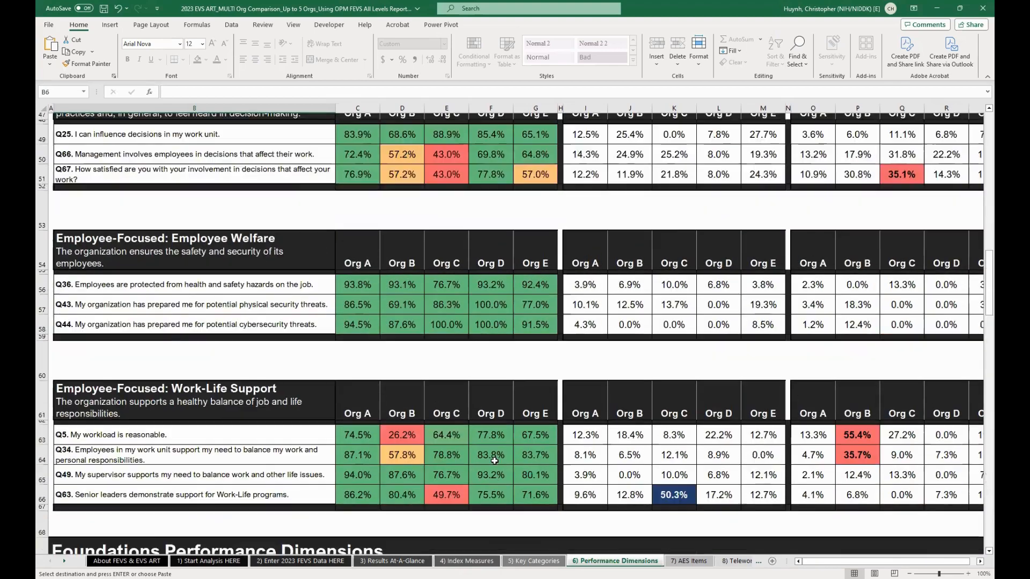
pyautogui.scroll(-8, 494, 461)
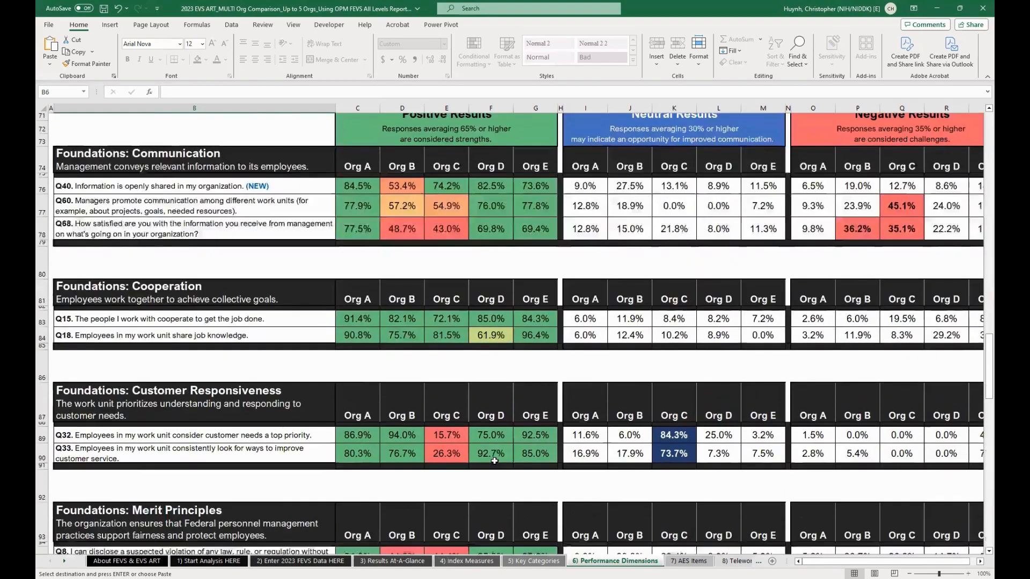
pyautogui.scroll(-4, 495, 461)
pyautogui.scroll(-5, 494, 460)
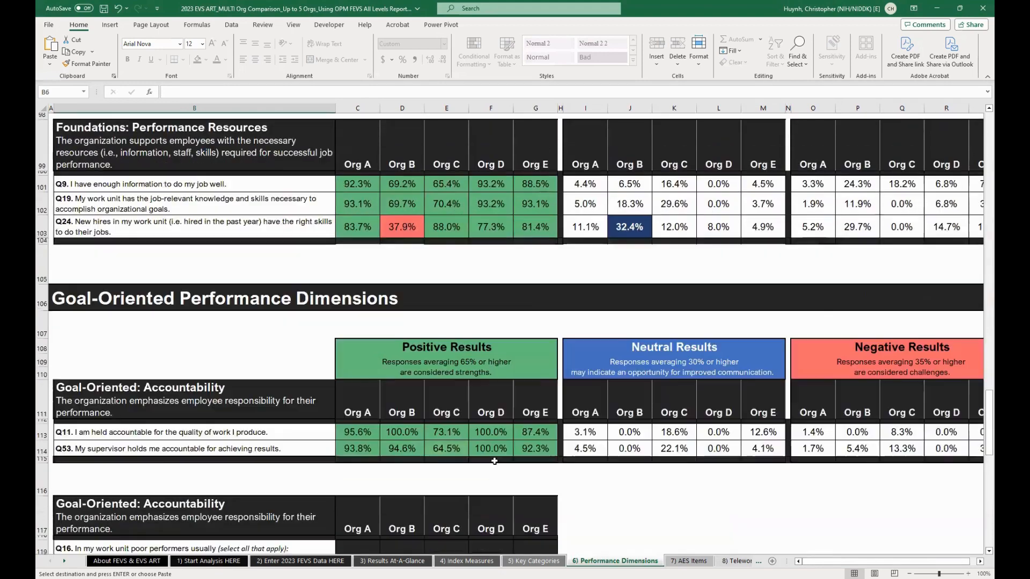
pyautogui.scroll(-3, 494, 461)
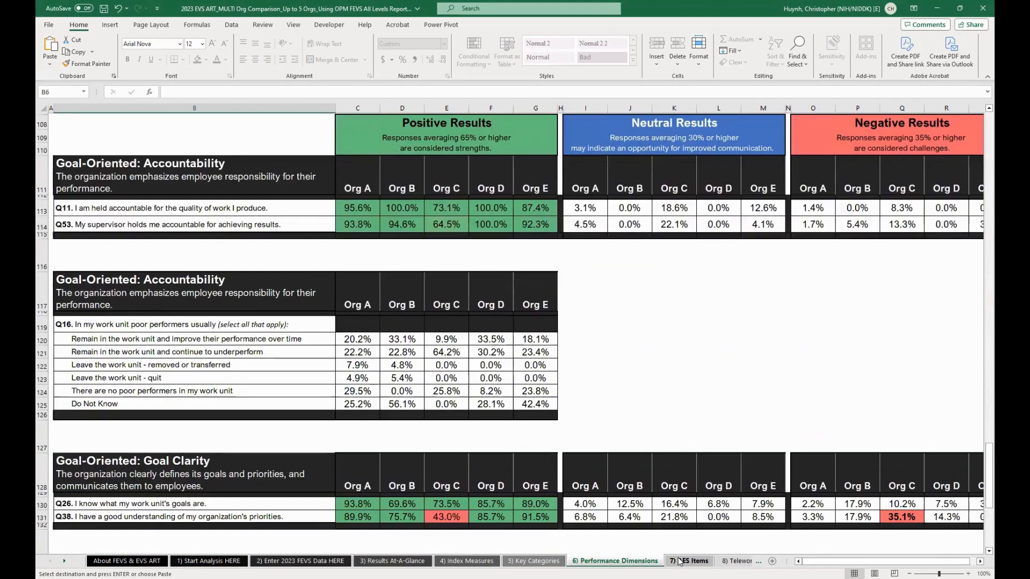
# - Review the five organizations' positive, neutral and negative results on the AES Items sheet, from Q1 through Q72
pyautogui.click(689, 561)
pyautogui.scroll(-1, 509, 322)
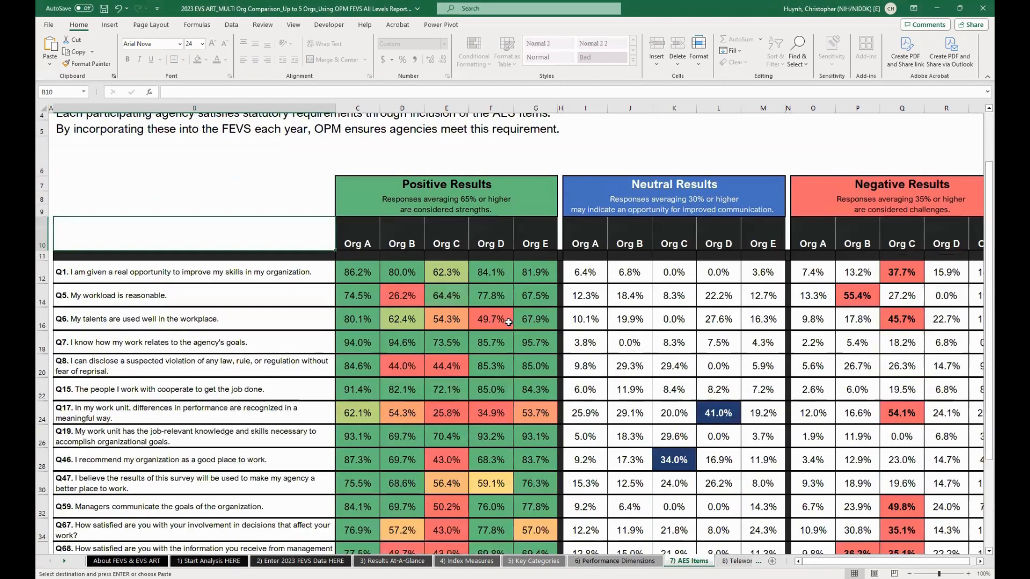
pyautogui.scroll(-2, 508, 322)
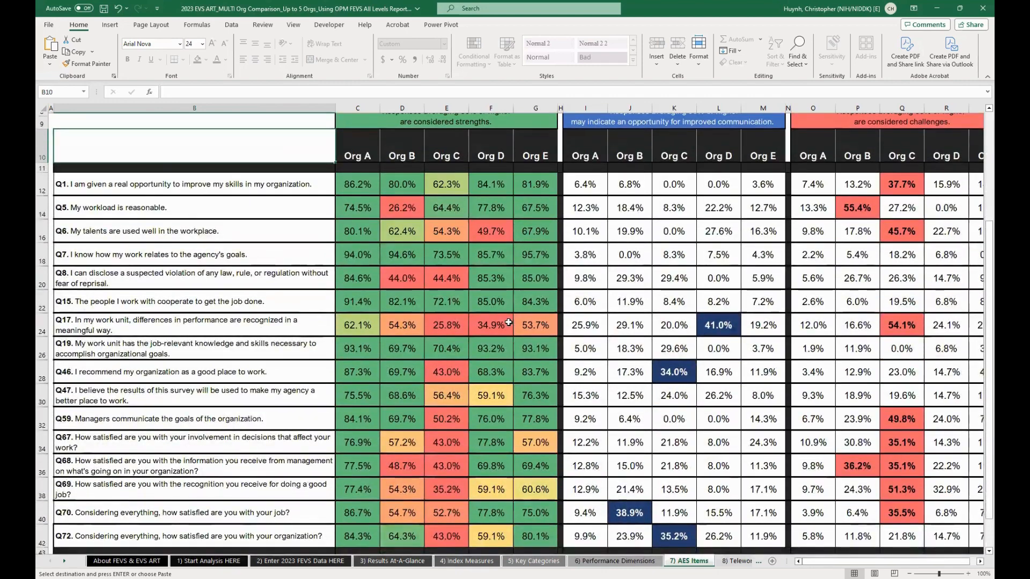
pyautogui.scroll(-1, 508, 323)
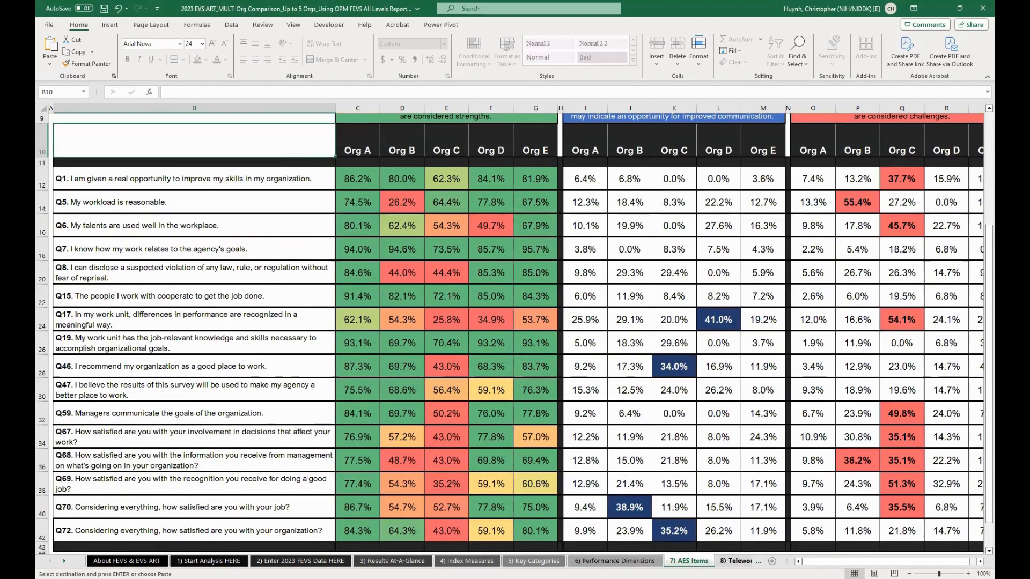
# - Review the Telework_Remote Work sheet and inspect the "--d" entries for Organizations C and D under Q91A
pyautogui.click(740, 561)
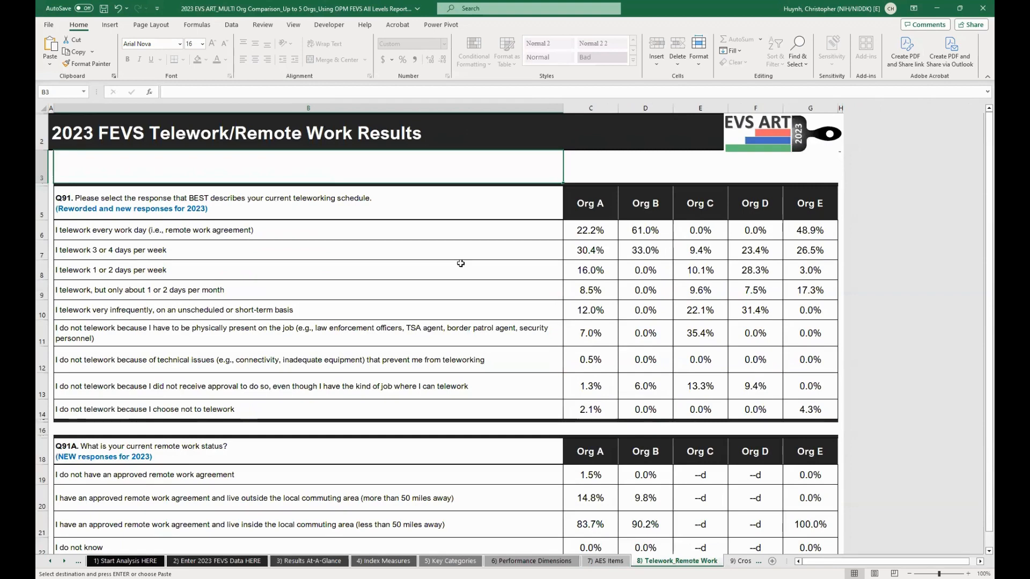
pyautogui.scroll(-1, 461, 264)
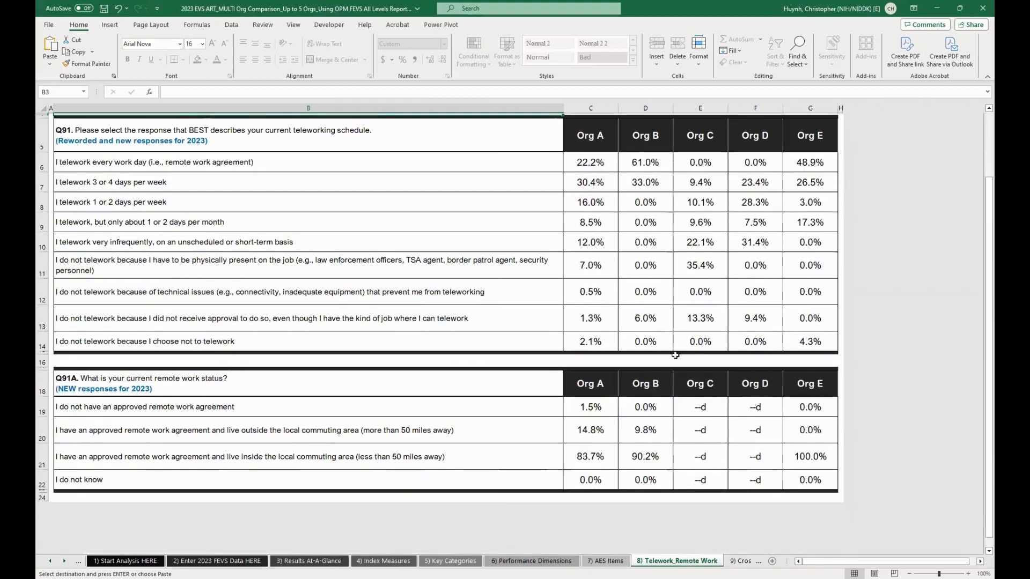
pyautogui.click(713, 410)
pyautogui.click(763, 407)
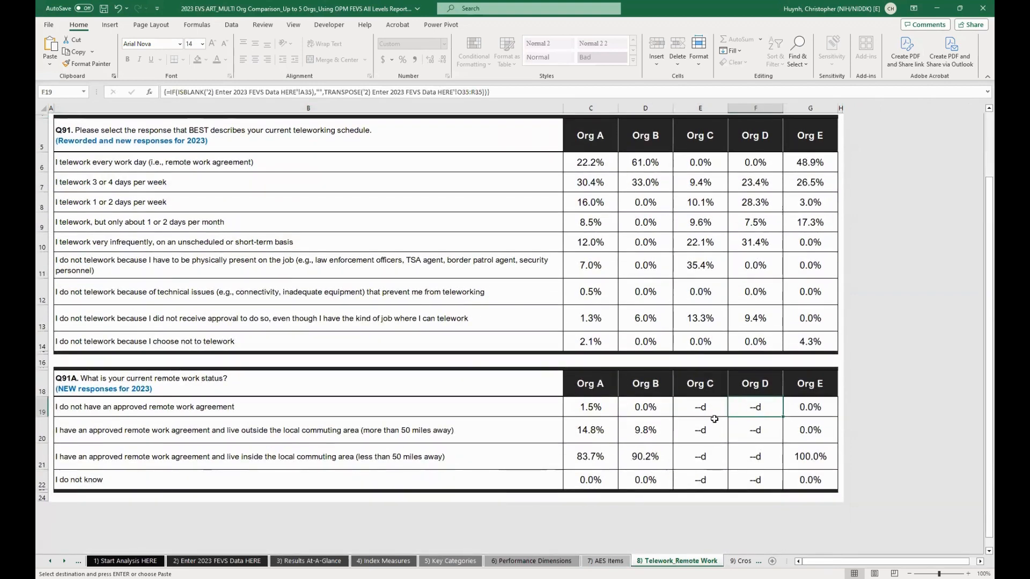
pyautogui.click(733, 429)
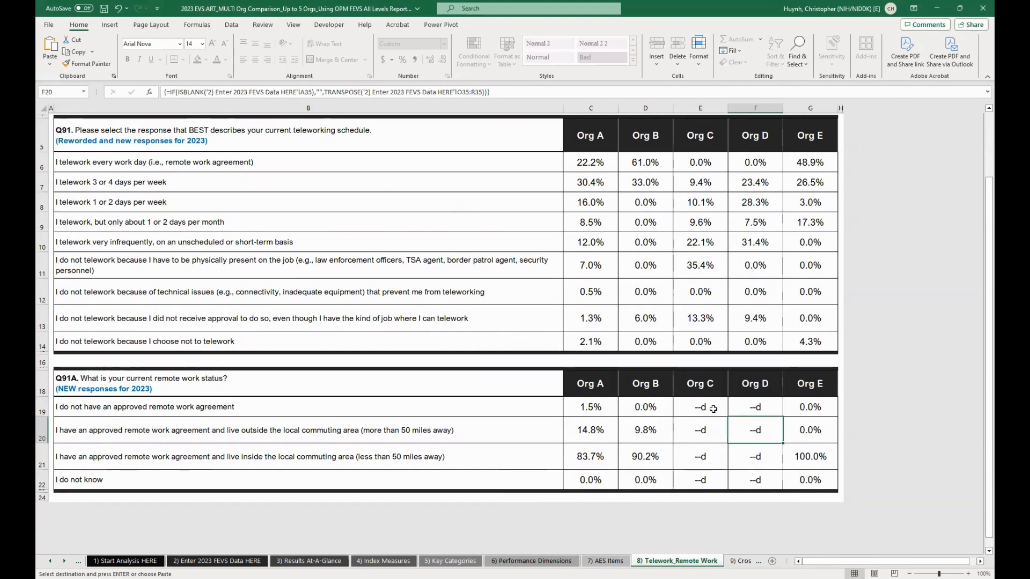
pyautogui.click(714, 409)
pyautogui.click(756, 407)
pyautogui.click(713, 429)
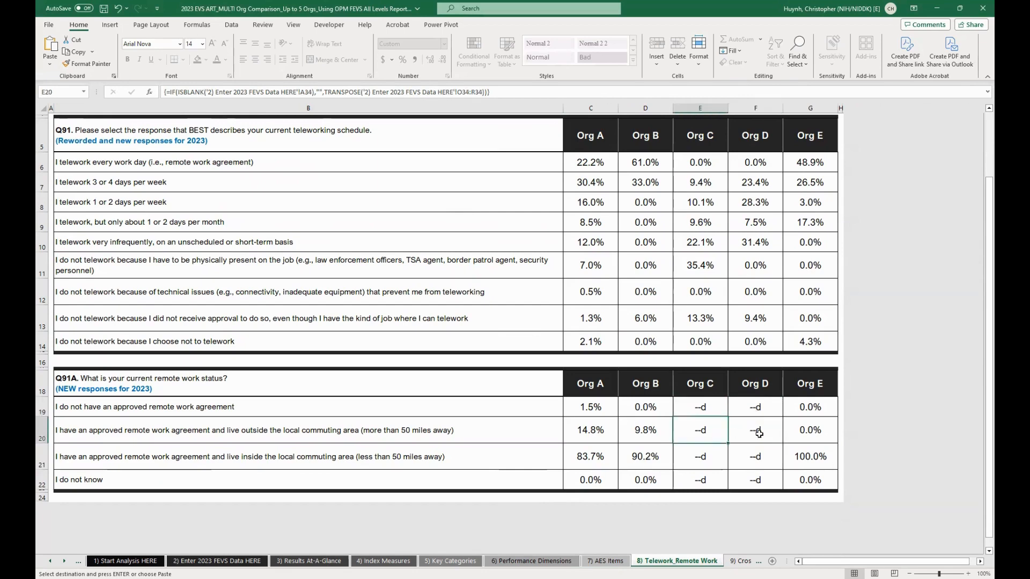
# - Check the Org C and Org D entries for each Q91A remote work status response, row by row
pyautogui.click(759, 433)
pyautogui.click(717, 456)
pyautogui.click(753, 456)
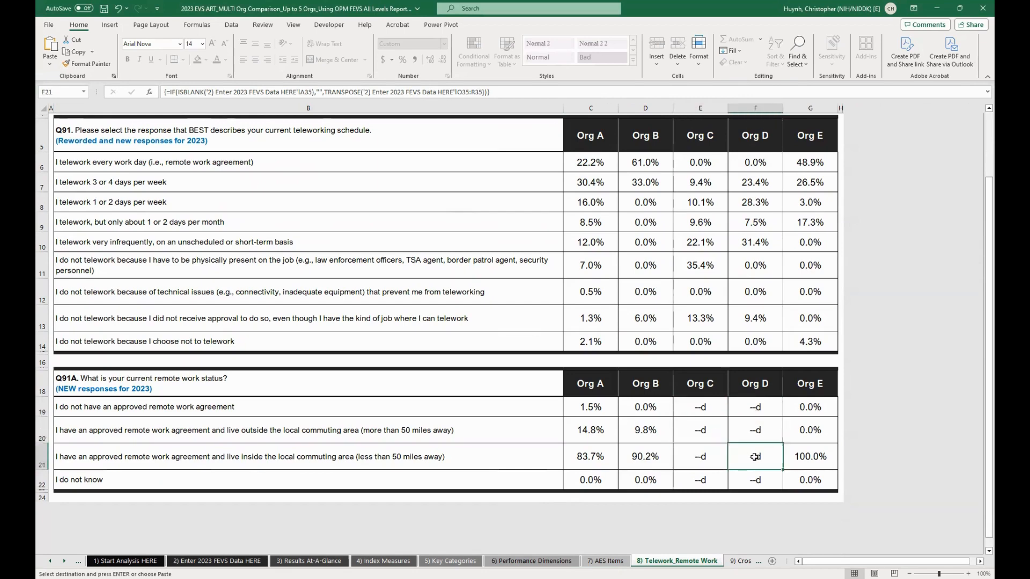
pyautogui.click(715, 481)
pyautogui.click(751, 479)
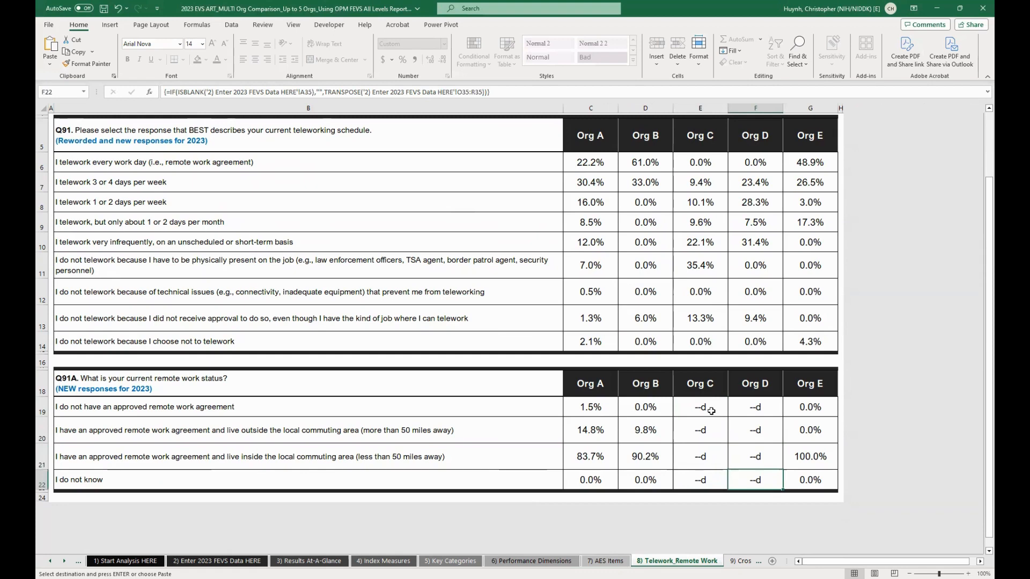
pyautogui.click(706, 409)
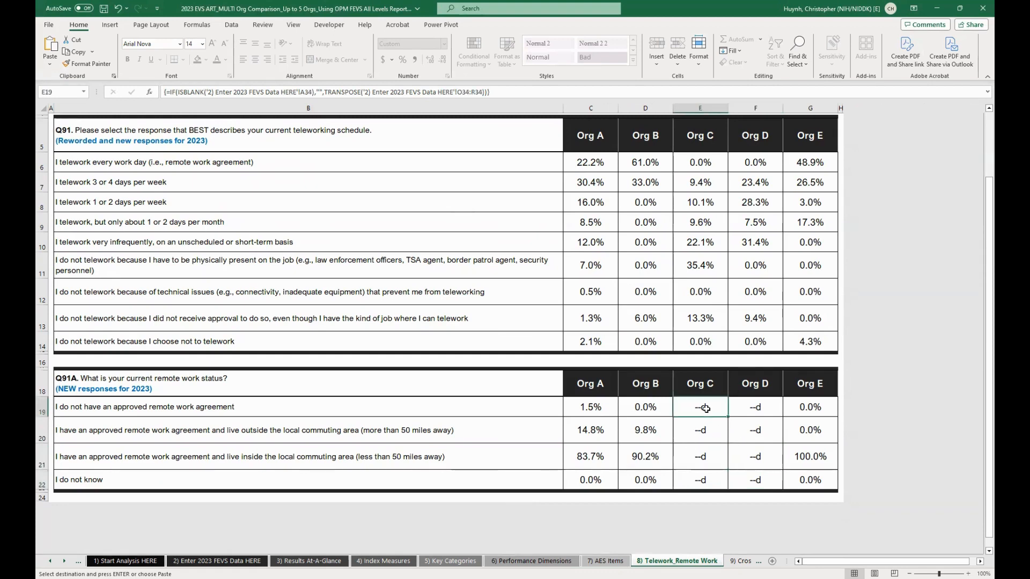
pyautogui.click(747, 411)
pyautogui.click(720, 430)
pyautogui.click(753, 432)
pyautogui.click(717, 454)
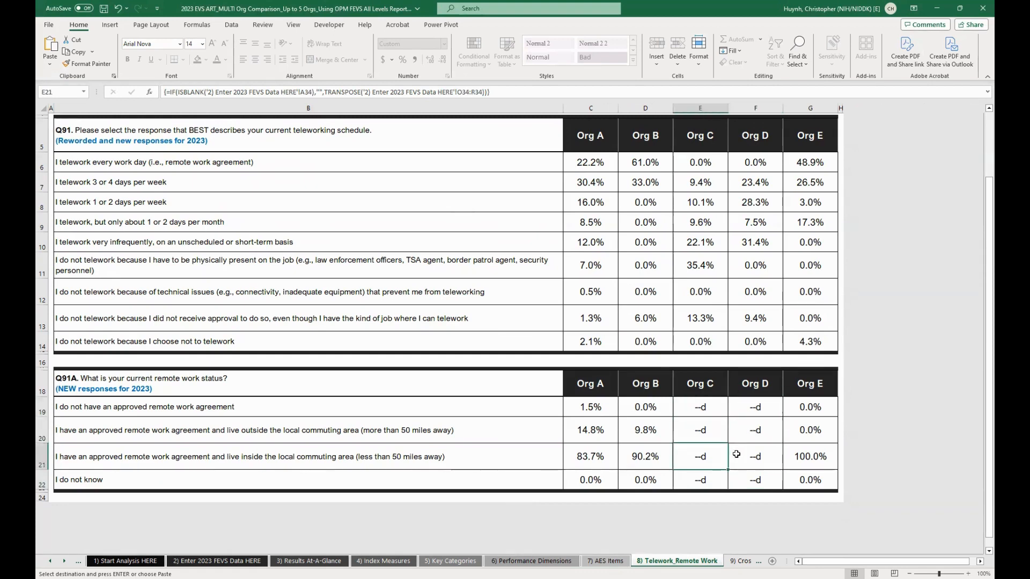
pyautogui.click(737, 455)
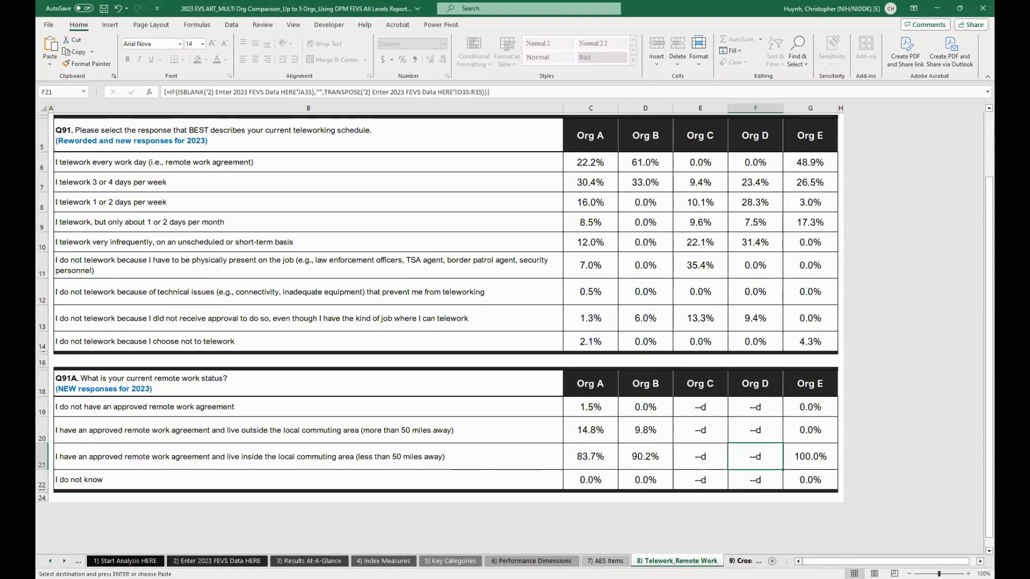
# - Set the organization displayed on the Cross-reference Tool sheet to Org C
pyautogui.click(743, 561)
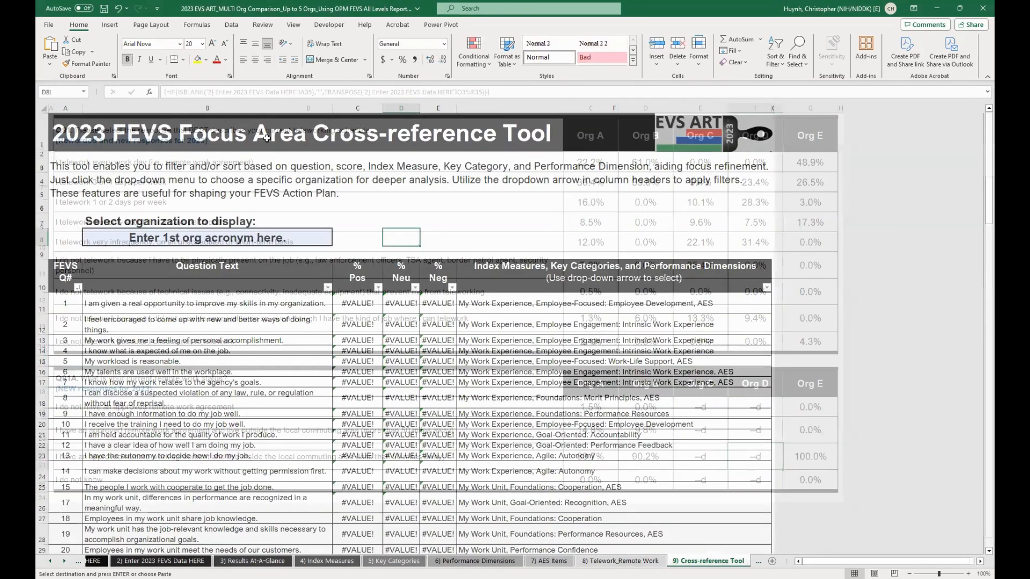
pyautogui.click(352, 305)
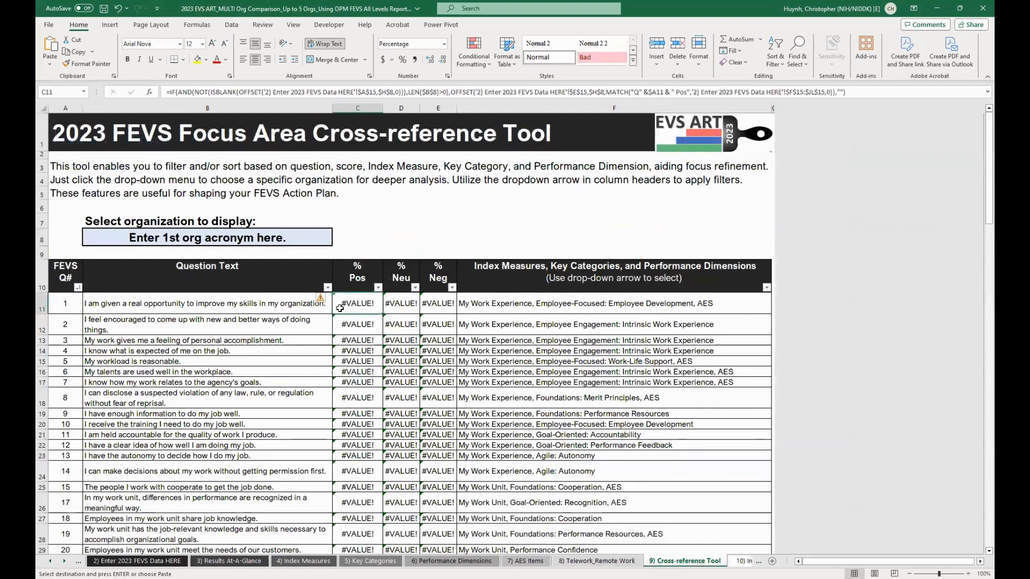
pyautogui.click(305, 240)
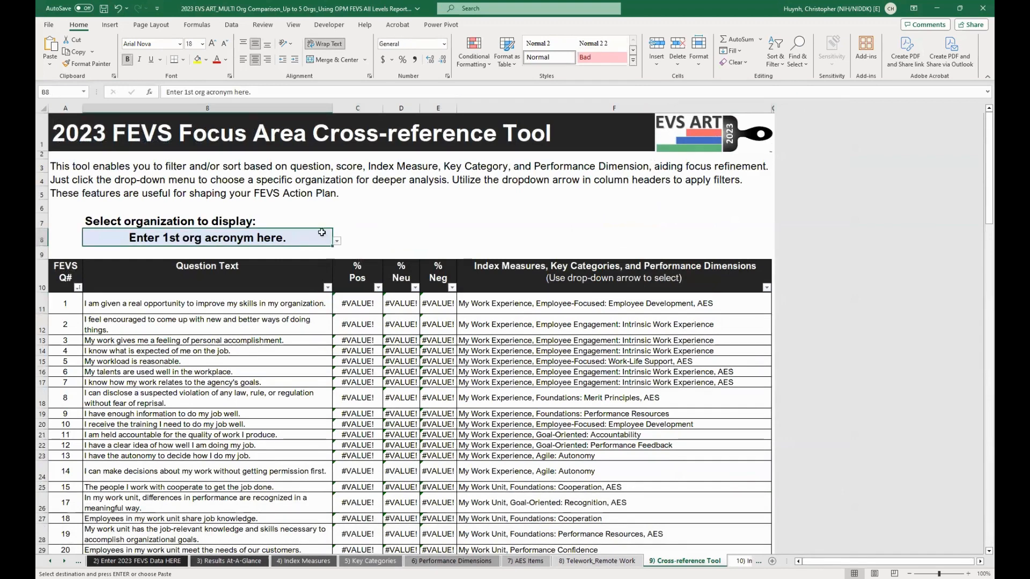
pyautogui.click(337, 243)
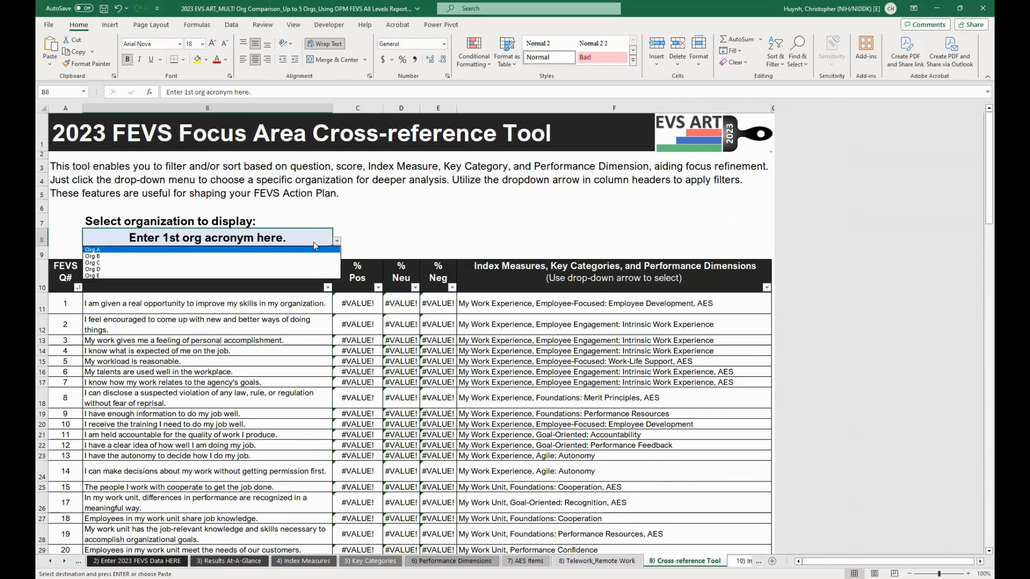
pyautogui.click(275, 263)
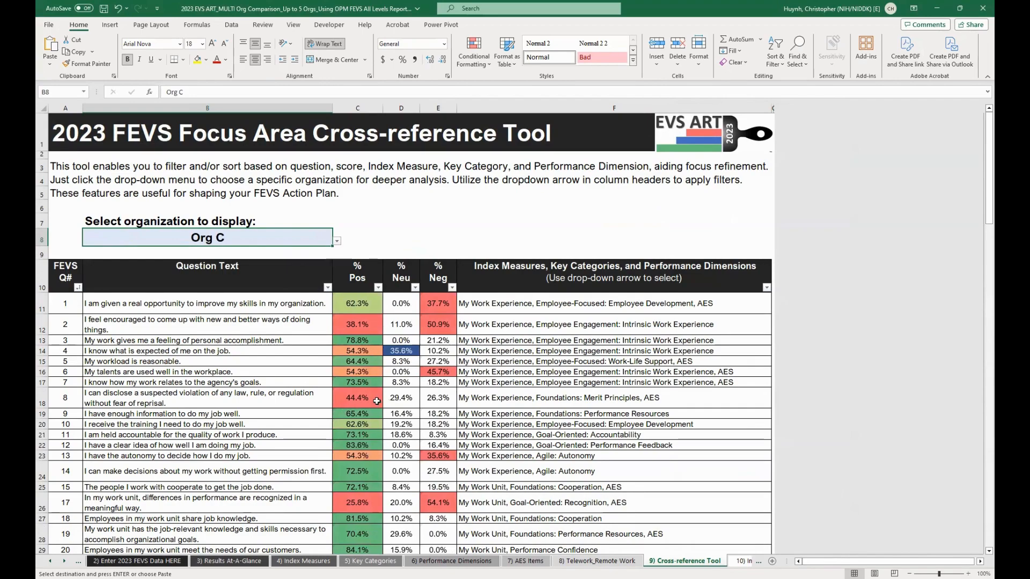
# - Examine Org C's question scores and the sort and filter choices for question number, % Pos, % Neu and the Index Measures, Key Categories, and Performance Dimensions column
pyautogui.scroll(-9, 378, 402)
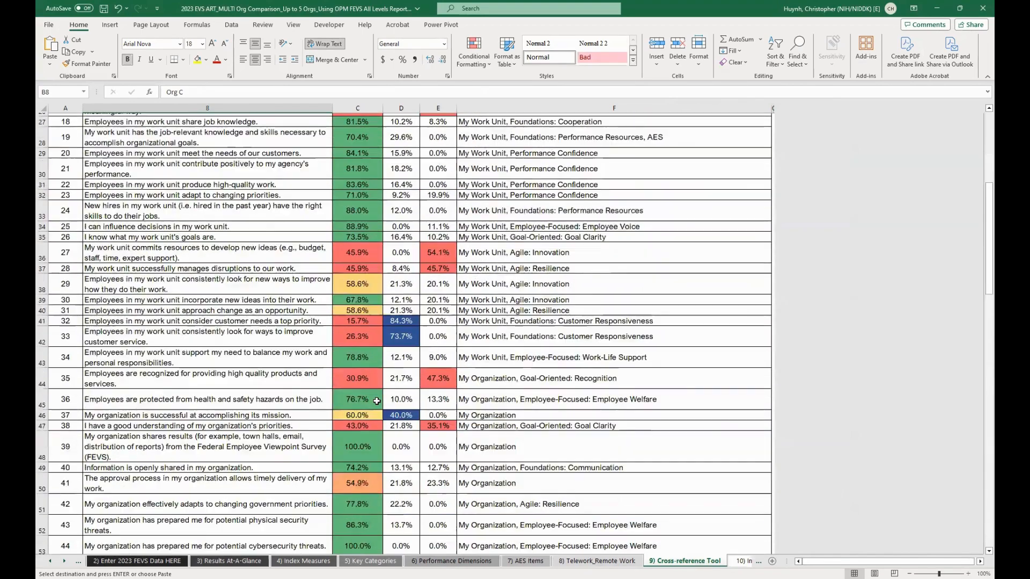
pyautogui.scroll(-1, 377, 401)
pyautogui.scroll(9, 378, 401)
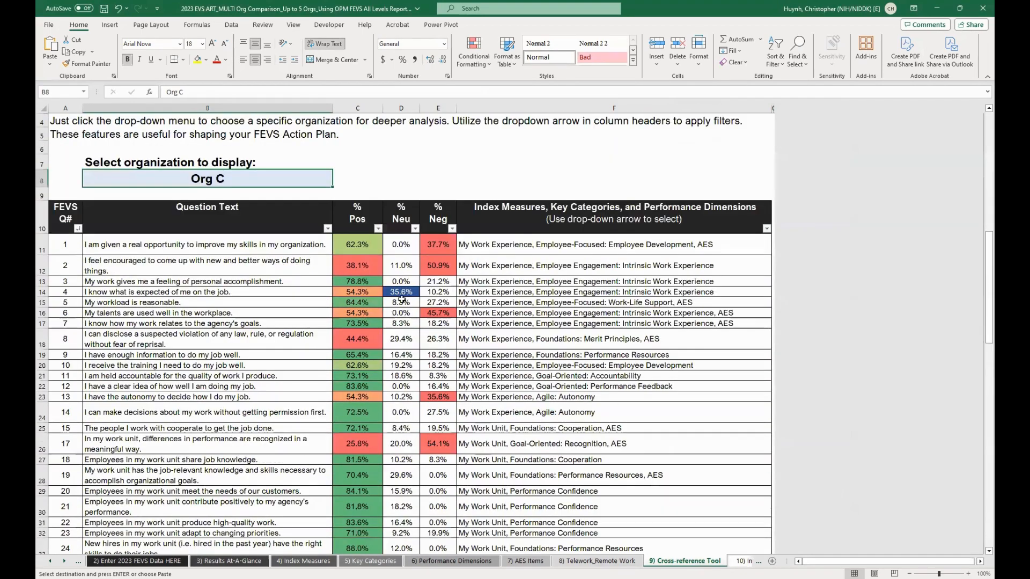
pyautogui.scroll(1, 294, 452)
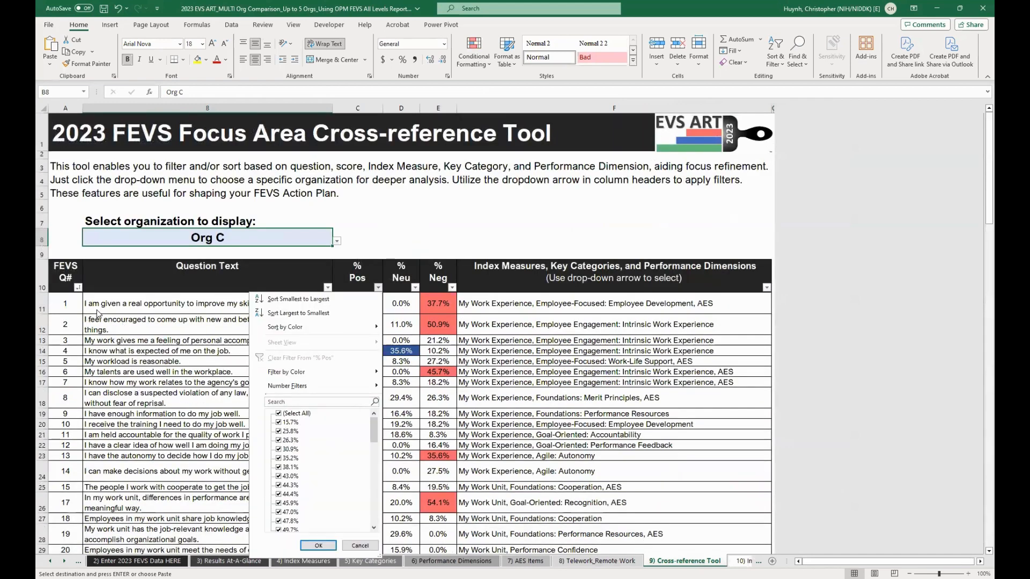
pyautogui.click(79, 288)
pyautogui.click(78, 288)
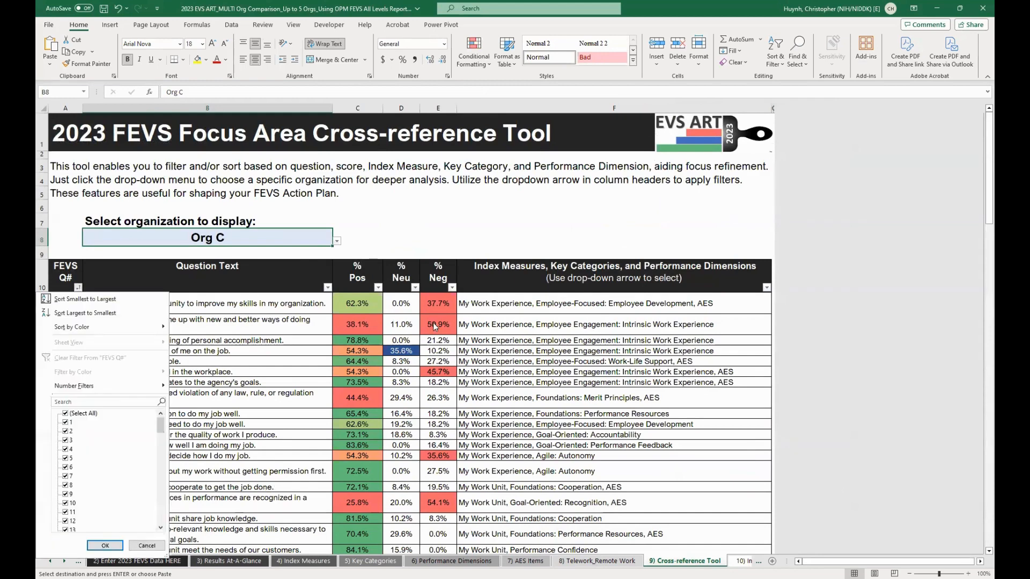
pyautogui.click(378, 288)
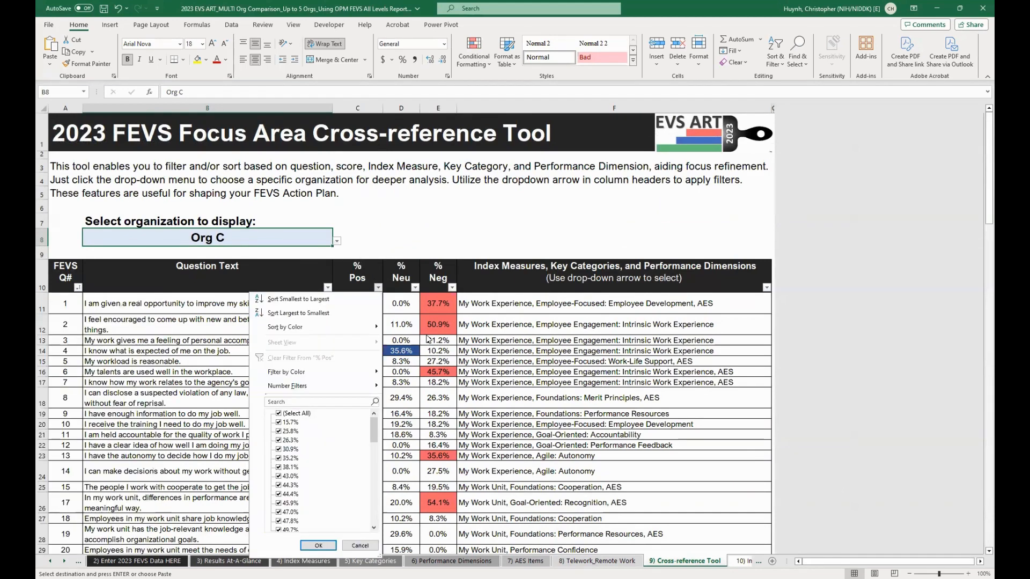
pyautogui.click(415, 288)
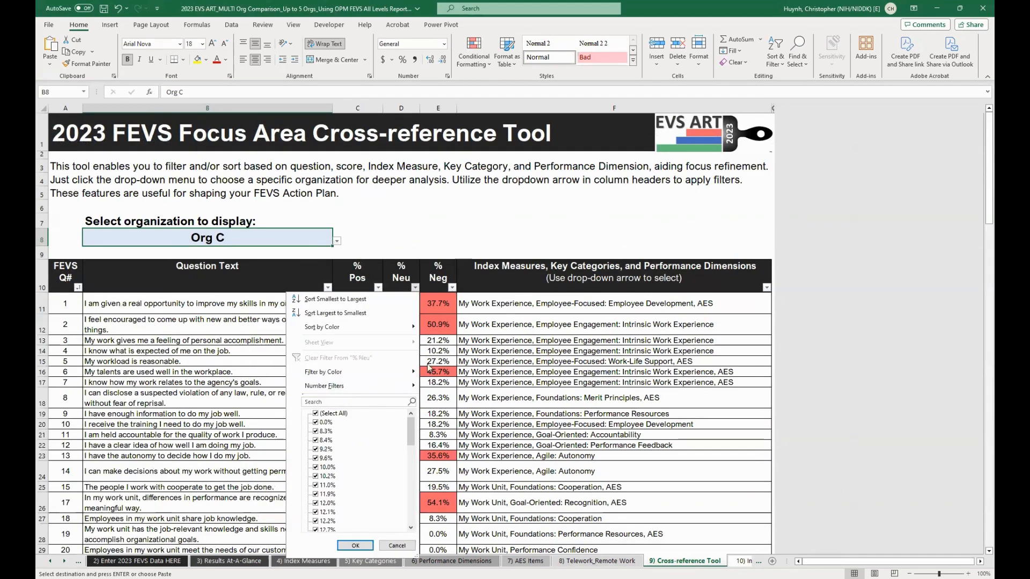
pyautogui.click(593, 314)
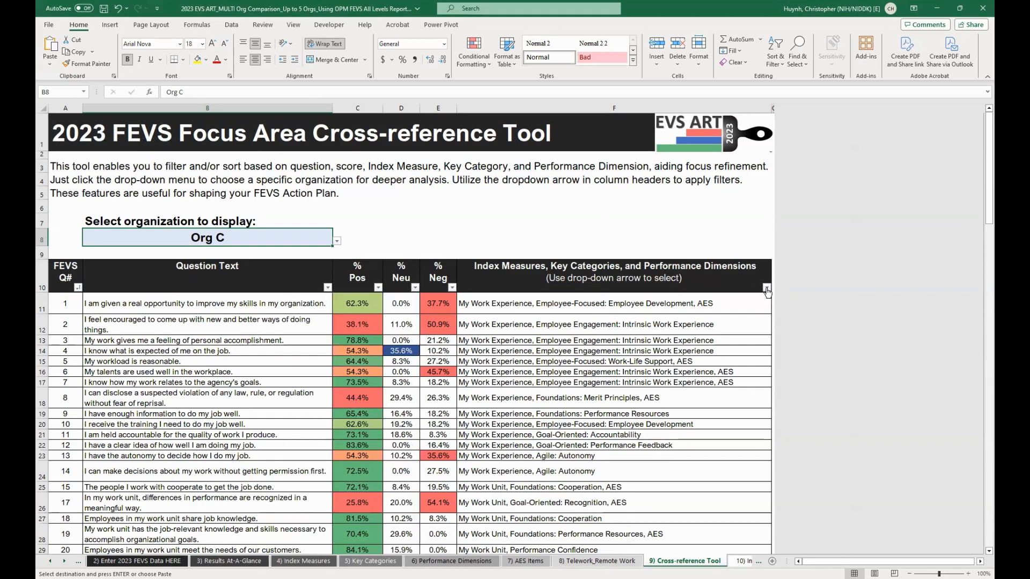
pyautogui.click(767, 288)
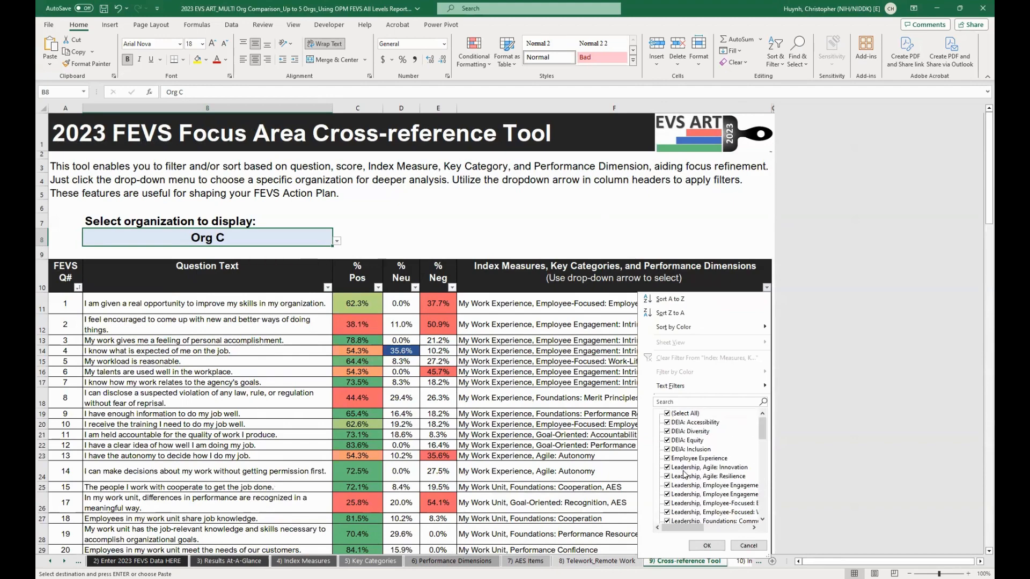
pyautogui.scroll(-5, 685, 475)
pyautogui.click(707, 546)
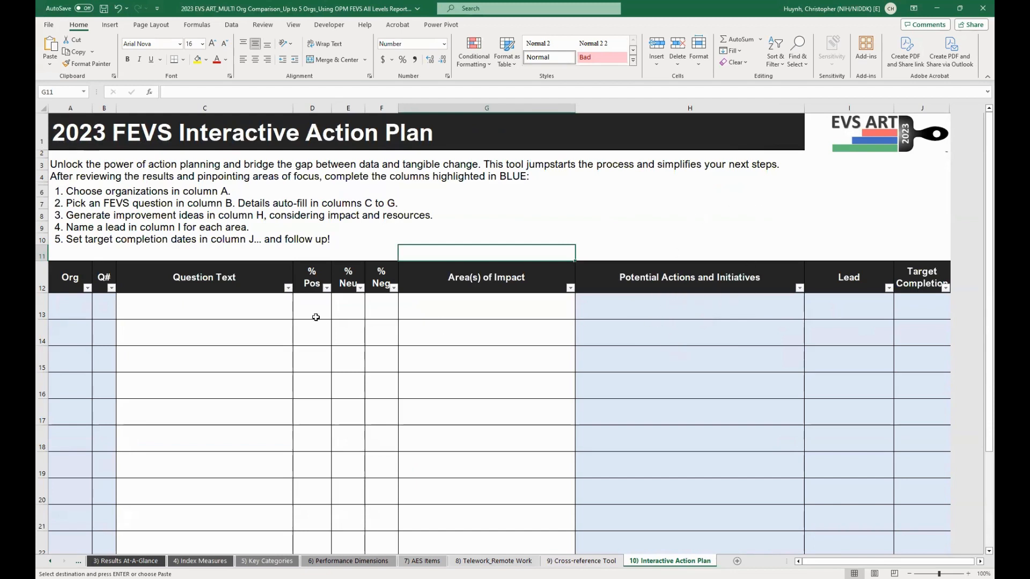
# - Fill the first row of the Interactive Action Plan with Org C and question 6
pyautogui.click(84, 309)
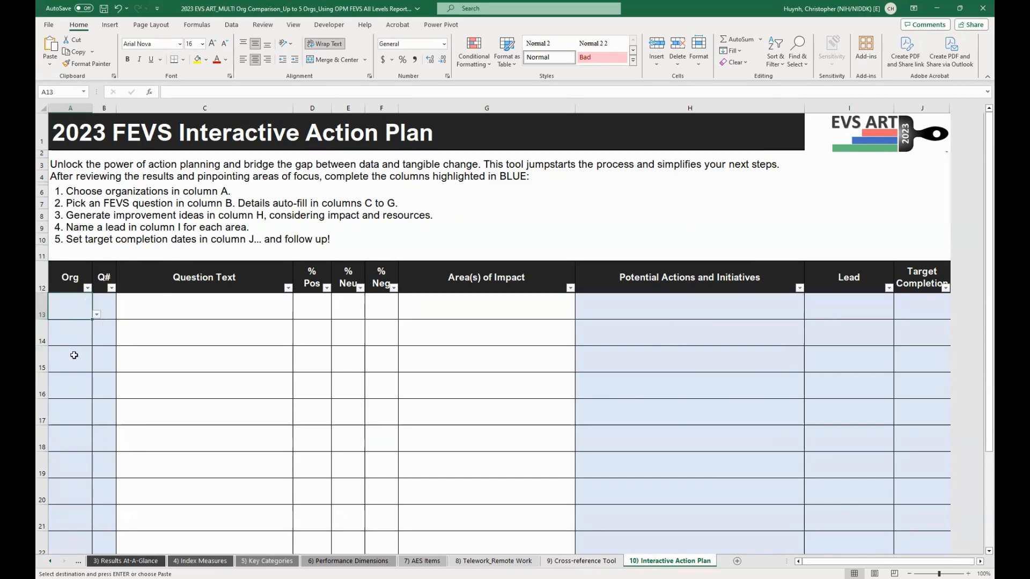
pyautogui.click(97, 317)
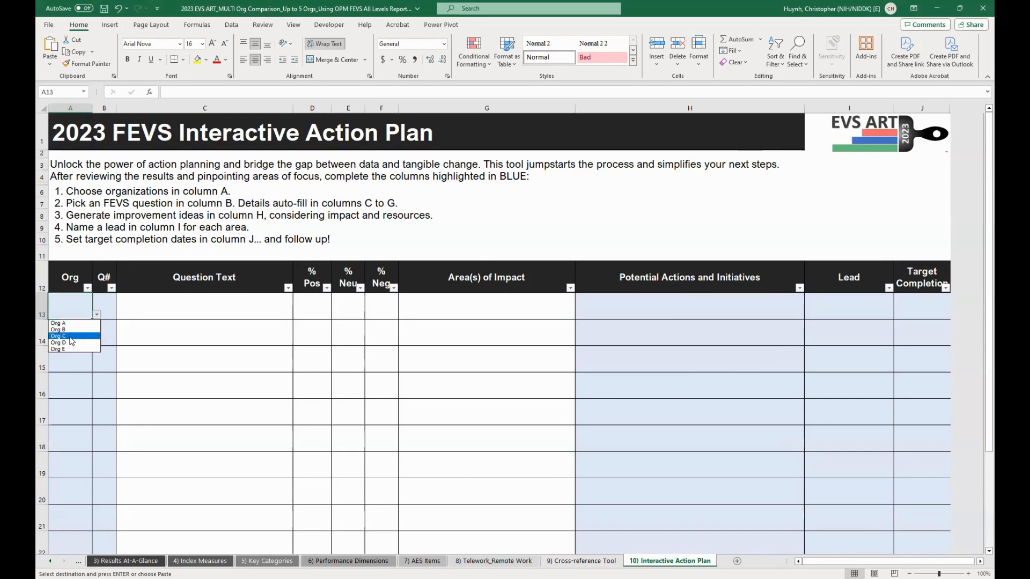
pyautogui.click(73, 337)
pyautogui.click(108, 305)
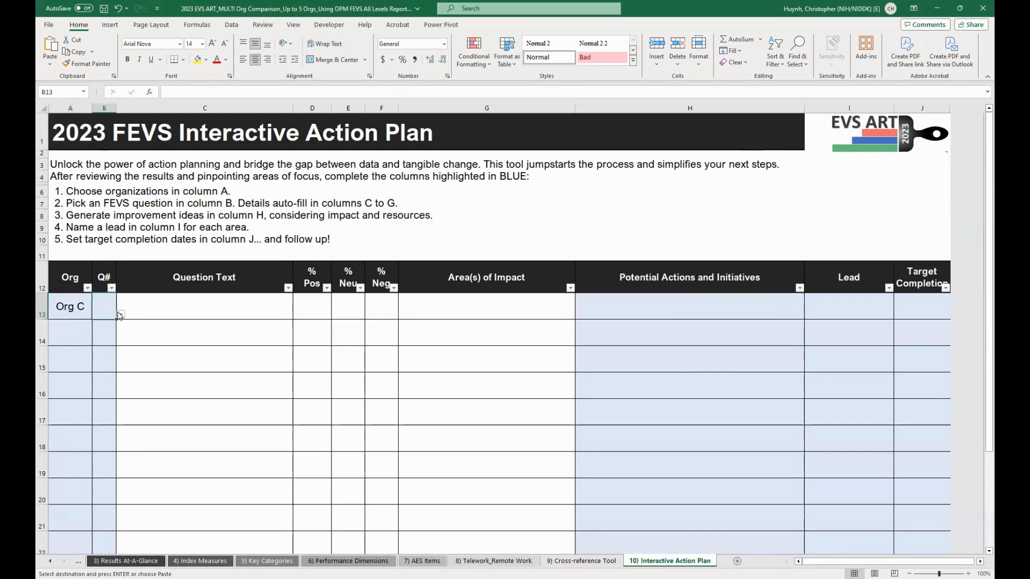
pyautogui.click(120, 316)
pyautogui.click(96, 352)
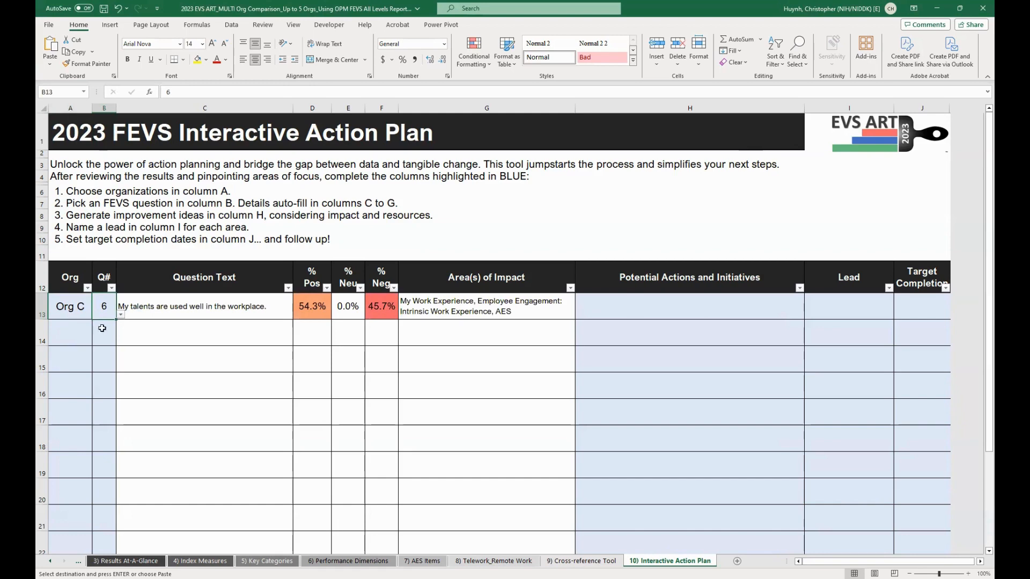
# - Fill the second action plan row with Org D and question 6
pyautogui.click(86, 335)
pyautogui.click(97, 342)
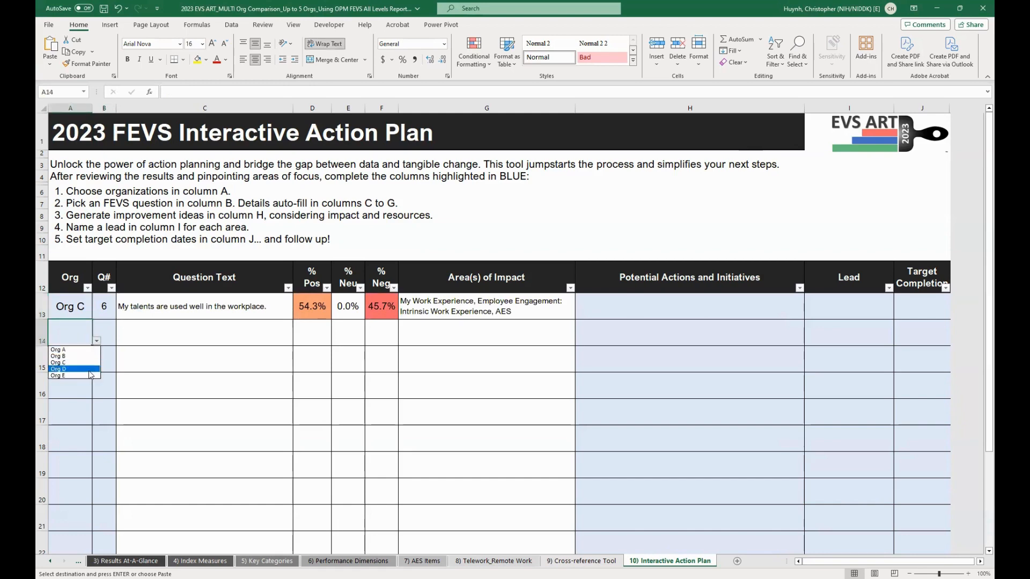
pyautogui.click(89, 370)
pyautogui.click(106, 336)
pyautogui.click(121, 341)
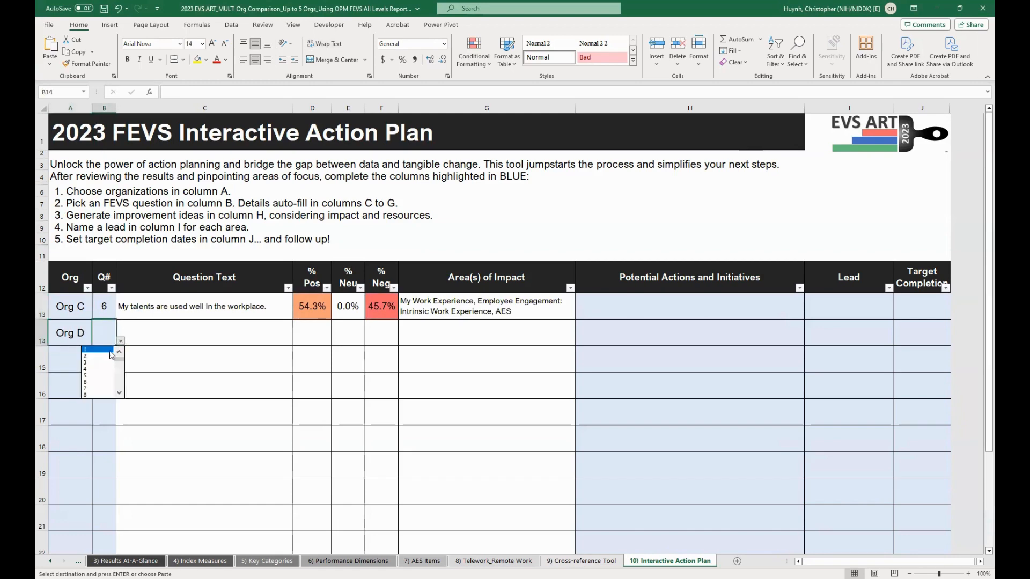
pyautogui.click(99, 384)
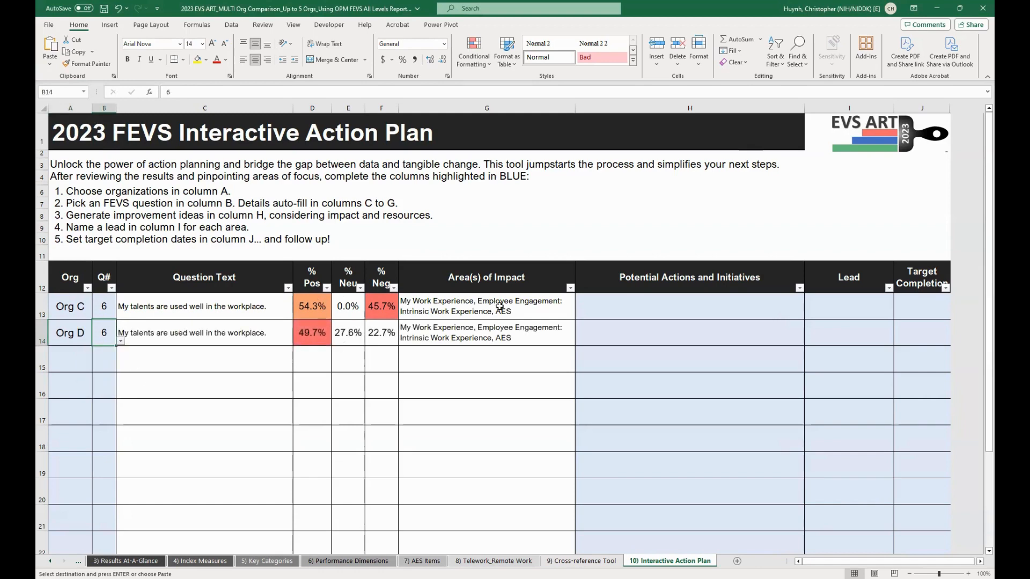